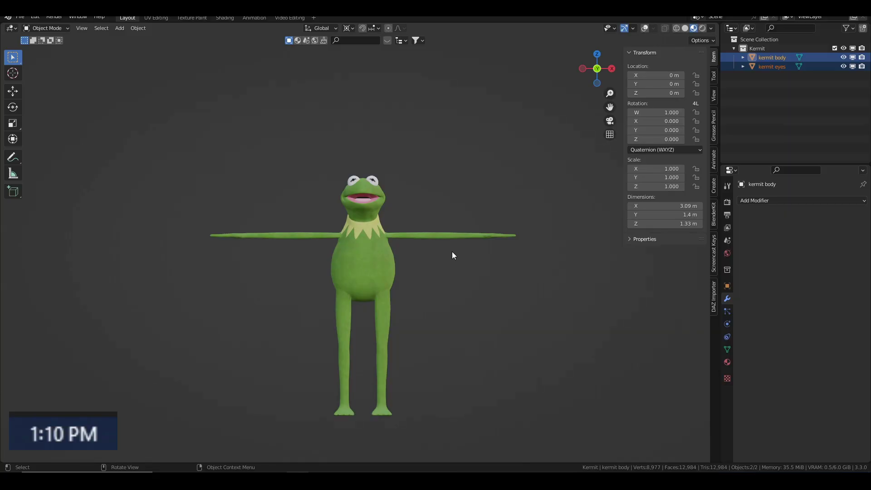
View Kermit from the front and move the spare body copy into a new 'Archive' collection
middle_drag(458, 258, 370, 265)
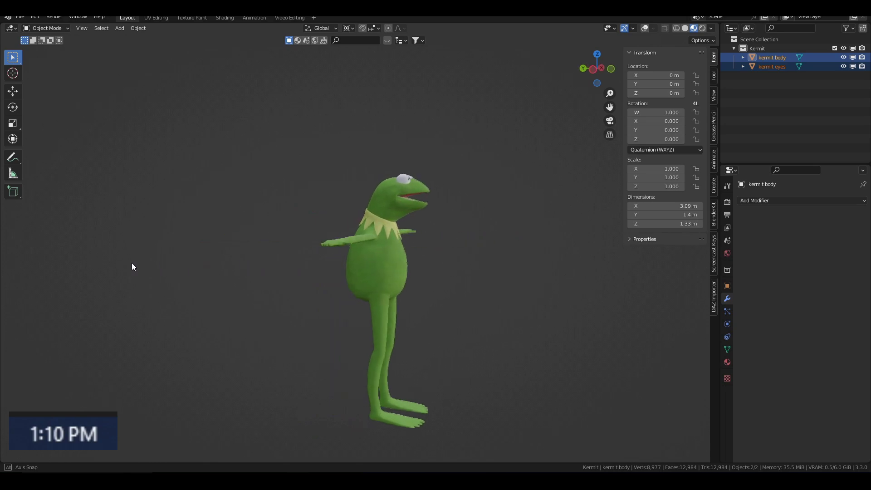
middle_drag(132, 266, 50, 266)
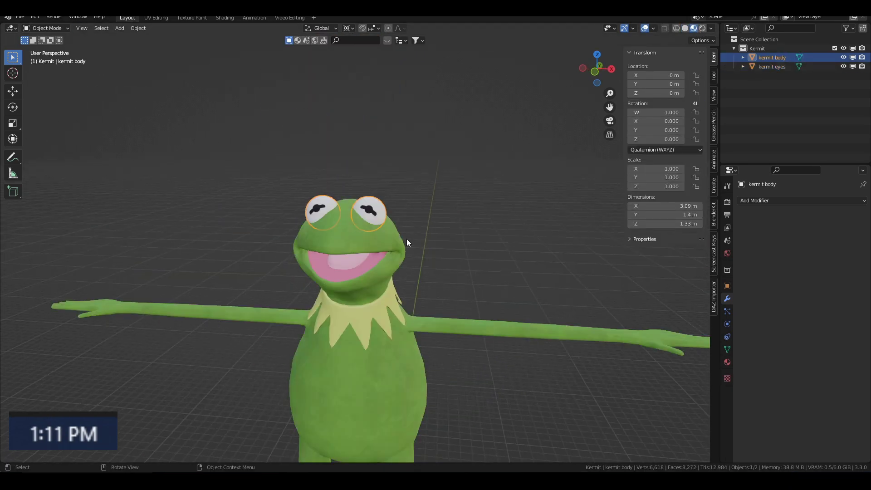
text(mArchive)
key(Return)
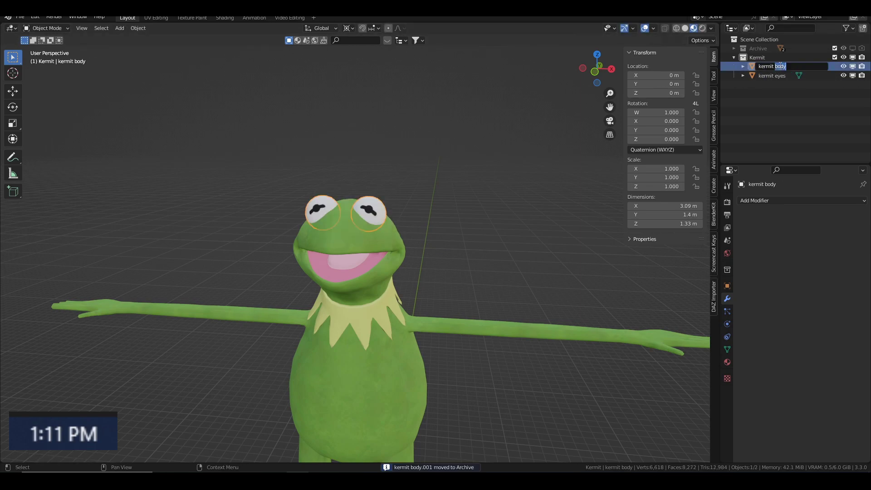
Add a Human Meta-Rig and scale Kermit down to match its size
key(shift+a)
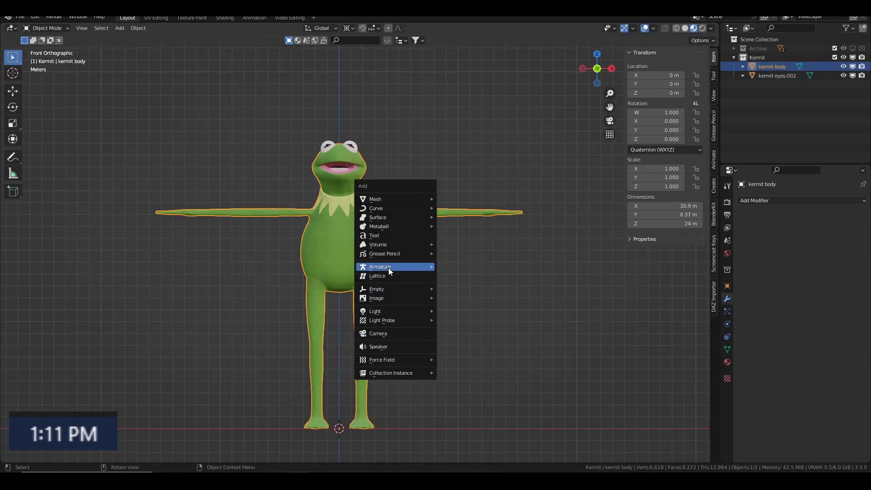
click(459, 262)
scroll(366, 392, down, 3)
click(366, 392)
key(s)
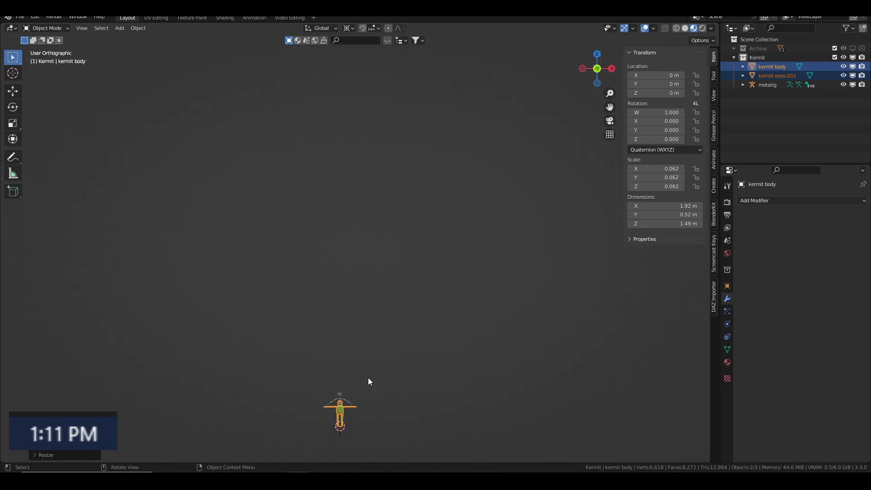
click(449, 83)
middle_drag(449, 83, 376, 178)
scroll(376, 178, up, 3)
Reposition the top joint of the metarig's left thigh to sit inside Kermit's leg
key(Tab)
click(727, 323)
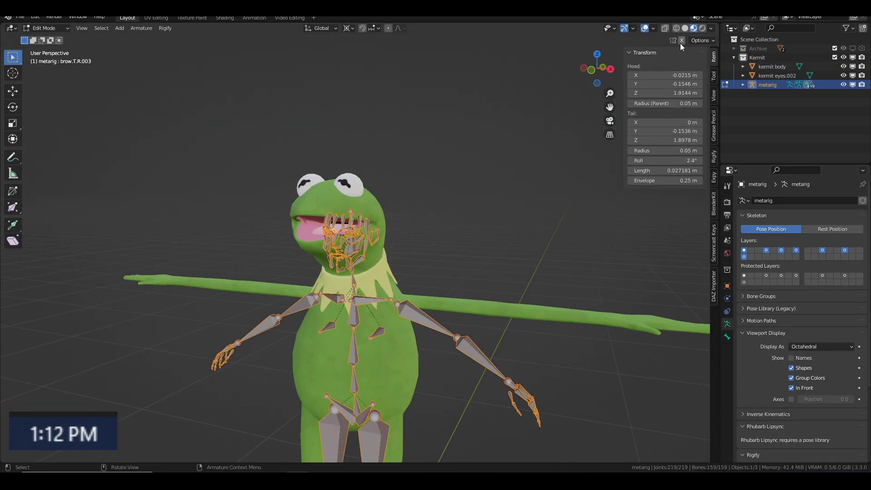
key(KP_1)
key(g)
key(x)
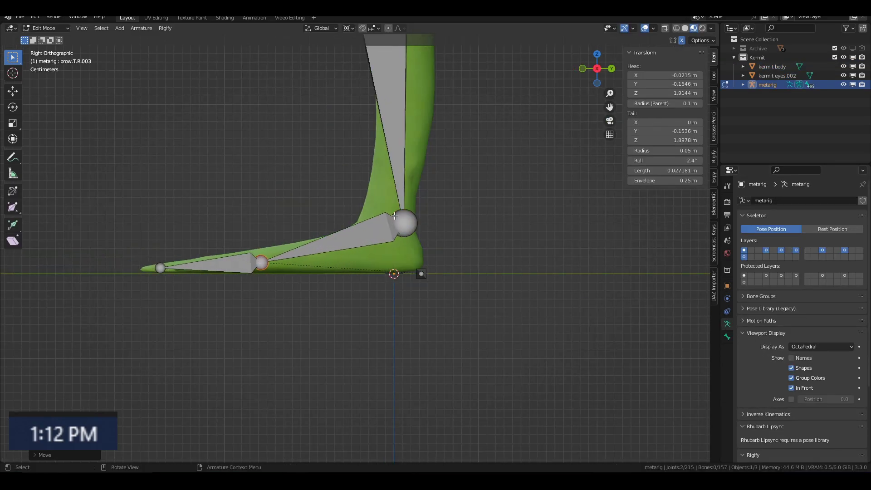
key(g)
key(x)
click(372, 196)
key(KP_3)
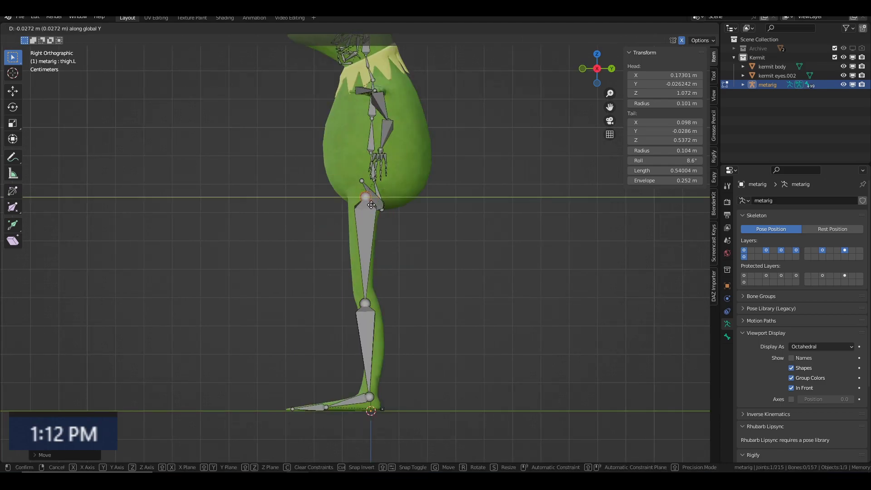
click(371, 205)
key(KP_1)
Move the metarig's bottom spine joint vertically and reposition the shoulder joint
key(ctrl+Tab)
click(726, 336)
scroll(328, 438, up, 5)
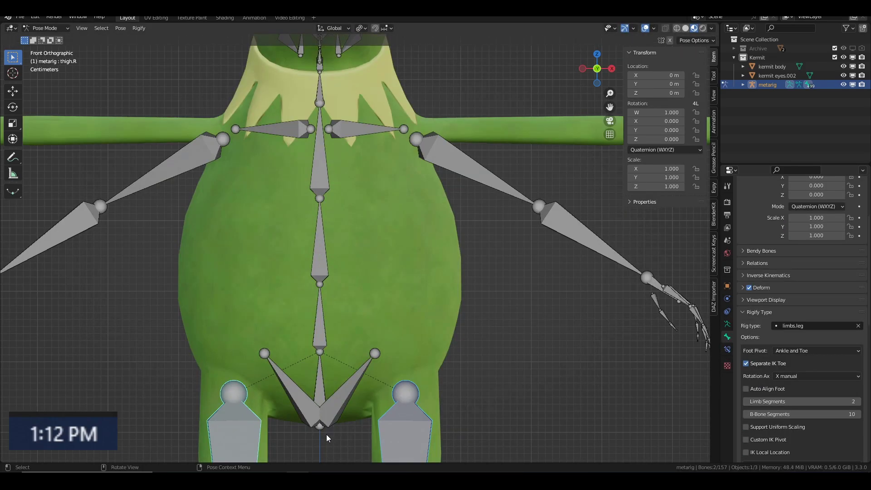
key(ctrl+Tab)
key(g)
key(z)
shift+scroll(316, 284, up, 4)
key(g)
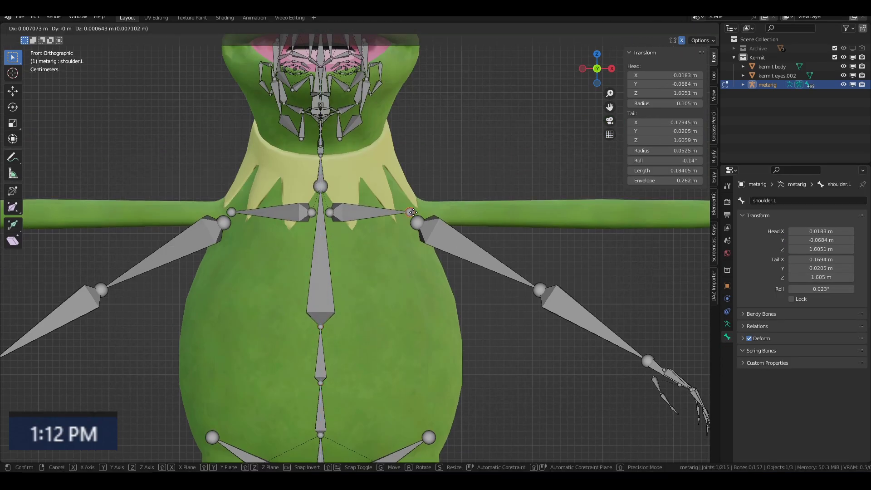
click(413, 212)
Align the left upper-arm bone chain with Kermit's arm
middle_drag(413, 210, 447, 206)
click(447, 207)
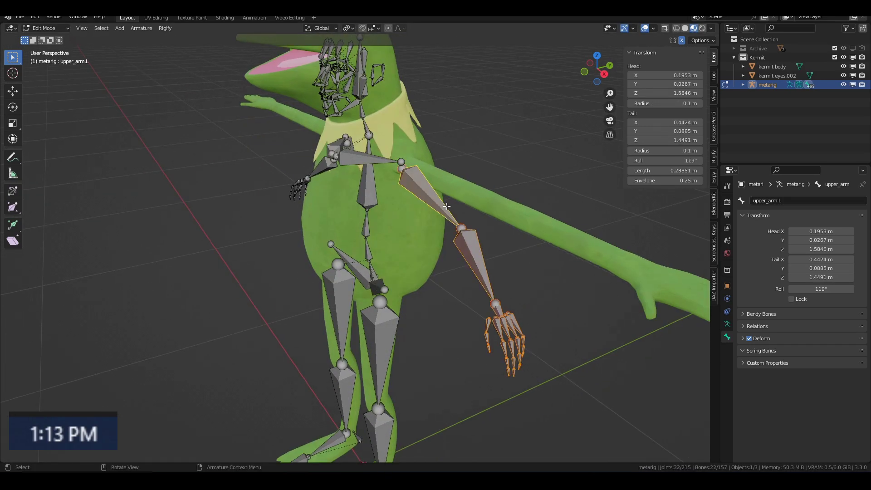
key(ctrl+z)
key(KP_1)
scroll(534, 218, down, 3)
key(KP_7)
scroll(535, 227, up, 3)
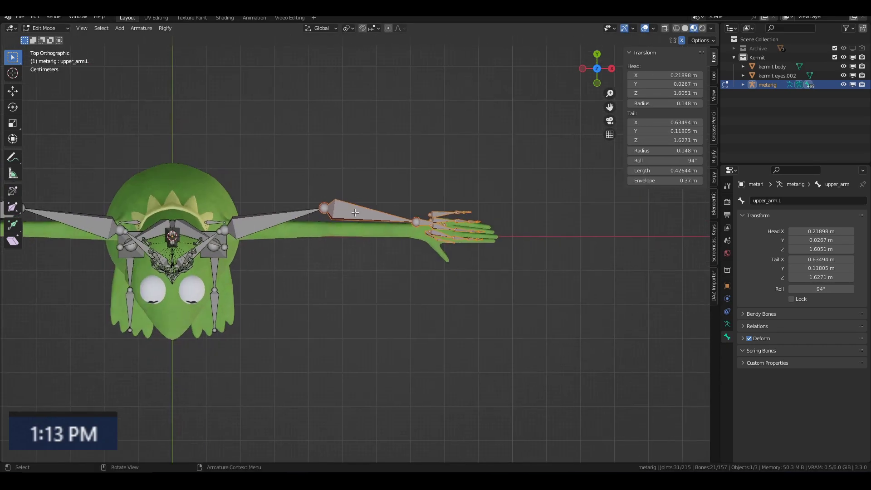
Hide the non-hand bones and resize the thumb chain to fit Kermit's thumb
drag(389, 199, 495, 259)
key(KP_Decimal)
key(h)
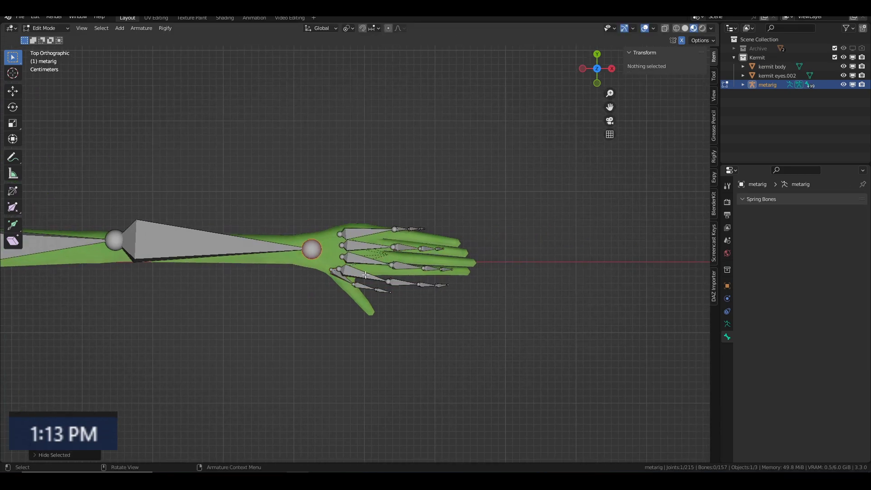
key(l)
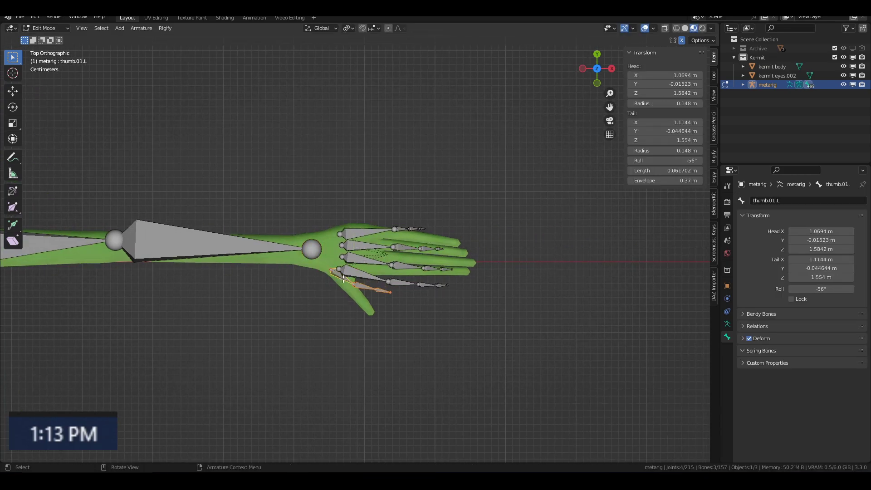
key(Escape)
scroll(385, 313, up, 3)
middle_drag(376, 324, 361, 209)
Scale the finger bones and move the palm bone into Kermit's hand
click(362, 207)
drag(292, 188, 476, 311)
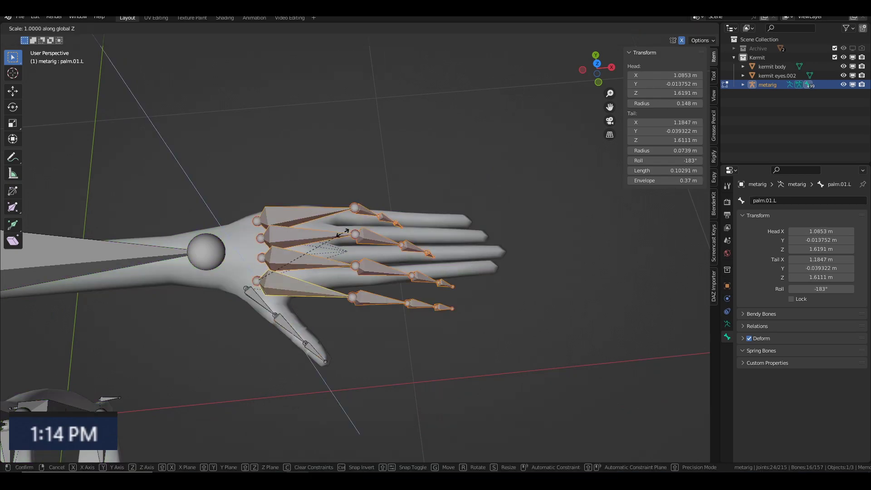
key(s)
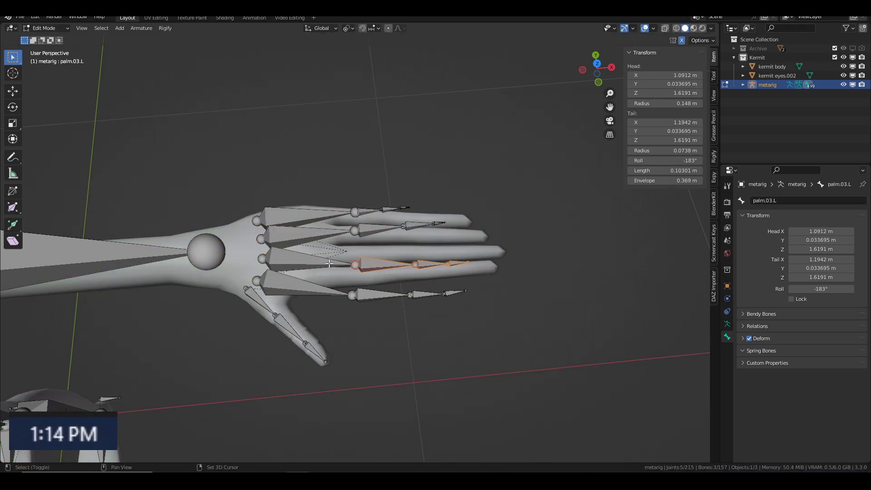
shift+click(320, 289)
key(KP_7)
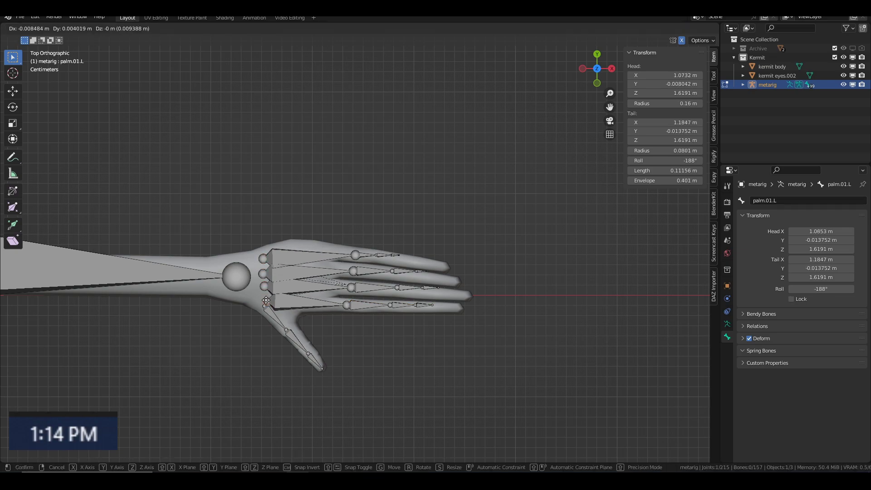
click(288, 329)
Turn on snapping to the body's faces for moving the metarig joints
key(Tab)
key(Tab)
mouse_move(295, 307)
middle_down()
mouse_move(435, 228)
mouse_move(393, 271)
middle_up()
key(Tab)
key(KP_7)
key(Tab)
click(320, 261)
click(372, 28)
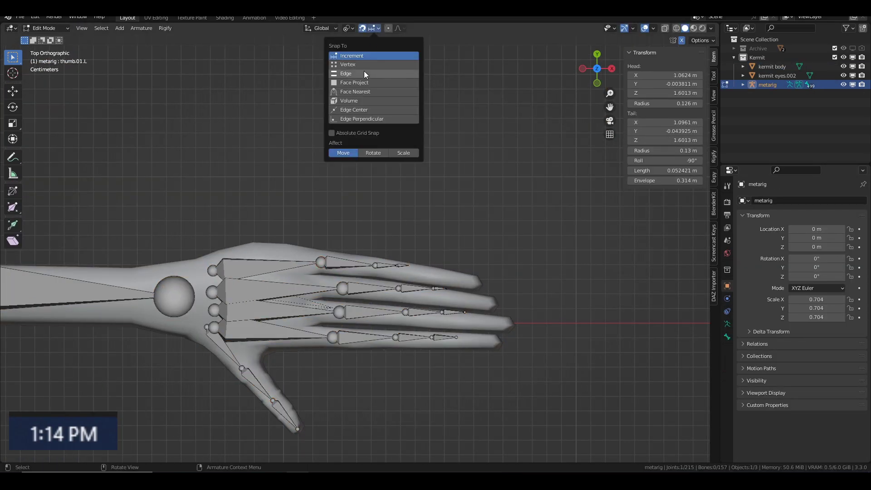
key(g)
click(372, 28)
Snap the finger joints into place and move the palm joints vertically
click(362, 98)
key(g)
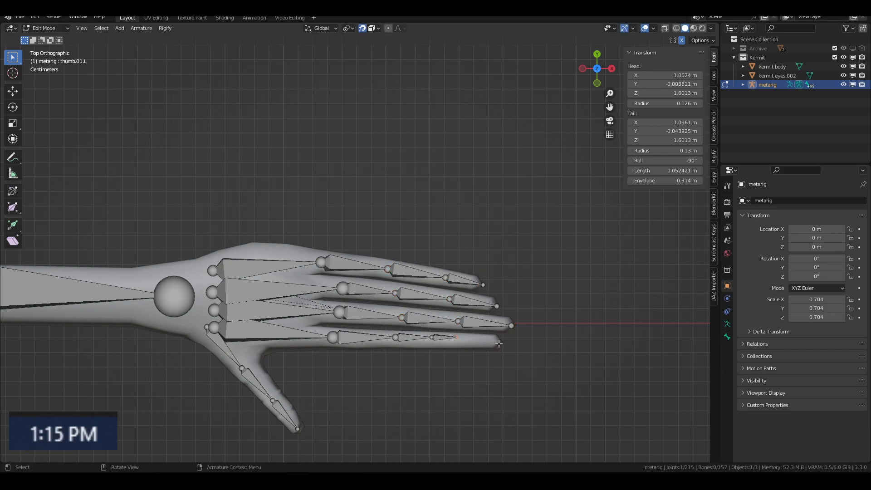
key(ctrl+z)
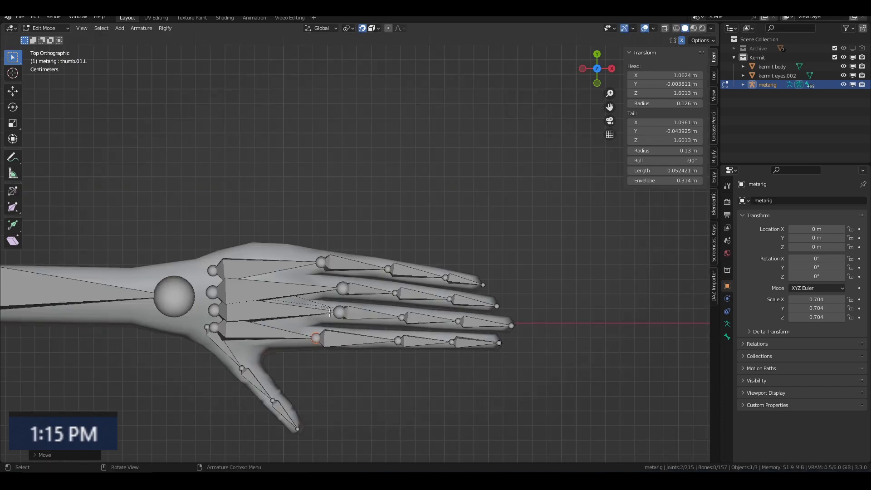
shift+click(213, 272)
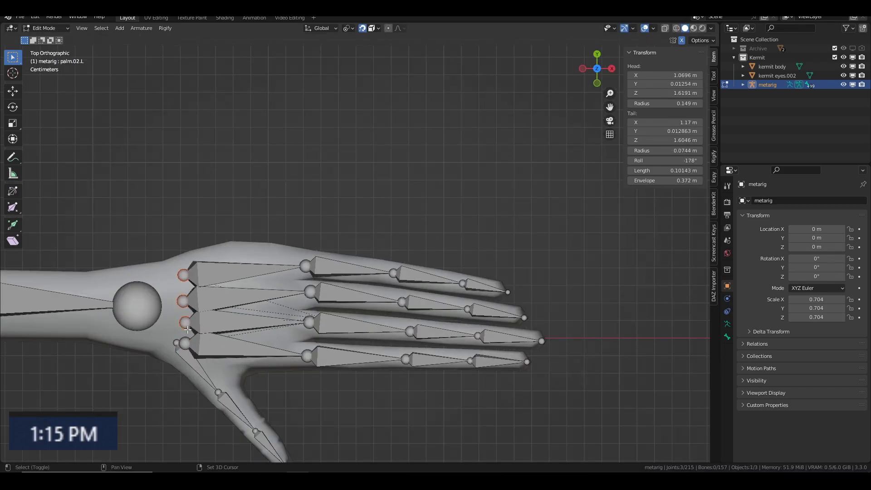
key(KP_1)
key(g)
key(z)
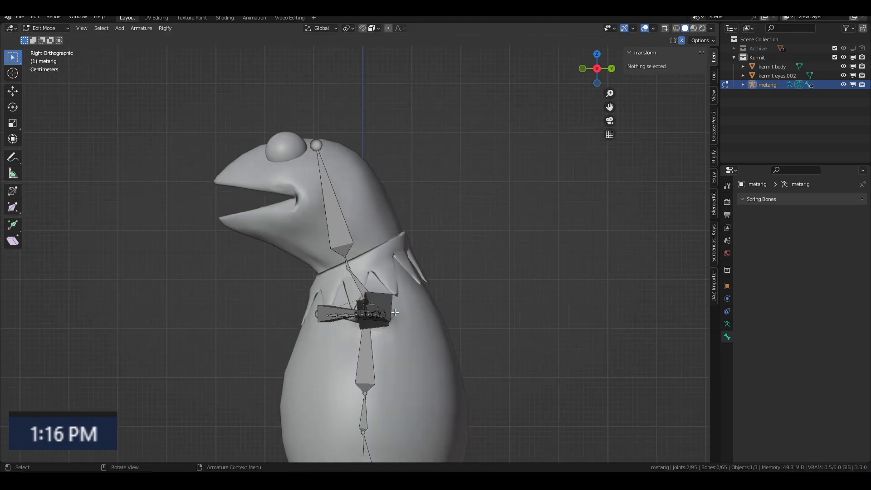
Save the file as Kermit horror.blend and rename the metarig to metarig.kermit
text(horror)
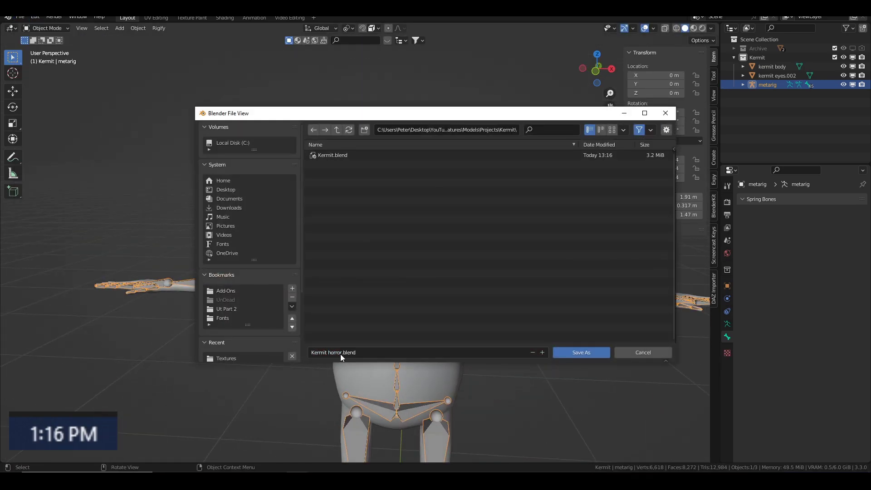
key(Return)
text(rmit)
key(Return)
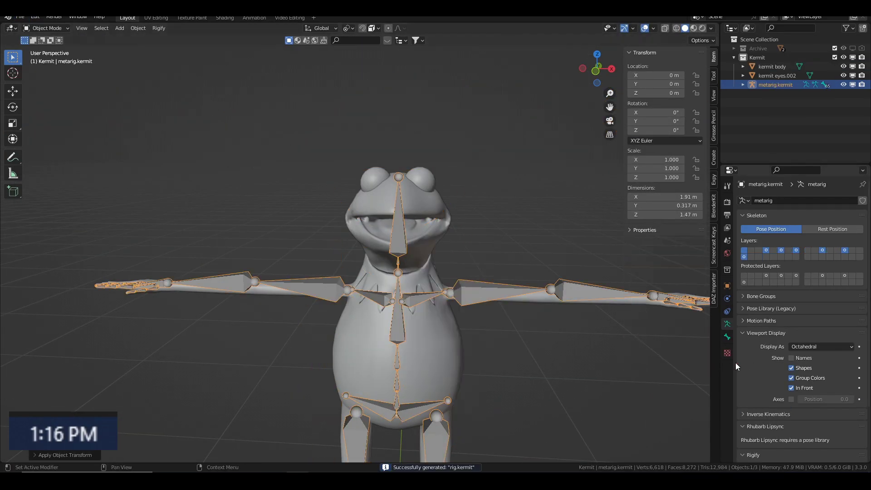
Parent Kermit's mesh to the generated rig.kermit armature
key(ctrl+p)
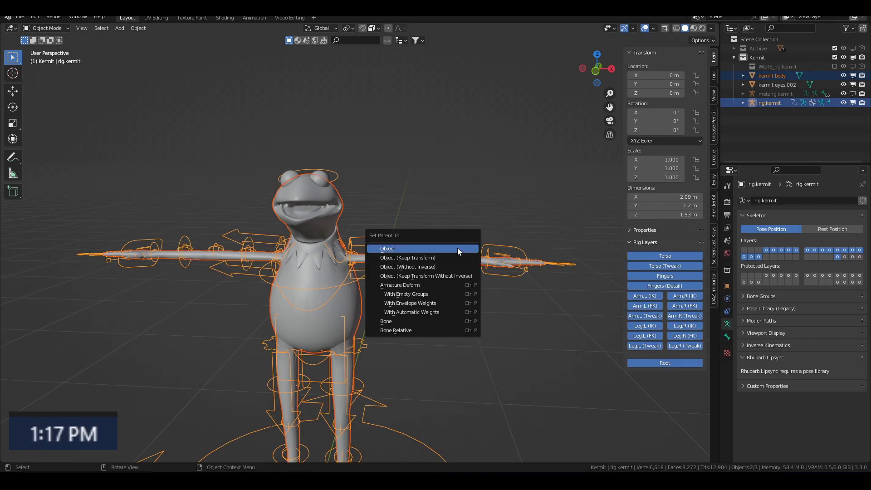
click(431, 309)
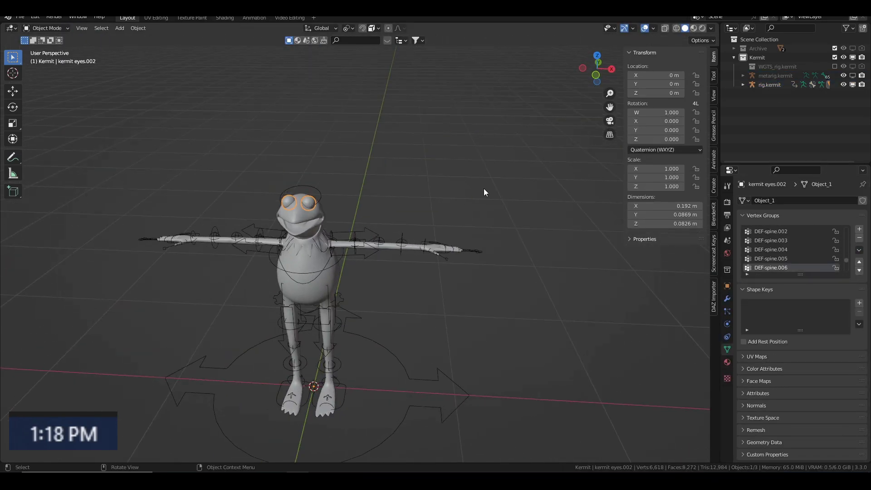
click(408, 242)
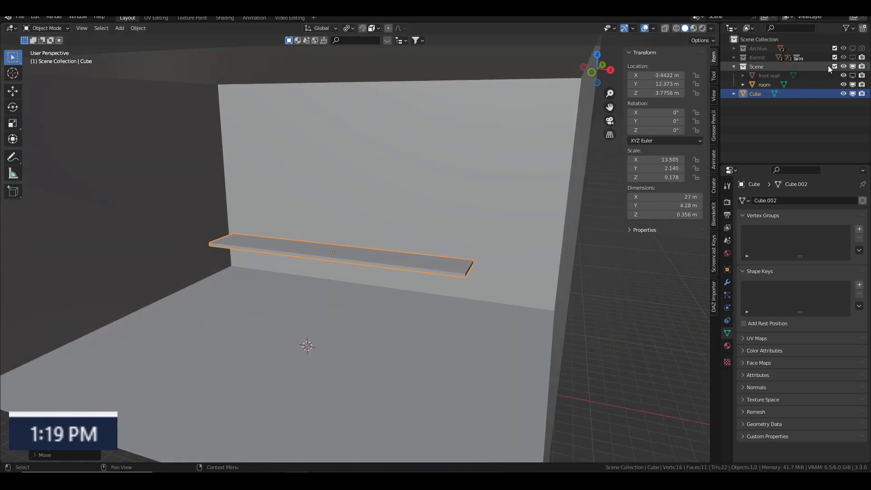
Reveal the front wall, select the room pieces and scale them down to 0.282
key(alt+h)
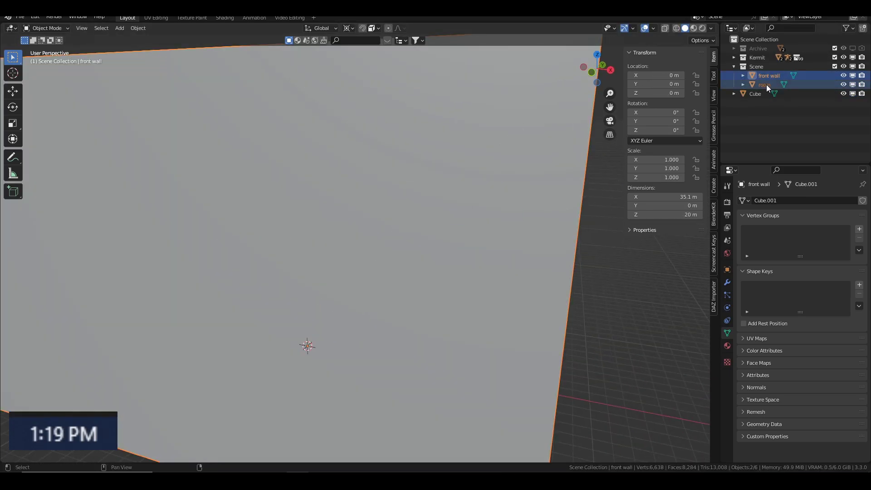
key(a)
key(grave)
click(585, 178)
click(764, 93)
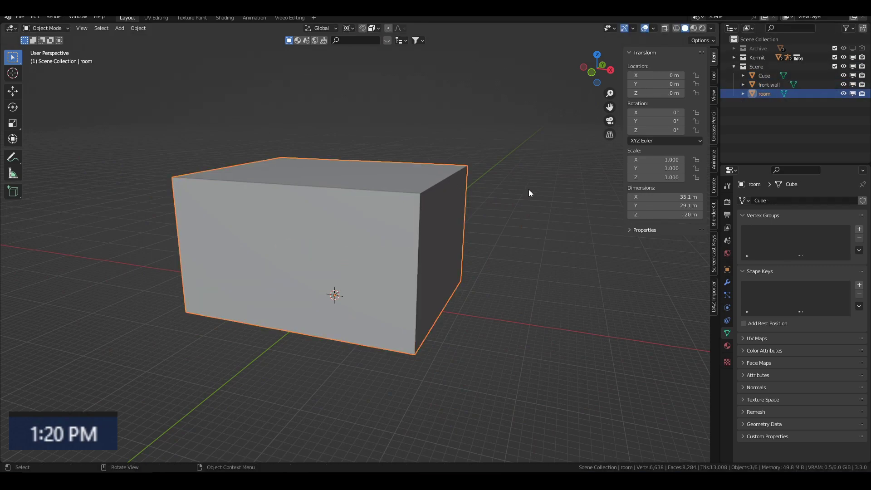
key(ctrl+z)
key(ctrl+z)
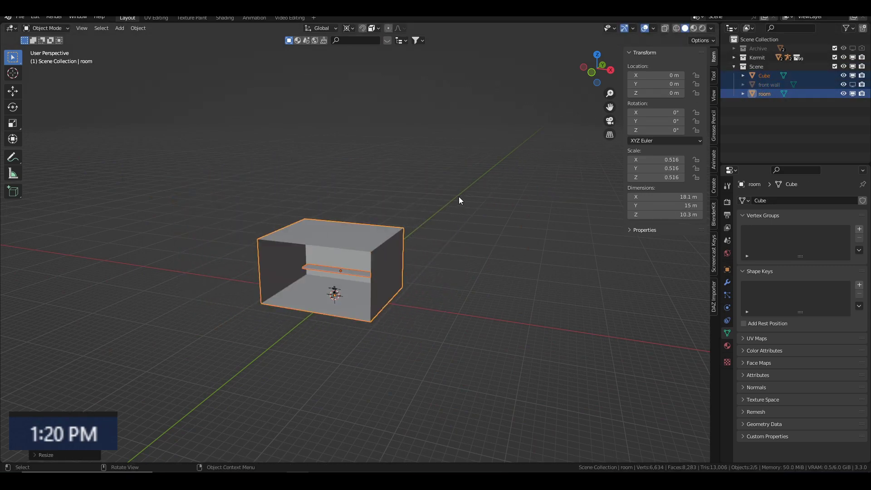
key(ctrl+z)
key(ctrl+z)
key(ctrl+z)
key(ctrl+z)
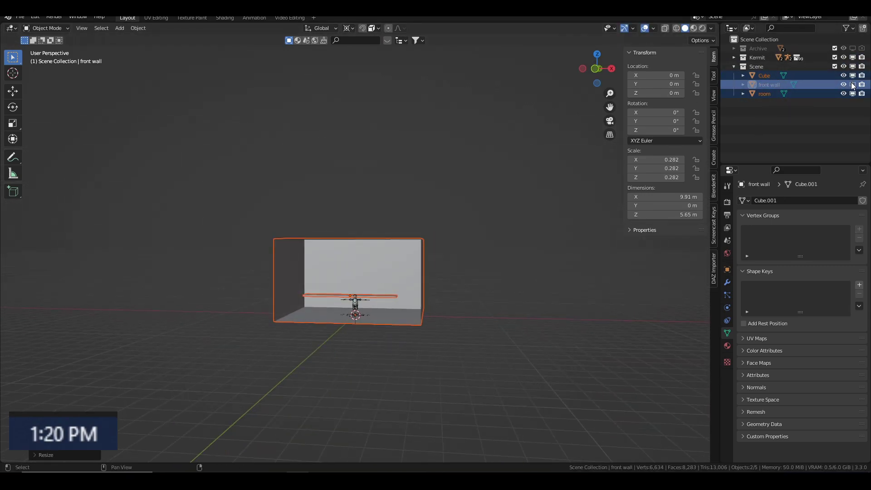
key(ctrl+z)
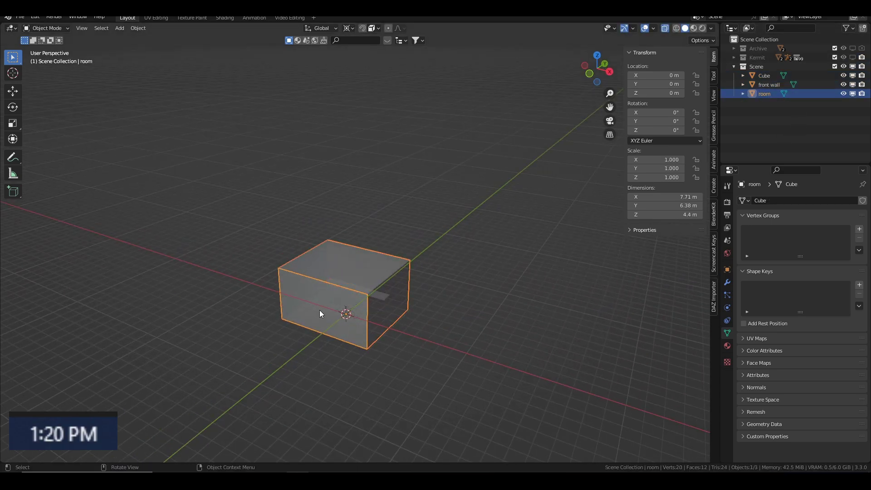
Hide the front wall and add a cube flattened in Y into a thin slab
key(h)
scroll(416, 273, up, 5)
key(shift+a)
click(399, 64)
key(s)
key(y)
click(356, 387)
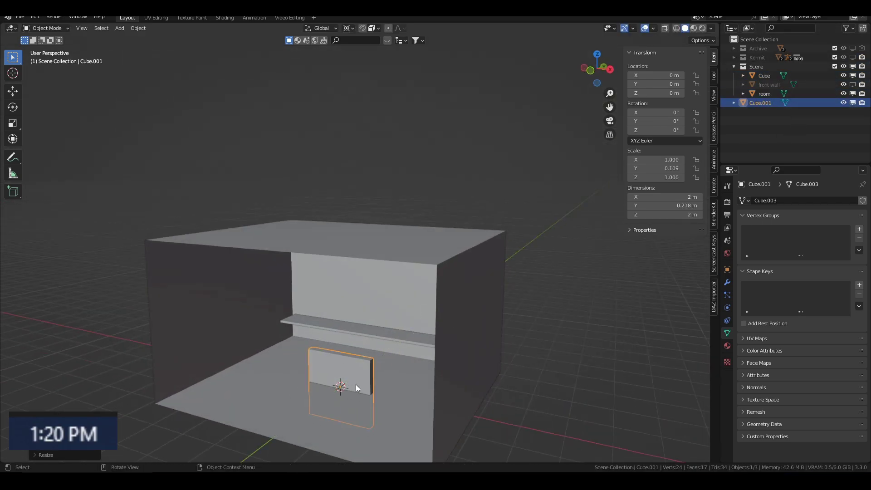
click(410, 396)
Raise the slab vertically so it stands above the shelf
key(KP_1)
scroll(399, 318, up, 3)
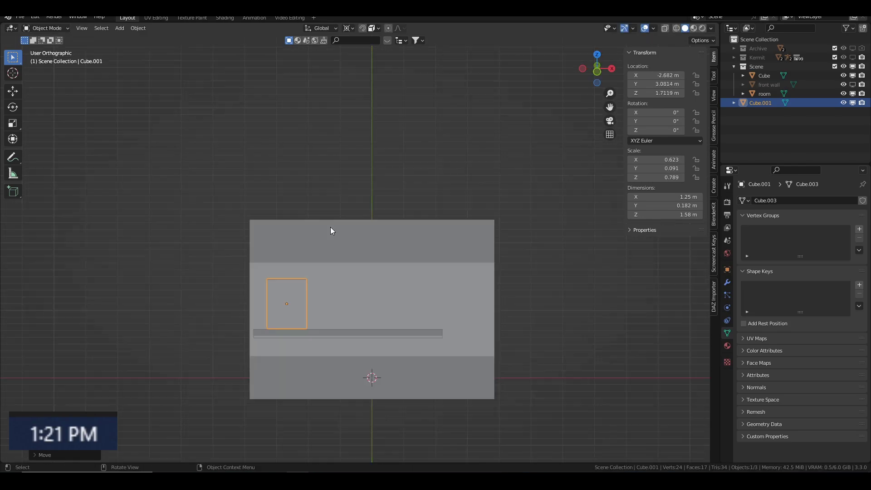
key(g)
key(z)
click(402, 271)
middle_drag(401, 271, 438, 277)
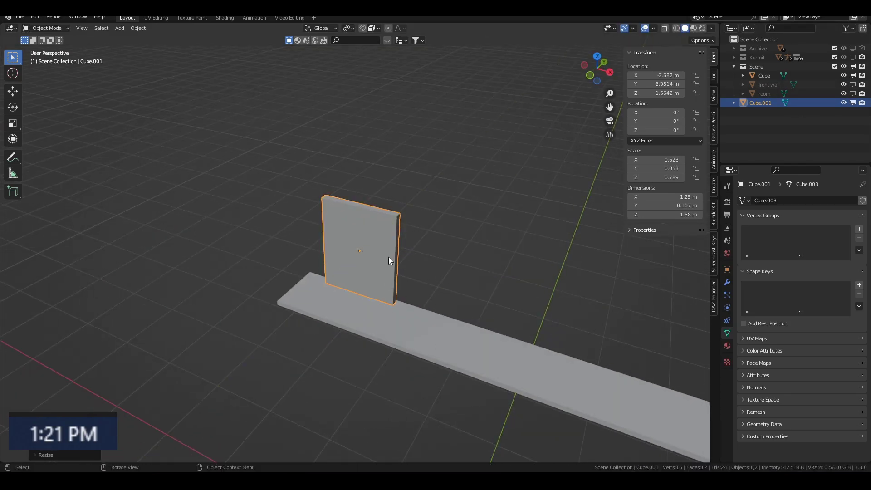
Inset the slab's front face to form the mirror's frame border
key(Tab)
key(3)
click(389, 260)
key(i)
click(482, 253)
click(727, 282)
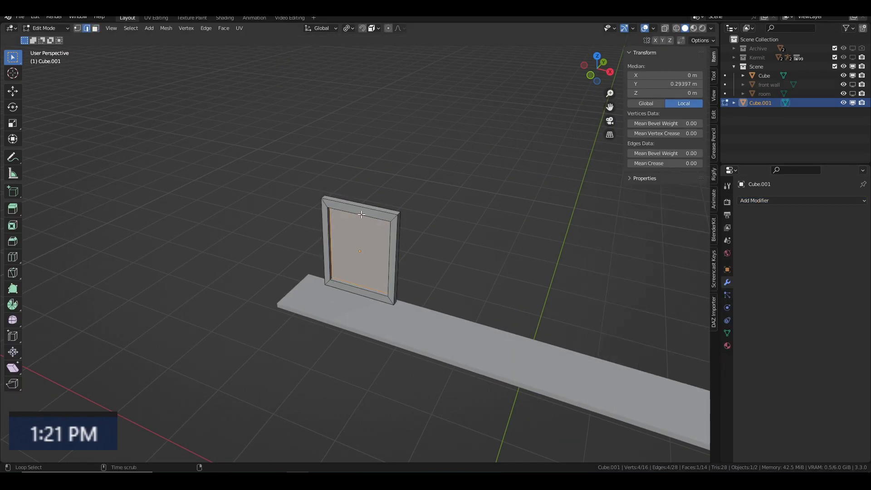
Add mirror-frame and mirror materials, giving the inner face a Glass BSDF shader
click(379, 209)
key(Tab)
click(727, 345)
click(862, 200)
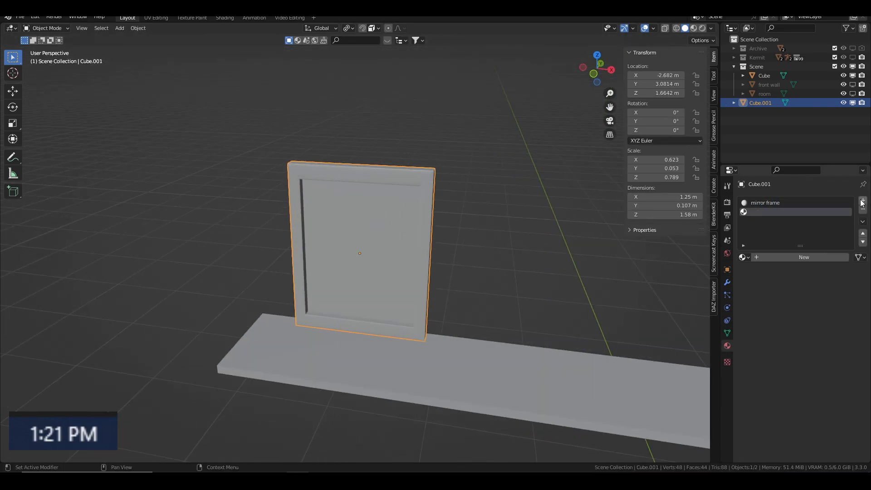
click(769, 212)
key(Tab)
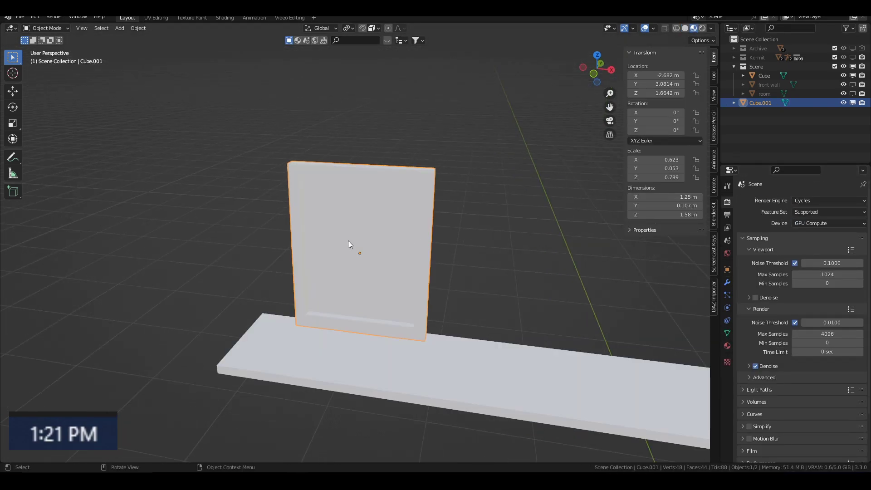
click(350, 243)
click(821, 306)
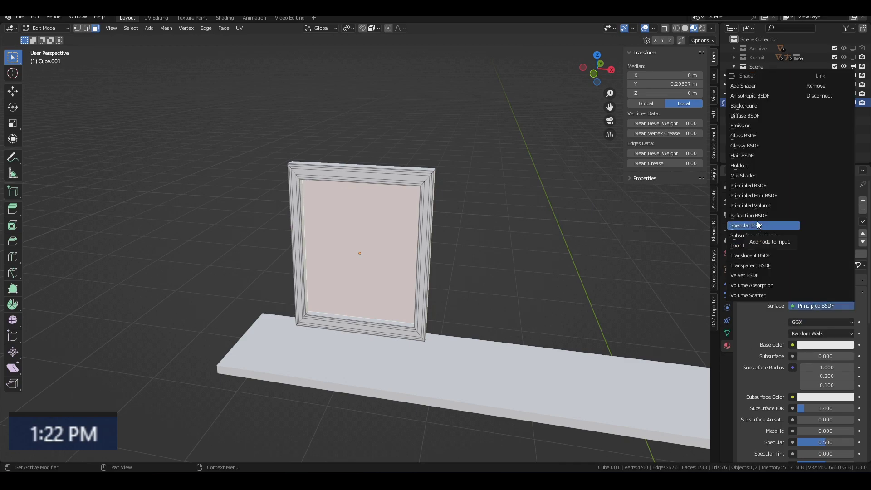
click(771, 224)
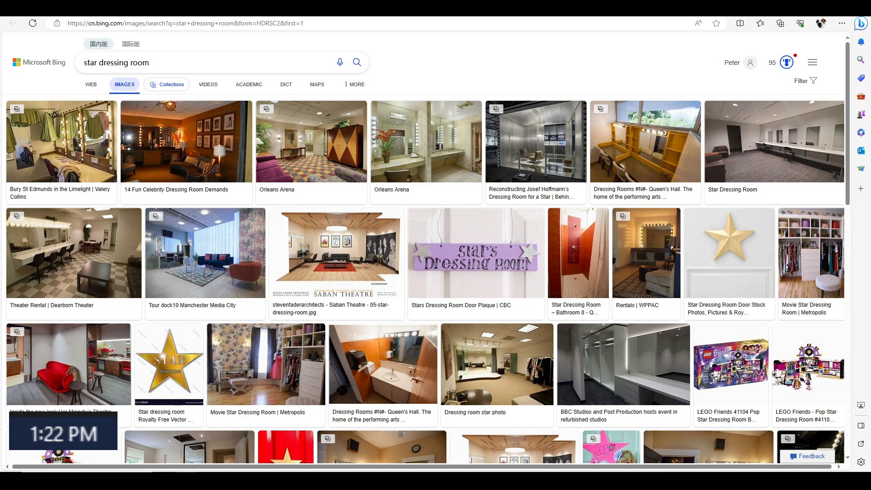
Add a UV sphere, delete its bottom pole and extrude a neck downward
key(Tab)
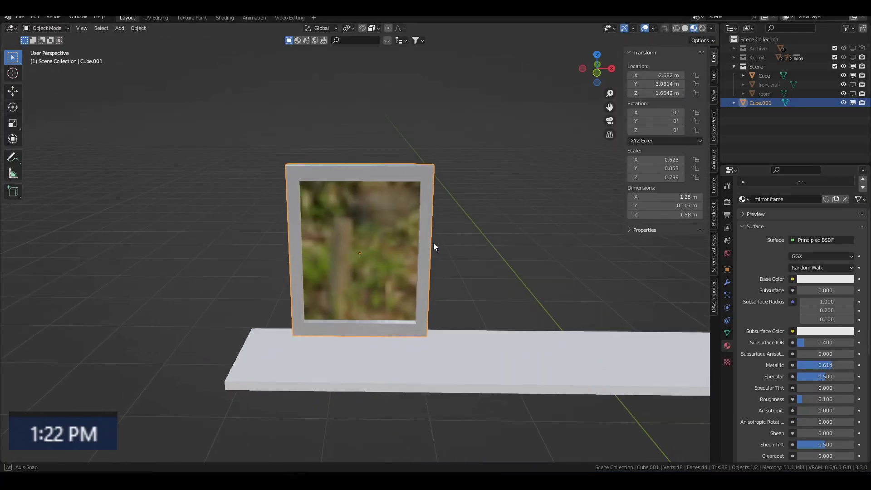
key(shift+a)
click(449, 64)
key(Tab)
click(360, 397)
key(x)
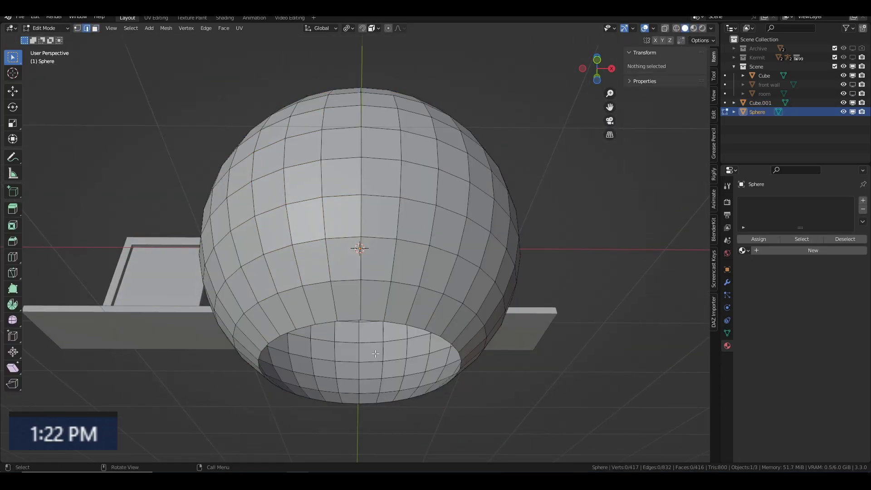
key(e)
click(360, 436)
Bevel the neck-to-globe ring and taper the neck's bottom ring
alt+click(427, 317)
key(ctrl+b)
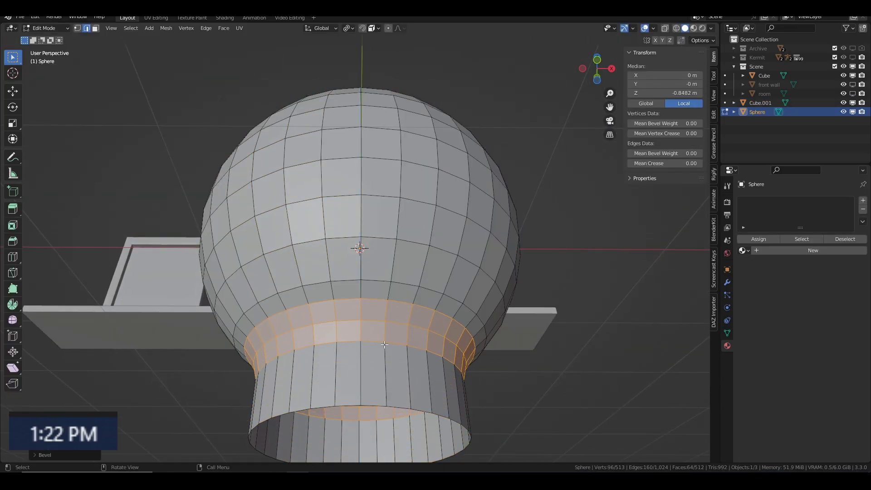
key(alt+a)
scroll(379, 331, down, 3)
middle_drag(379, 330, 379, 308)
alt+click(390, 383)
key(s)
key(shift+z)
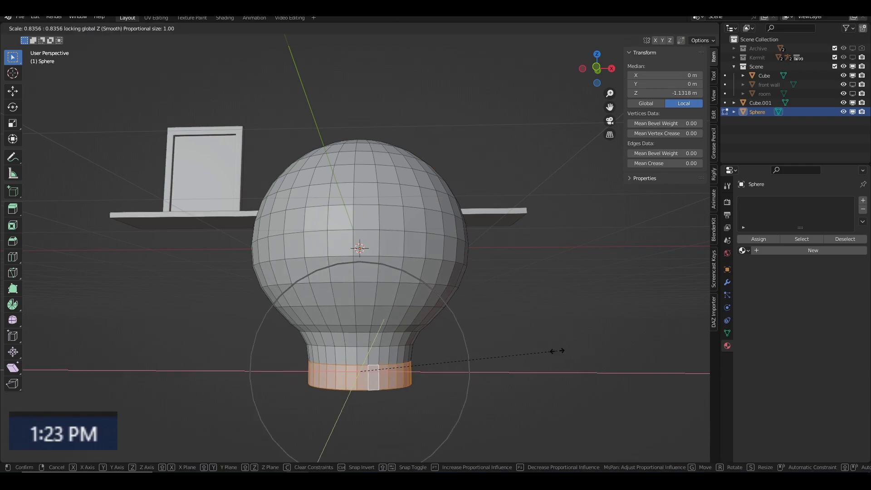
click(552, 350)
key(Tab)
Give the bulb a new material with a warm yellow emission of strength 11.6
click(813, 239)
scroll(798, 317, down, 10)
click(825, 371)
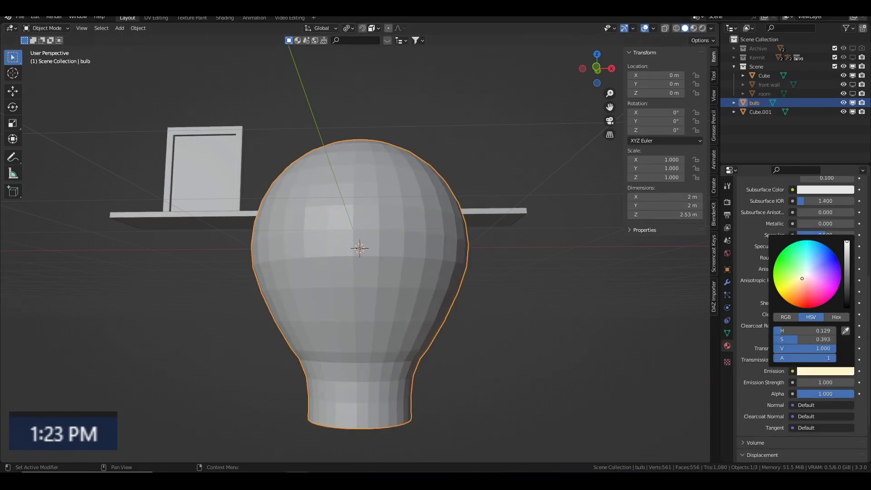
Shrink, turn and move the bulb to the mirror frame's top-left corner
key(KP_3)
key(g)
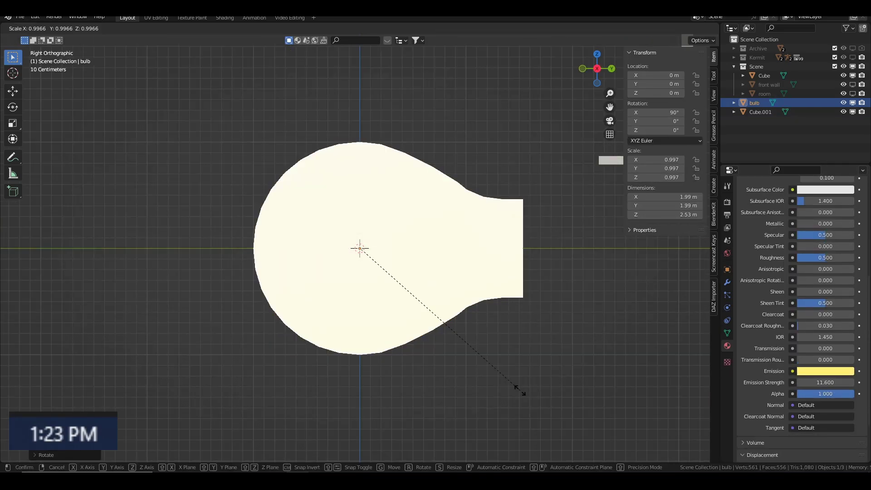
click(548, 160)
key(KP_1)
key(KP_Decimal)
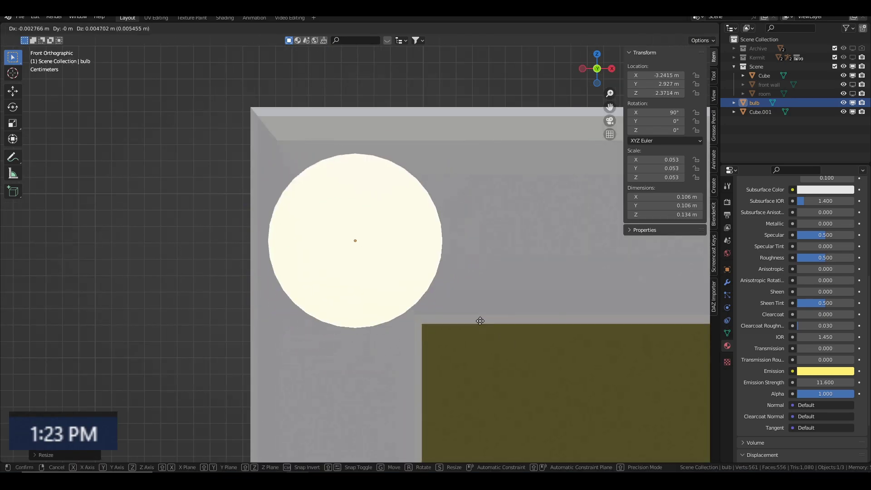
scroll(467, 340, down, 6)
Apply the bulb's transforms and give it an Array modifier with Count 7
key(ctrl+a)
click(727, 282)
click(800, 200)
click(706, 229)
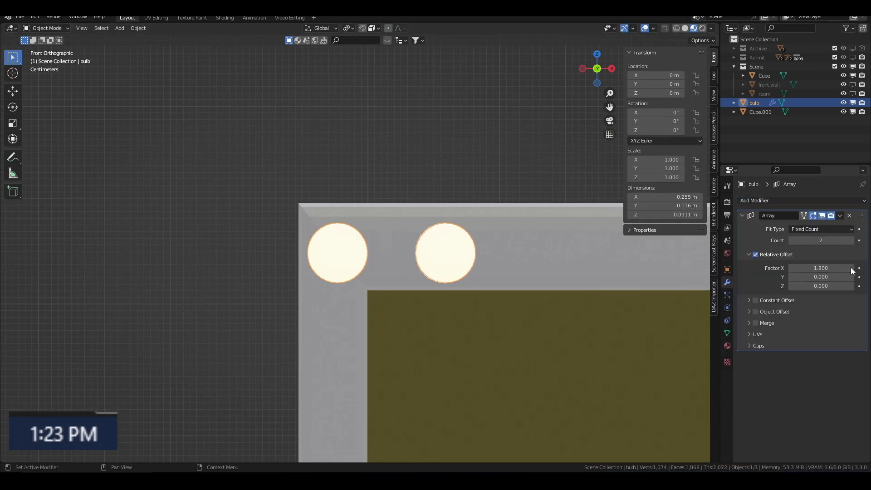
click(852, 240)
click(851, 240)
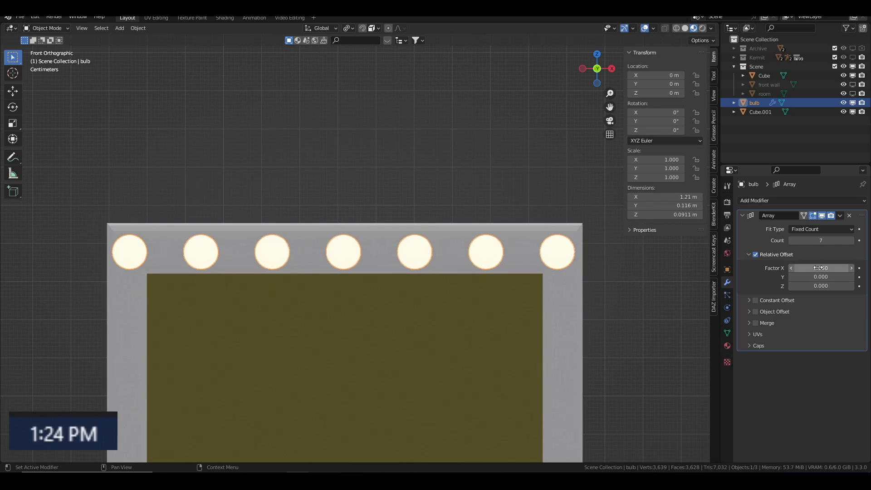
click(742, 215)
Try a second Array modifier with an offset of 2, then remove it
click(800, 200)
click(812, 248)
text(2)
key(Return)
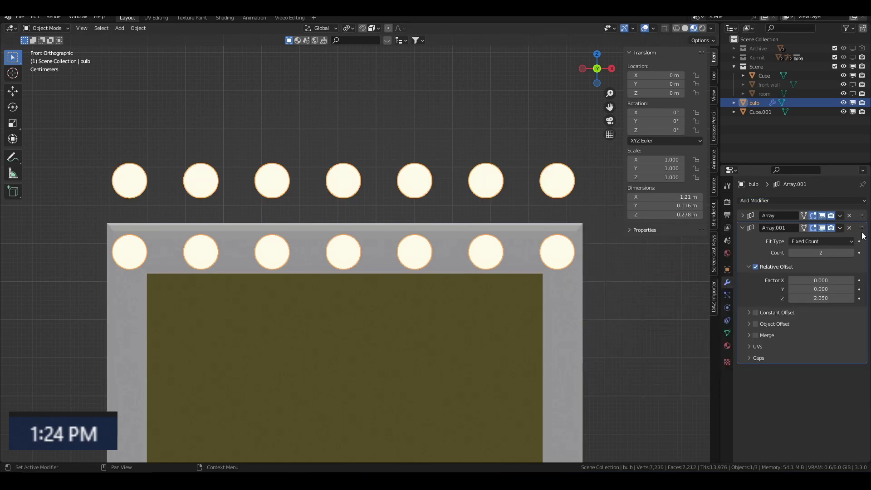
key(x)
click(758, 200)
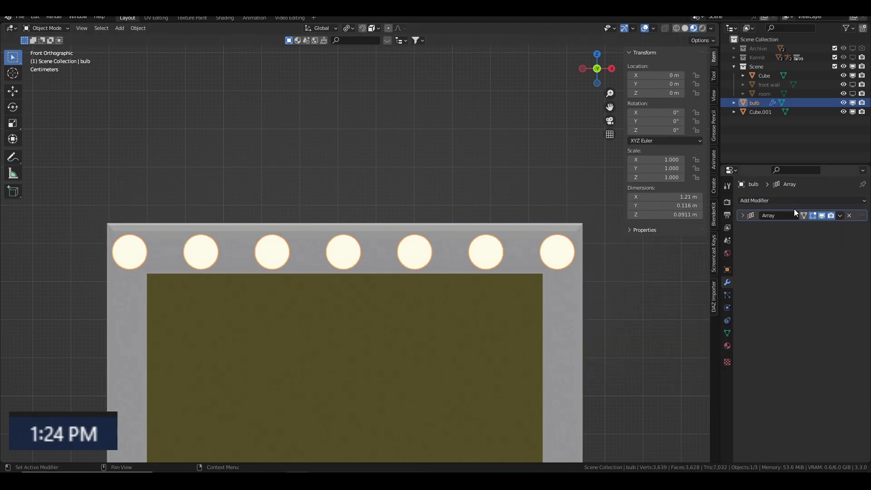
Make the bulb row real geometry and duplicate it, rotated 90°, as the left column
scroll(203, 270, down, 3)
key(Tab)
key(Tab)
key(ctrl+a)
key(Tab)
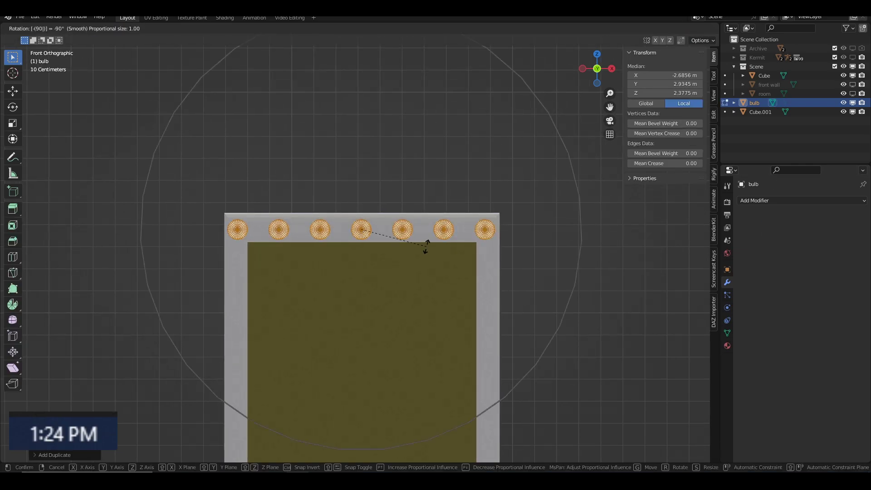
key(shift+d)
key(r)
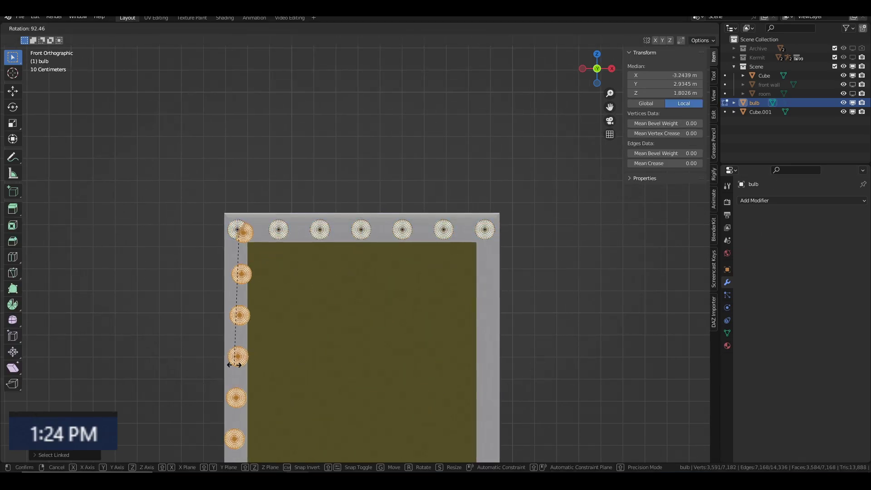
click(234, 365)
Copy the left bulb column along X to the mirror's right side
scroll(362, 255, down, 3)
scroll(356, 282, down, 1)
key(shift+d)
key(x)
click(449, 205)
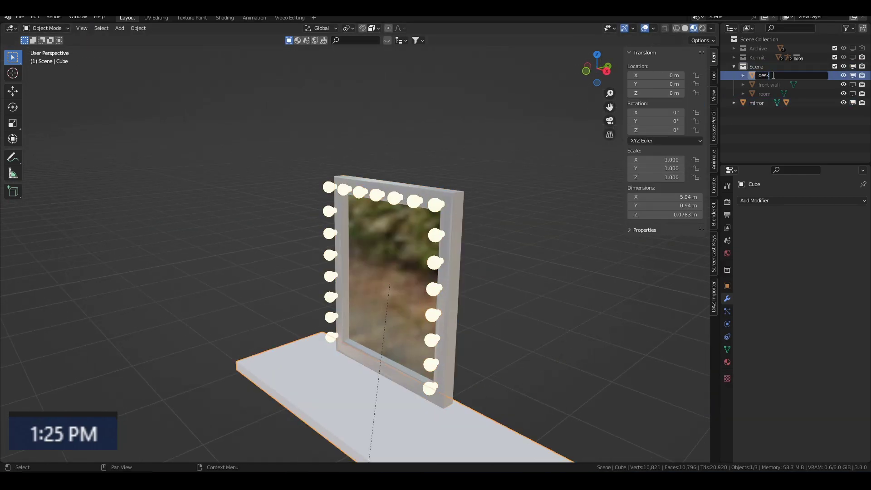
Name the cube 'desk' and duplicate the lit mirror twice along X
key(Return)
middle_drag(499, 227, 408, 227)
click(756, 103)
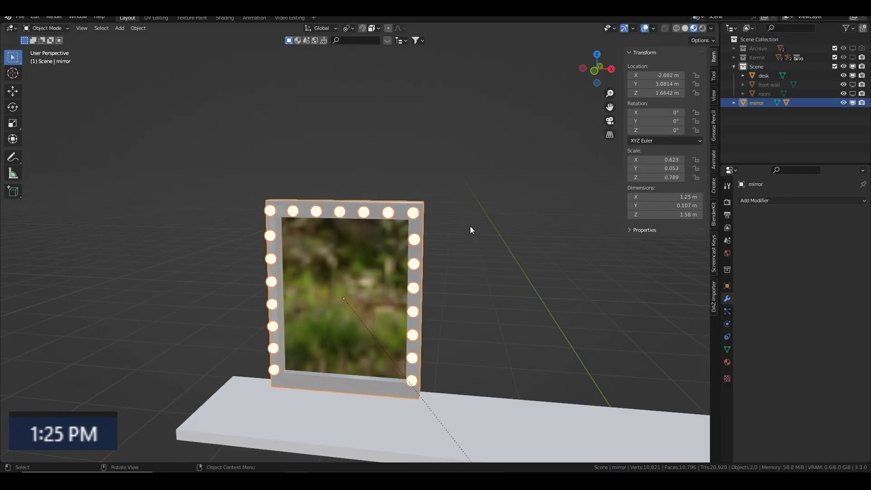
key(shift+d)
key(x)
click(565, 257)
key(shift+d)
key(x)
click(514, 273)
Add a fourth mirror along the desk and parent the copies to the original
key(shift+d)
key(x)
click(553, 267)
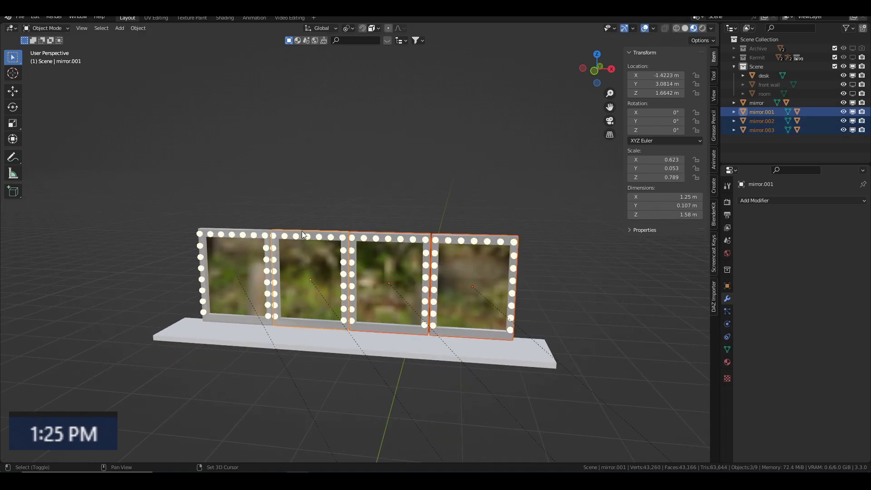
shift+click(259, 229)
key(ctrl+p)
Bevel the desk edges, give it a new material, and unhide the room
click(334, 265)
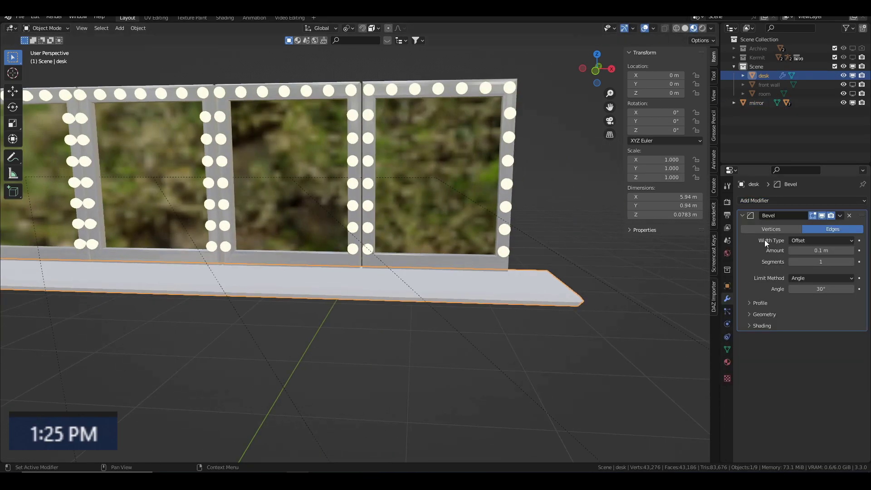
scroll(502, 262, down, 5)
click(727, 362)
click(798, 202)
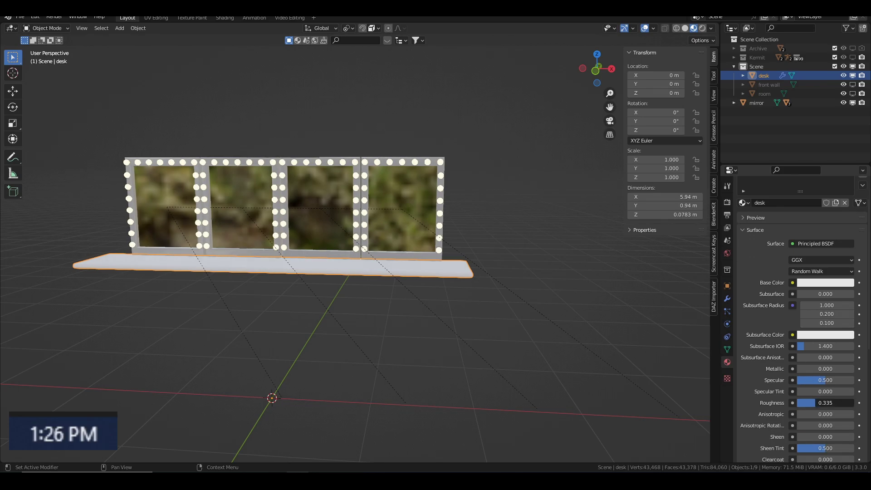
middle_drag(590, 273, 795, 100)
click(794, 97)
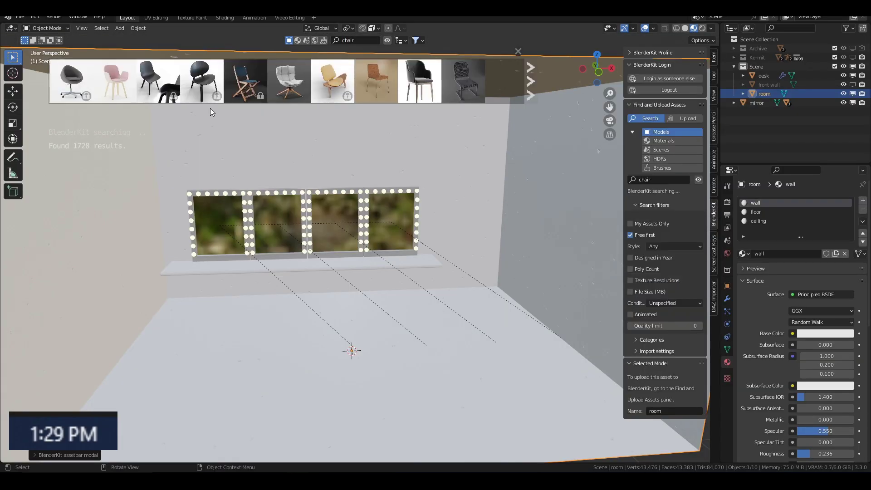
Add the pink chair and Lipstick Chanel assets, deleting the chair's extra armature
click(71, 81)
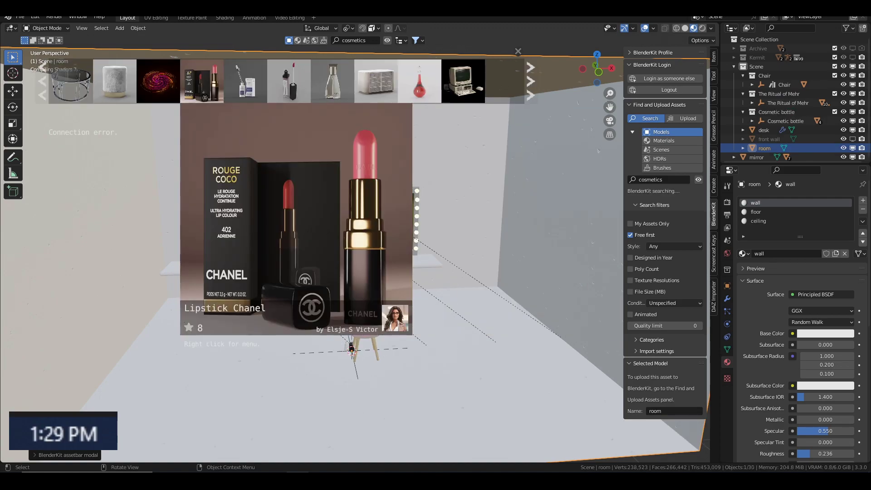
click(202, 81)
key(KP_7)
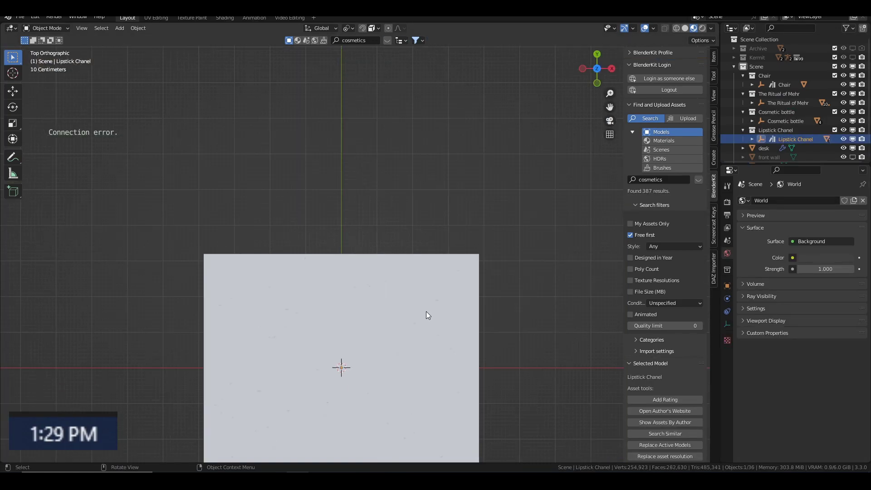
middle_drag(426, 314, 435, 290)
click(334, 376)
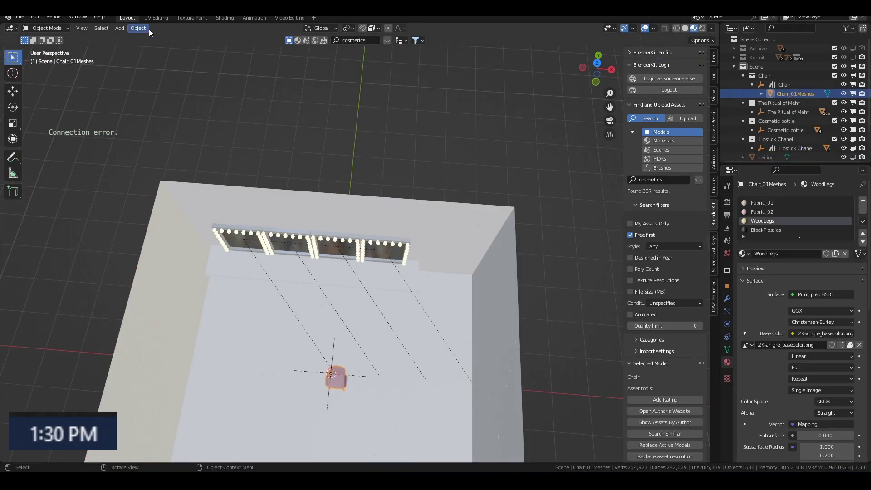
key(Delete)
Move the Ritual of Mehr bottles and the Cosmetic bottle along Y on the desk
key(KP_7)
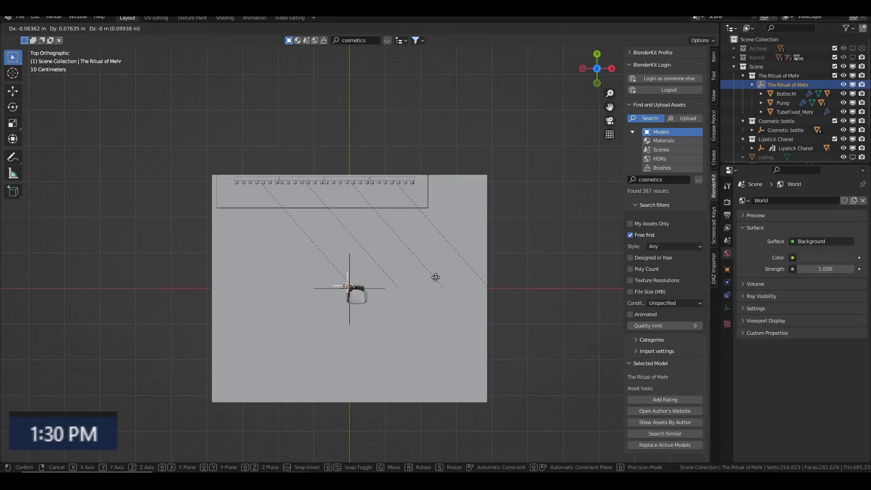
key(KP_1)
key(g)
click(743, 76)
click(785, 93)
key(KP_7)
key(g)
key(y)
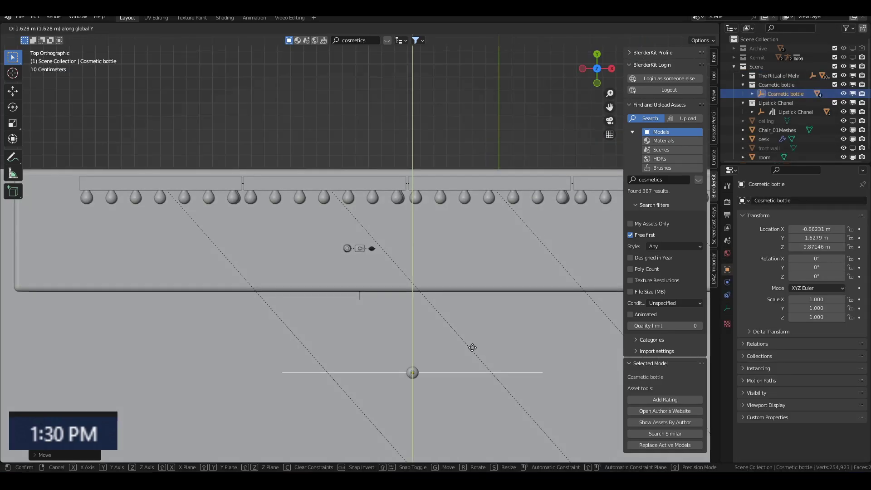
click(479, 218)
Rotate the Lipstick Chanel about Z into place on the desk
scroll(458, 303, down, 3)
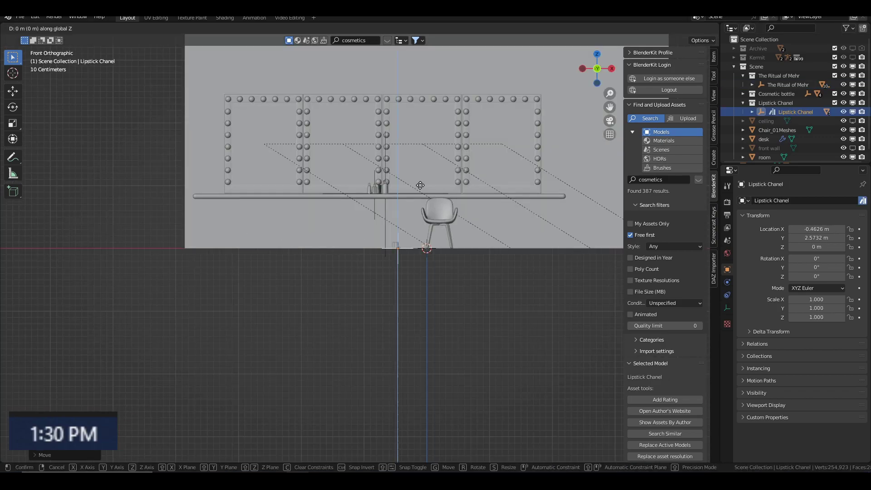
middle_drag(458, 303, 403, 155)
click(357, 200)
key(r)
key(z)
click(397, 191)
Switch to material preview and frame the cream tube on the desk
click(289, 206)
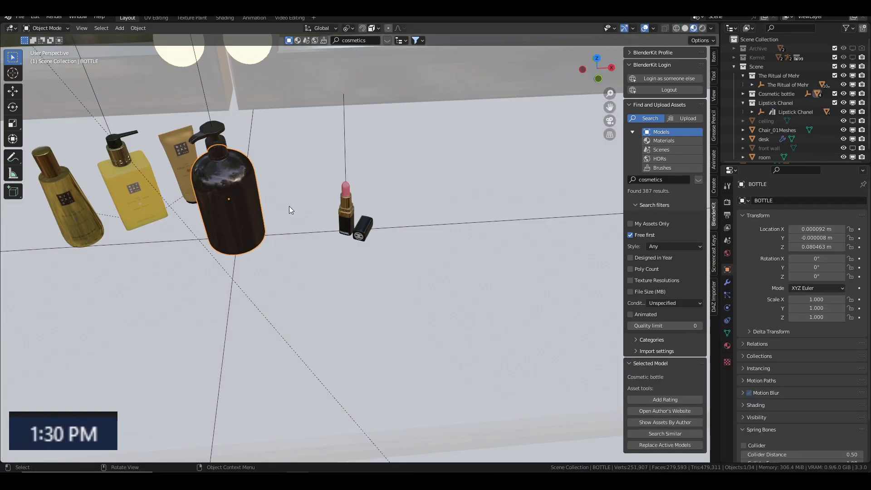
middle_drag(275, 161, 324, 162)
click(349, 173)
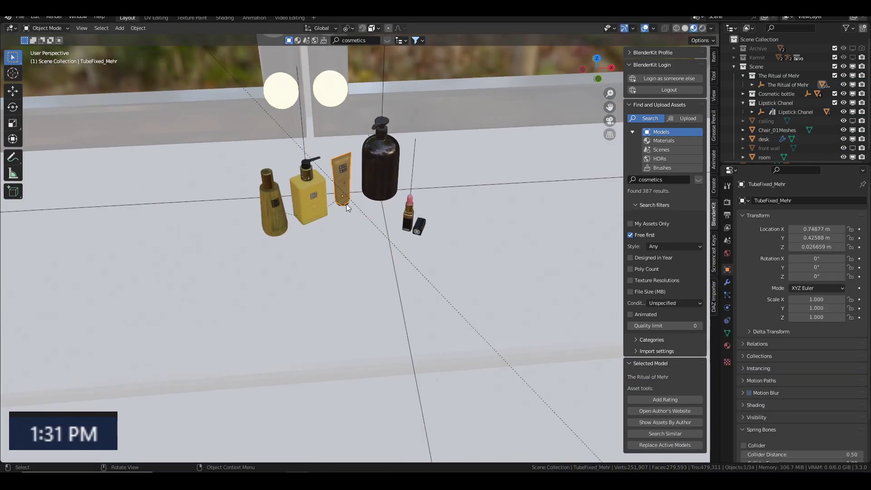
key(KP_Decimal)
middle_drag(387, 362, 324, 391)
scroll(324, 391, down, 5)
Adjust the tall gold pump bottle's height on the desk along Z
click(299, 290)
key(g)
key(z)
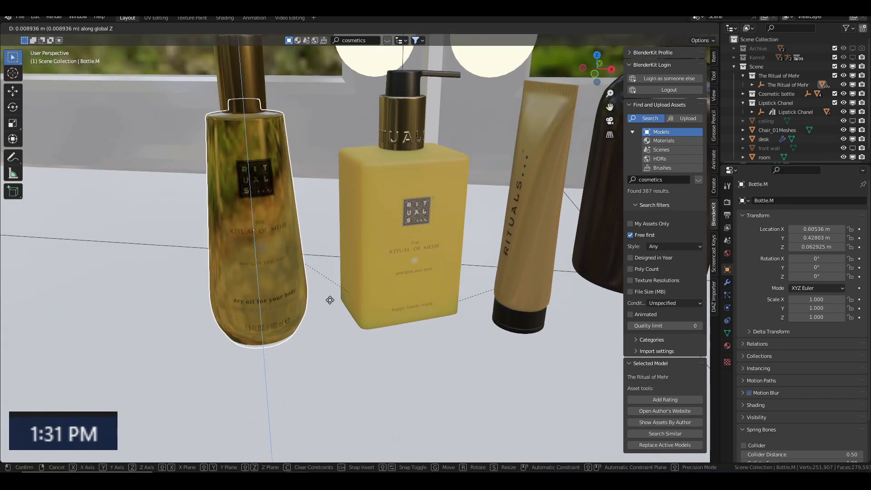
key(g)
key(z)
click(408, 215)
scroll(408, 215, down, 8)
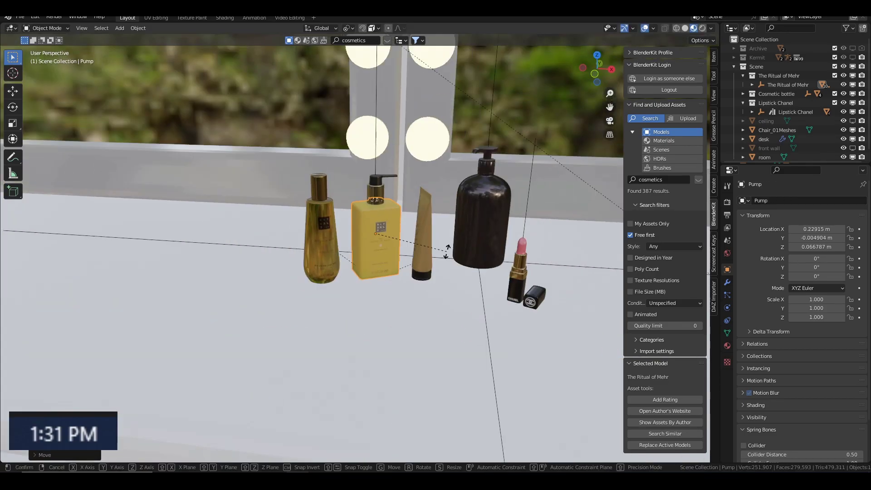
Rotate the chair 180°, move it in front of the mirrors, and enlarge it
middle_drag(433, 279, 498, 317)
click(743, 75)
click(777, 111)
key(r)
key(1)
key(8)
key(0)
key(Return)
key(KP_1)
key(g)
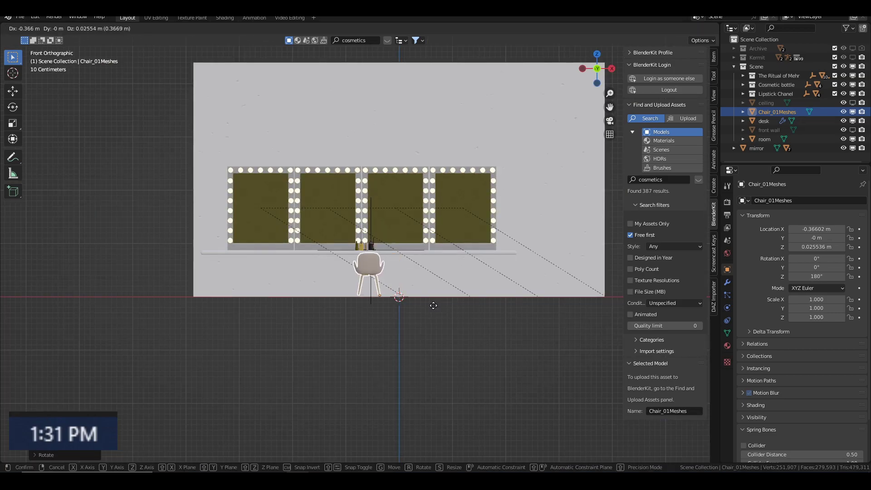
click(429, 299)
Duplicate the chair twice to make three chairs, adjusting one copy's Z rotation
key(KP_7)
key(KP_1)
key(shift+d)
click(466, 322)
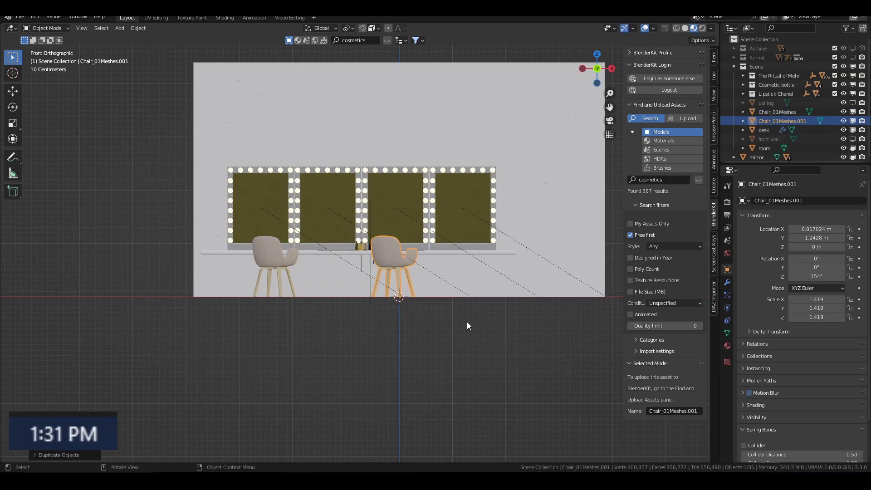
click(662, 130)
middle_drag(502, 246, 421, 269)
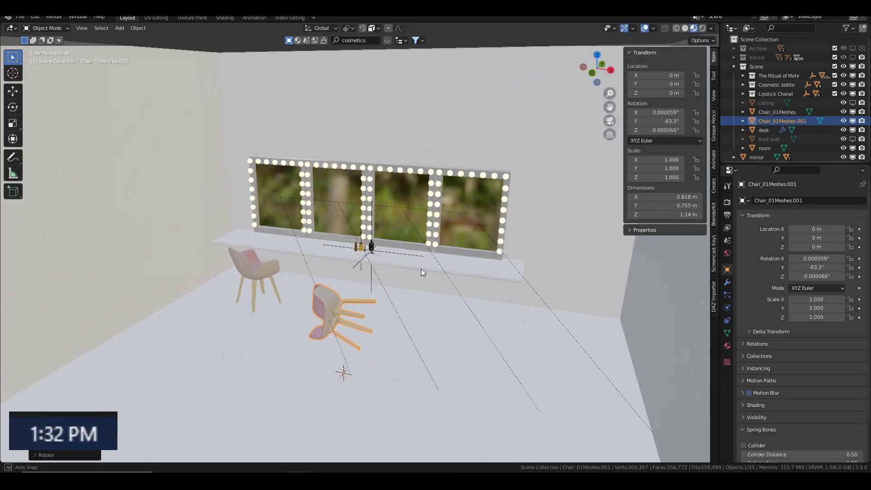
key(shift+d)
click(461, 292)
Set the chair's origin to geometry, then select the room and edit its materials
right_click(408, 331)
mouse_move(383, 336)
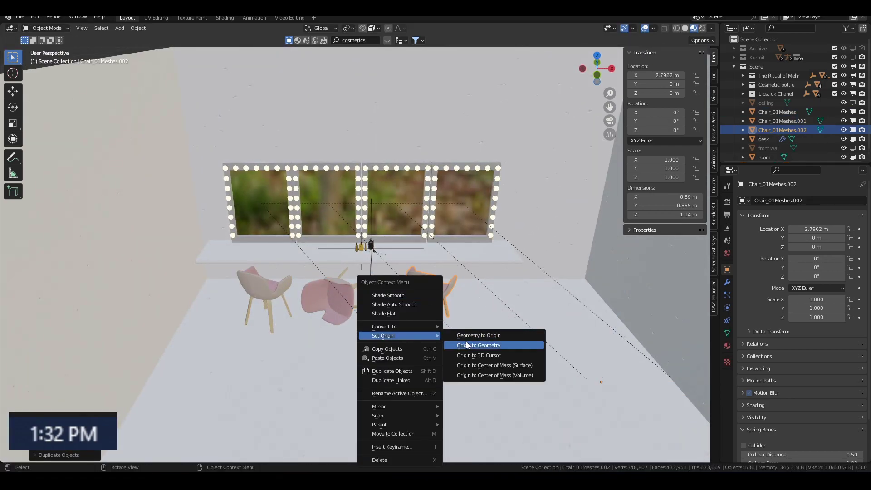
click(494, 346)
middle_drag(466, 288, 459, 174)
click(764, 157)
click(727, 346)
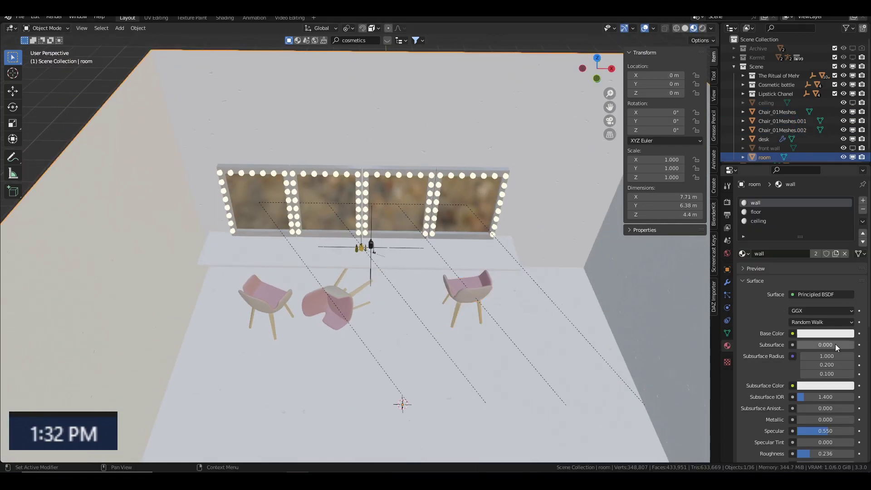
middle_drag(478, 91, 436, 136)
key(Tab)
Apply a pink BlenderKit carpet material to the room's floor slot
click(774, 212)
key(Tab)
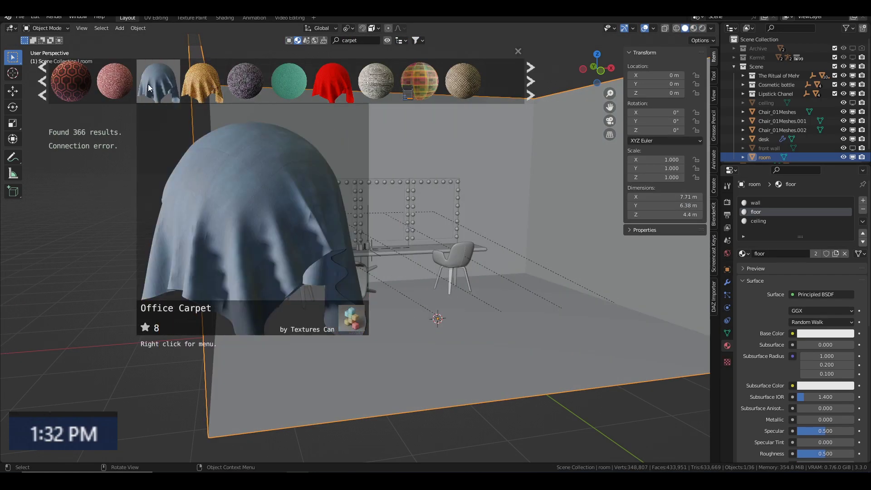
drag(114, 82, 522, 288)
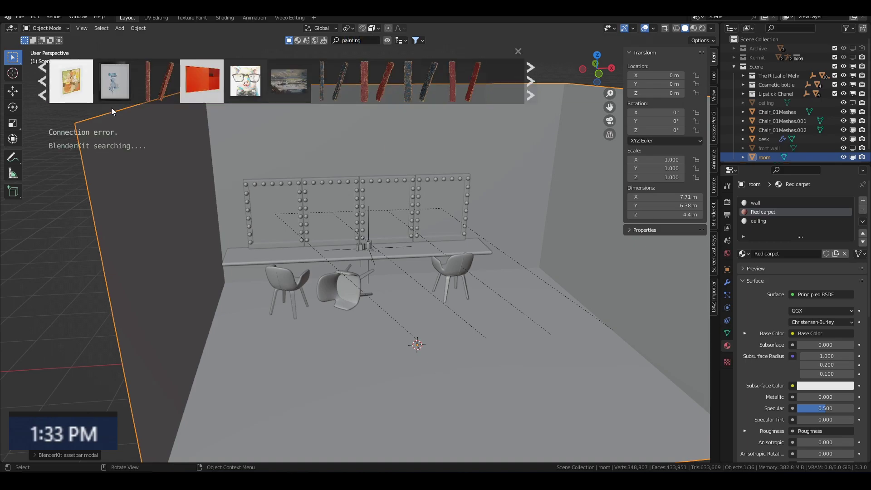
Place a framed painting asset in the room and slide it along X
drag(202, 80, 418, 342)
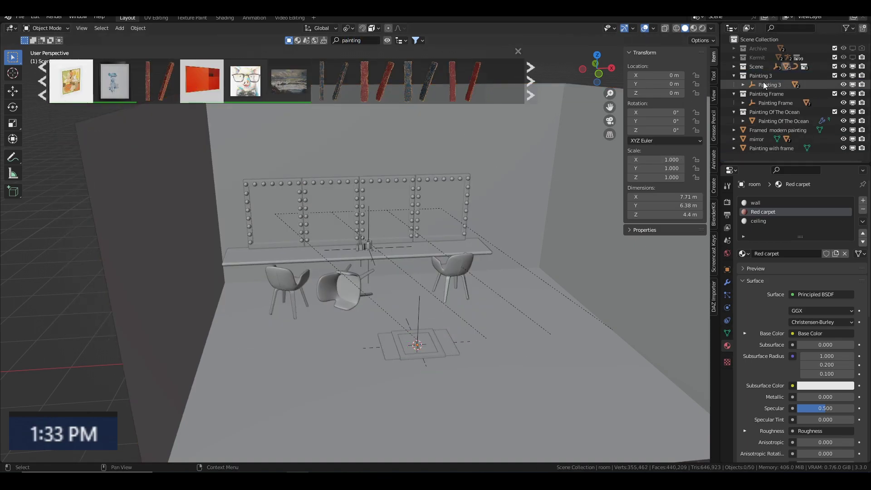
click(734, 76)
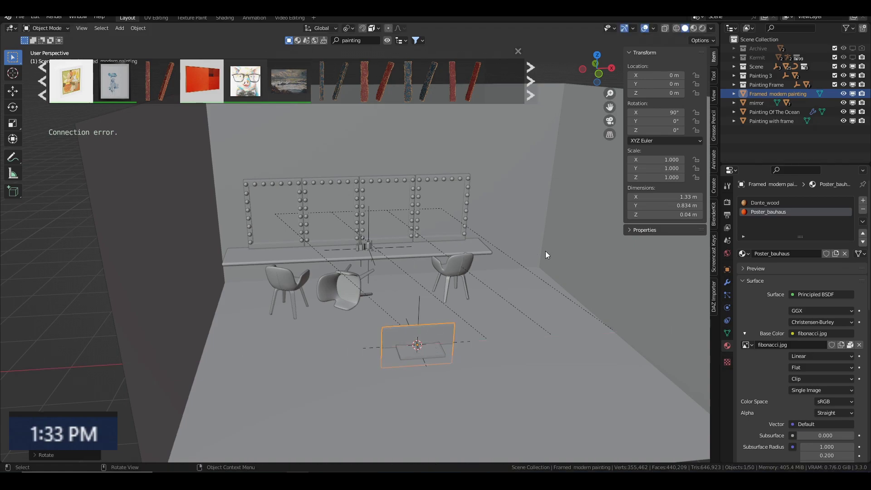
click(695, 30)
key(g)
key(x)
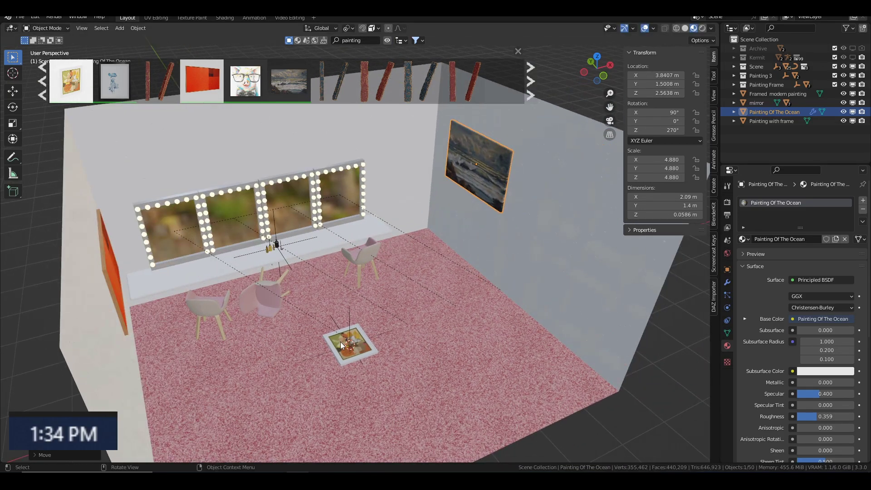
Delete the extra painting collections and return to solid shading
right_click(759, 75)
click(706, 116)
click(761, 102)
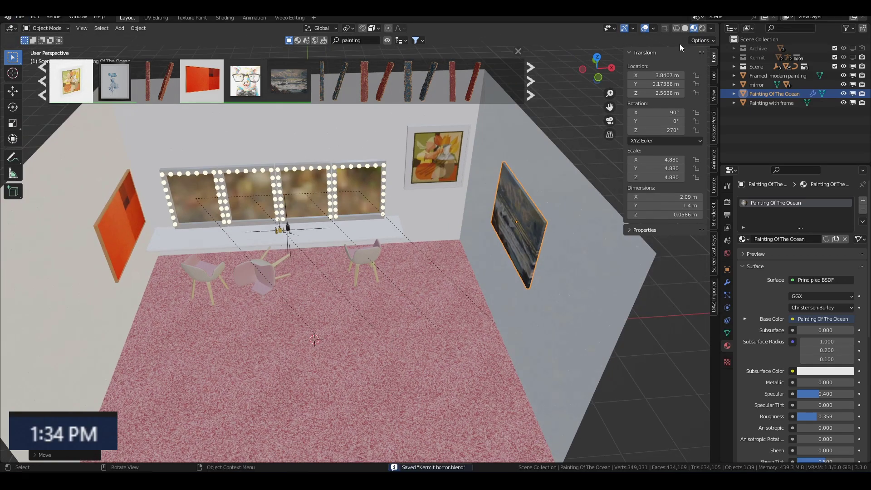
click(685, 28)
click(761, 94)
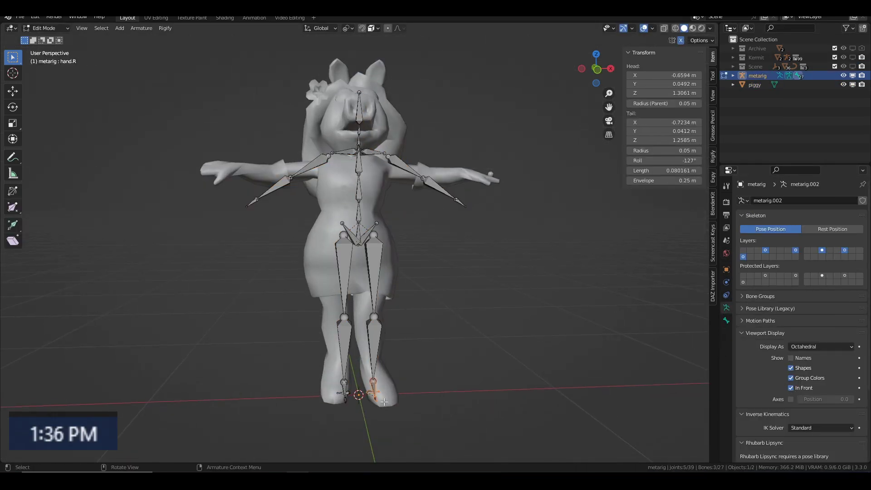
Move the metarig's pelvis, spine and arm joints onto Piggy, checking front, side and top views
key(KP_1)
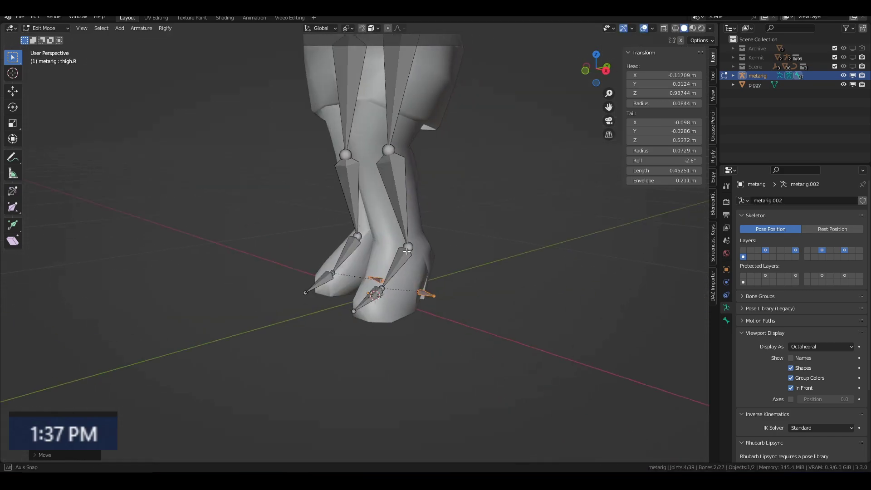
middle_drag(463, 317, 371, 326)
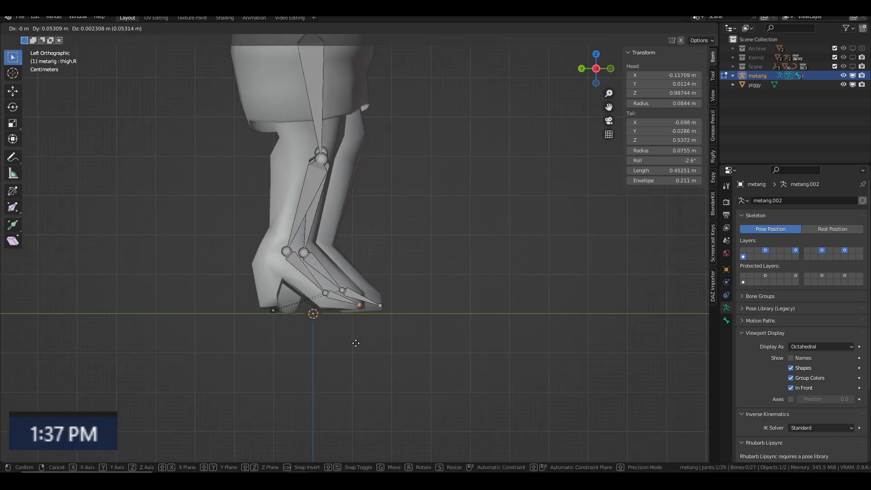
click(319, 323)
key(g)
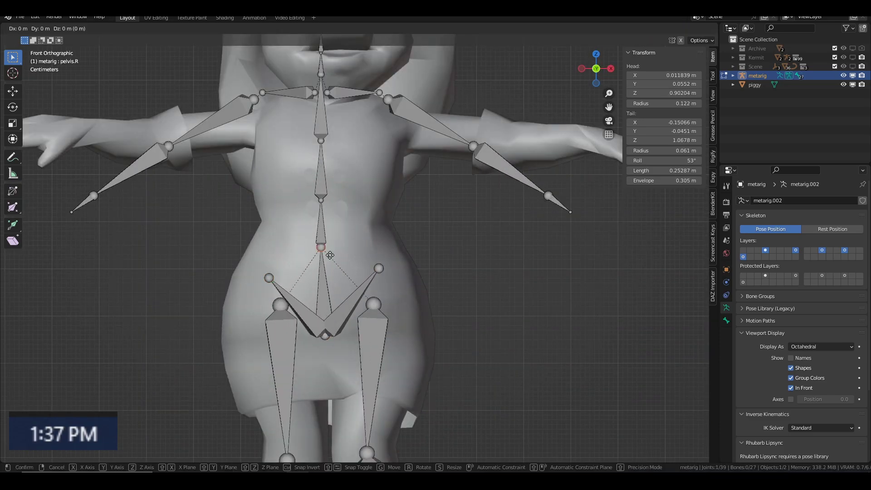
click(330, 256)
drag(321, 190, 344, 212)
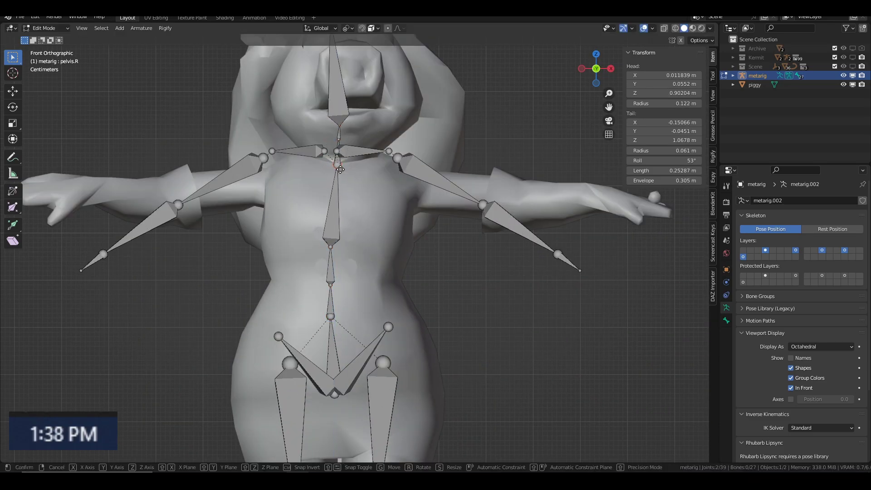
key(ctrl+shift+z)
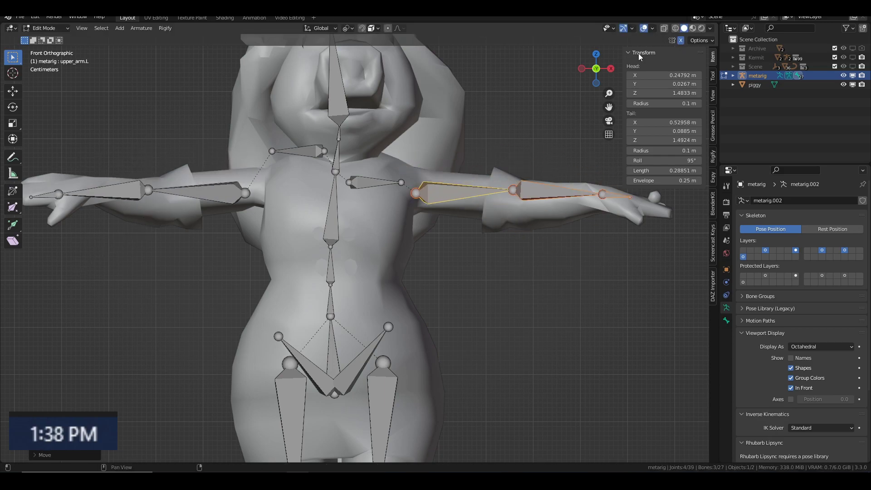
click(346, 165)
key(KP_3)
key(KP_7)
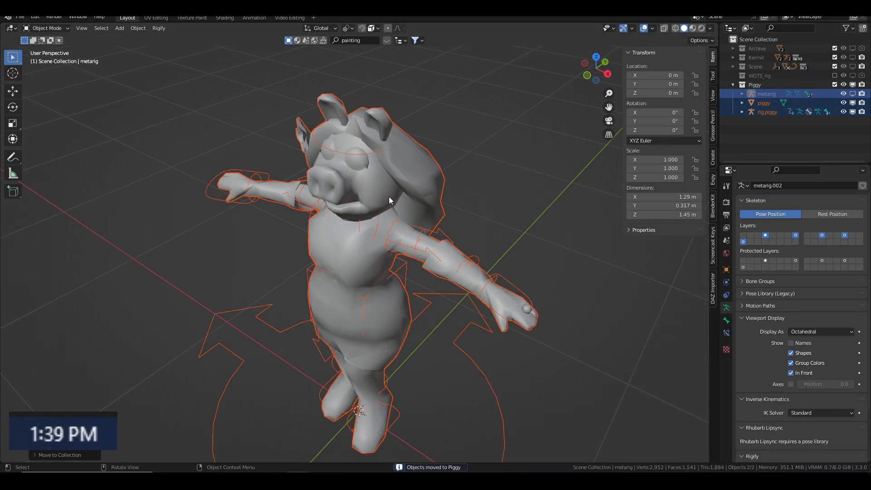
Parent Piggy's mesh to the rig with automatic weights, then clear that parent
key(ctrl+p)
click(347, 214)
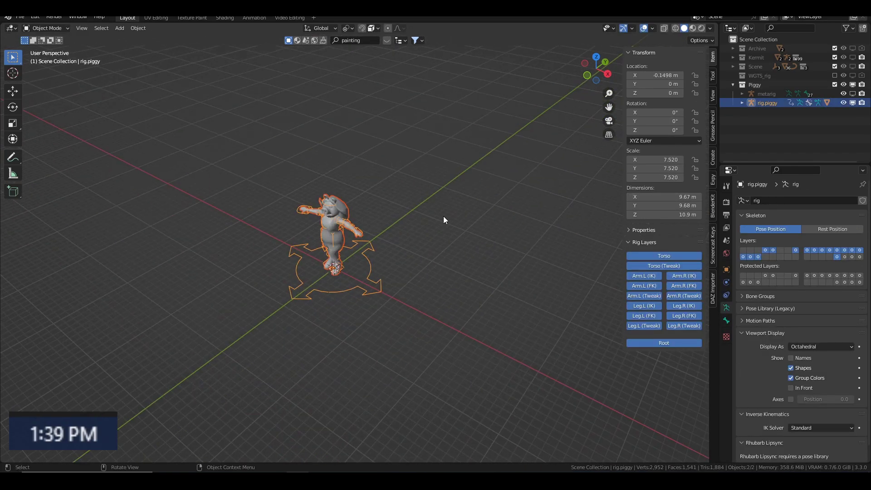
click(138, 28)
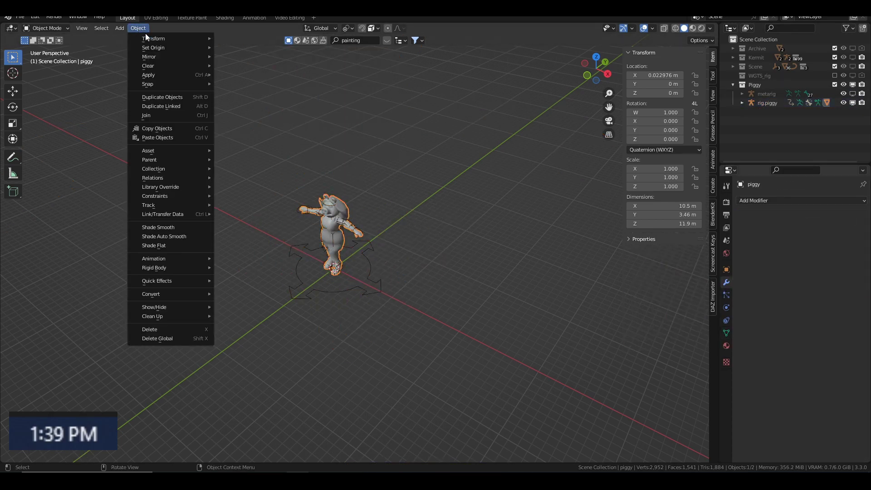
click(254, 313)
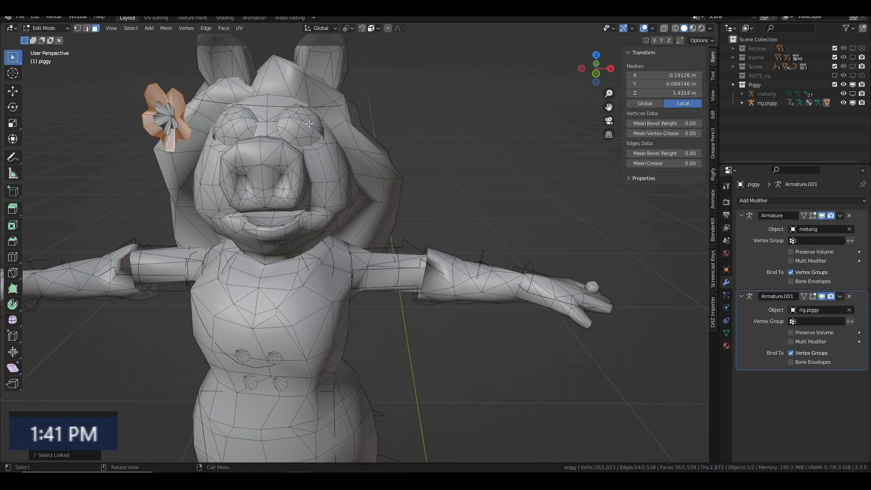
Check Piggy's vertex groups, leave Pose Mode, and select her mesh plus rig.piggy
click(726, 333)
click(293, 129)
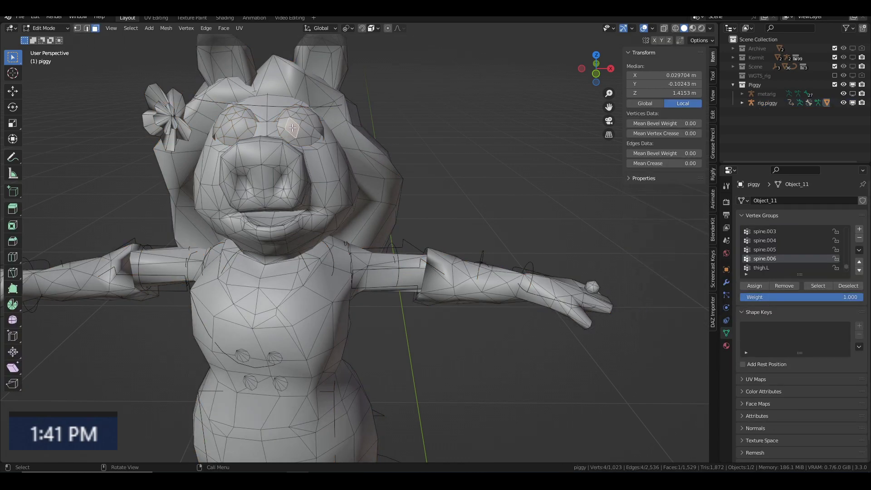
key(ctrl+Tab)
click(333, 108)
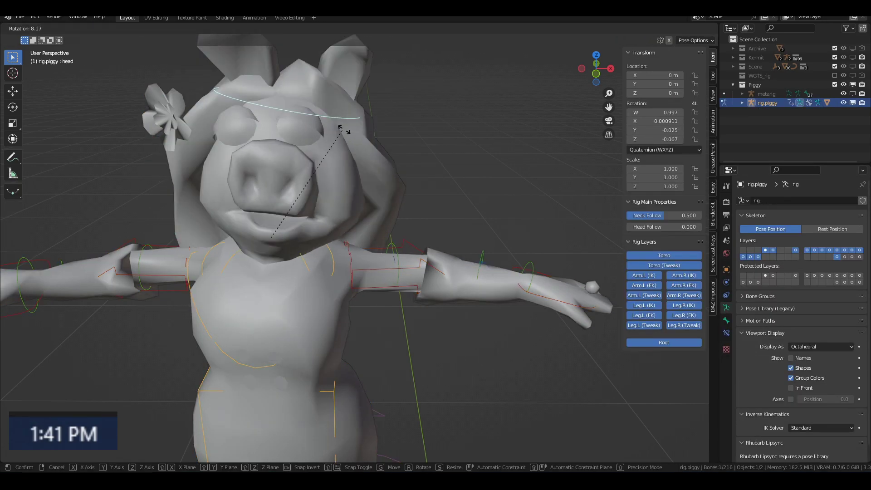
key(ctrl+Tab)
click(347, 247)
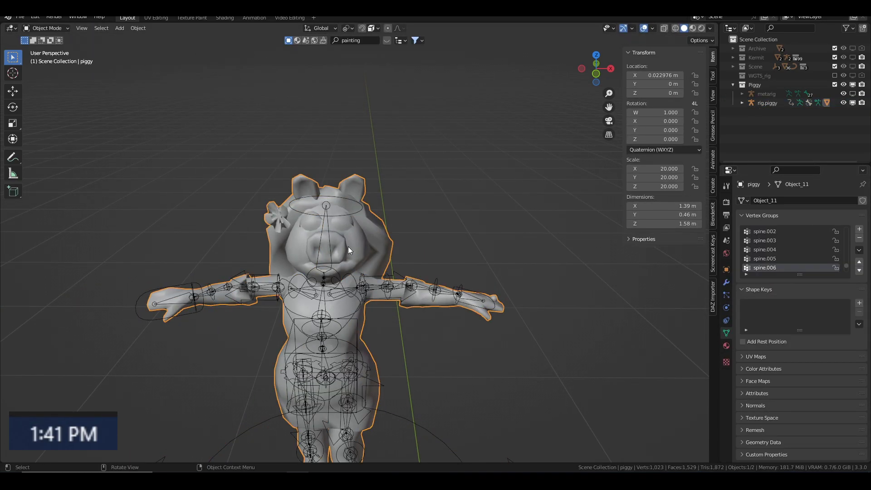
click(353, 214)
Weight-paint Miss Piggy's eyes and flower into DEF-spine.006 using an enlarged brush
key(ctrl+Tab)
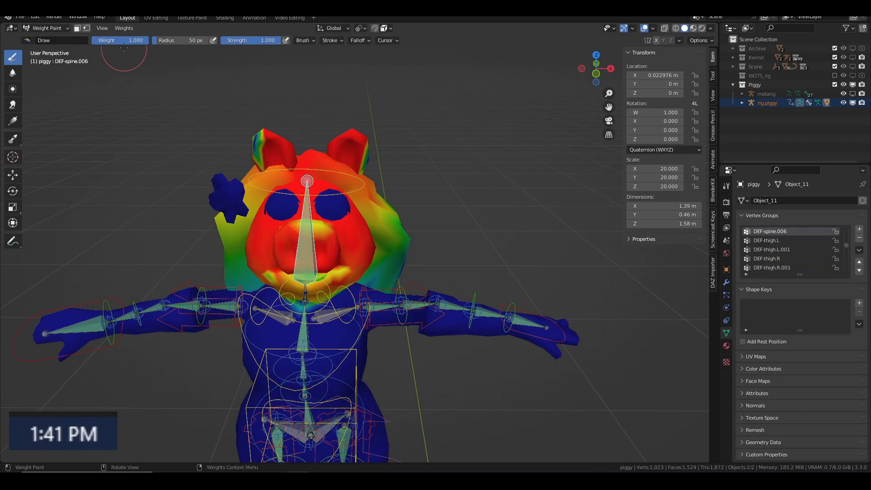
scroll(124, 48, up, 3)
key(f)
drag(175, 44, 332, 117)
middle_drag(159, 188, 301, 249)
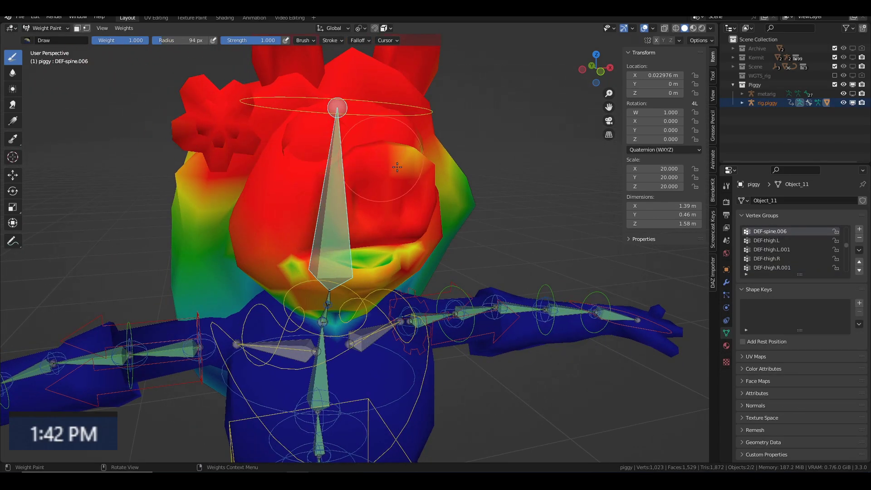
scroll(369, 154, down, 3)
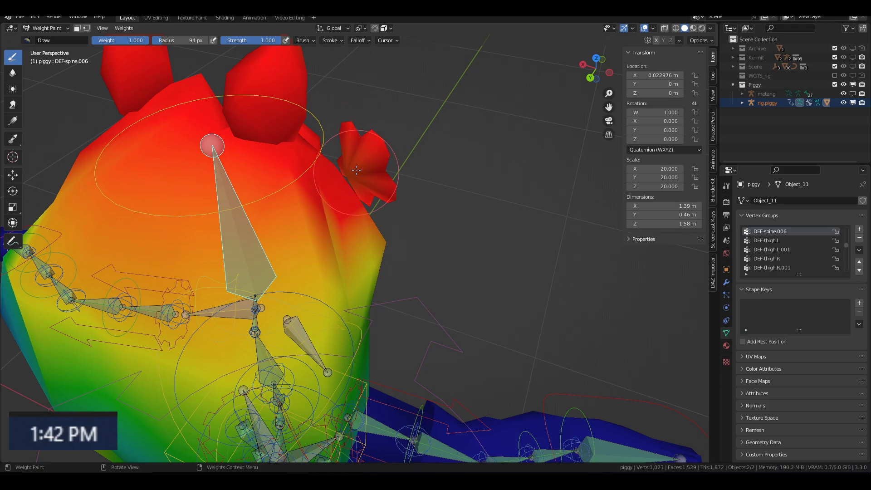
Review her hand, thigh, spine.003 and hip vertex-group weights, then leave weight painting
mouse_move(369, 154)
middle_down()
mouse_move(383, 360)
mouse_move(344, 226)
mouse_move(323, 205)
mouse_move(435, 200)
middle_up()
ctrl+click(384, 360)
ctrl+click(323, 206)
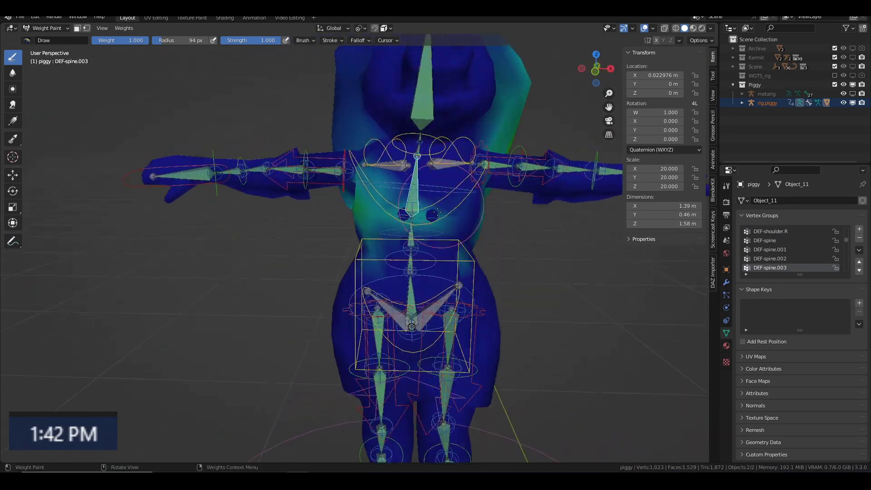
ctrl+click(435, 199)
ctrl+click(493, 201)
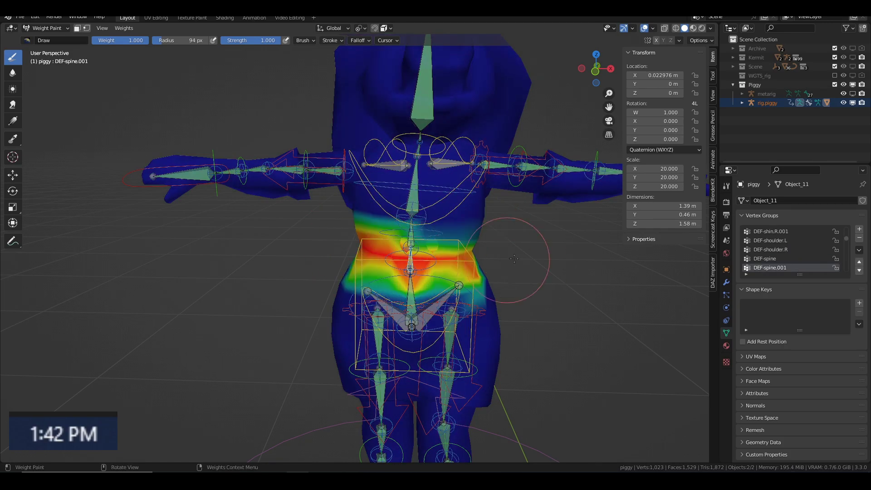
middle_drag(493, 201, 492, 221)
ctrl+click(451, 248)
middle_drag(451, 248, 427, 236)
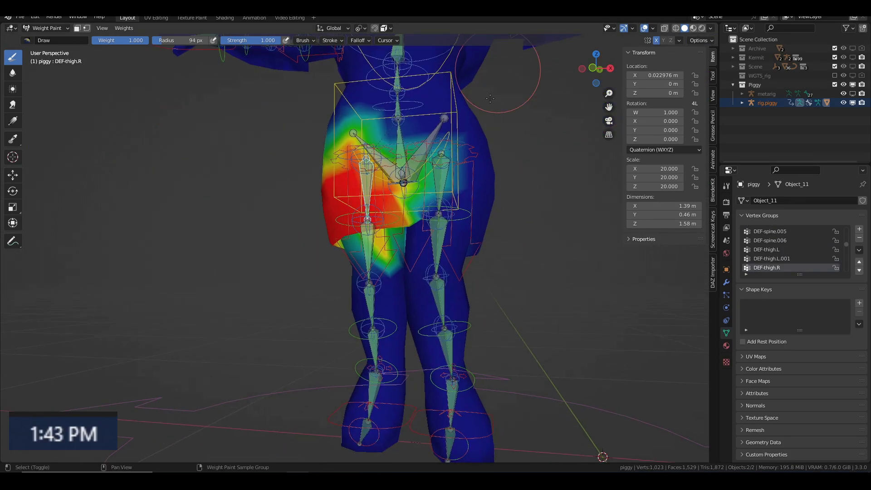
ctrl+click(426, 236)
scroll(422, 261, up, 2)
ctrl+click(423, 261)
scroll(422, 261, down, 2)
Select rig.piggy and rotate it so Piggy lies on her back on the floor
key(ctrl+Tab)
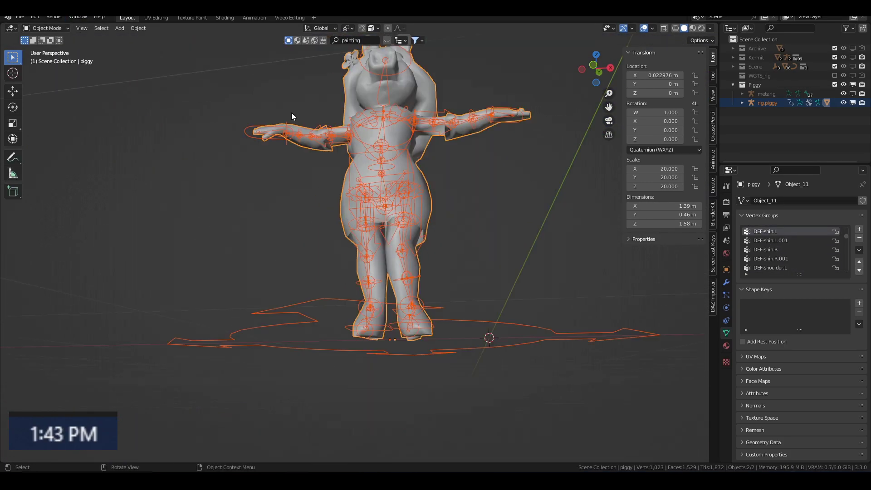
scroll(291, 112, down, 3)
scroll(388, 225, down, 3)
click(417, 336)
key(r)
text(90)
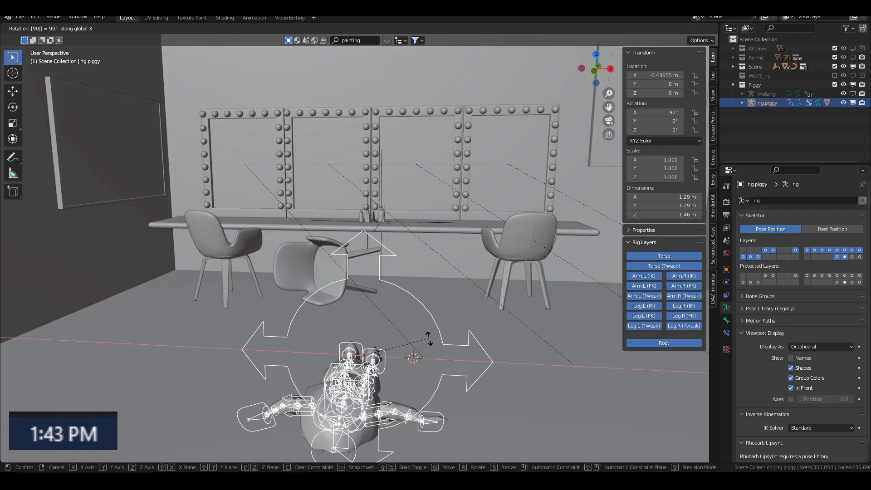
key(z)
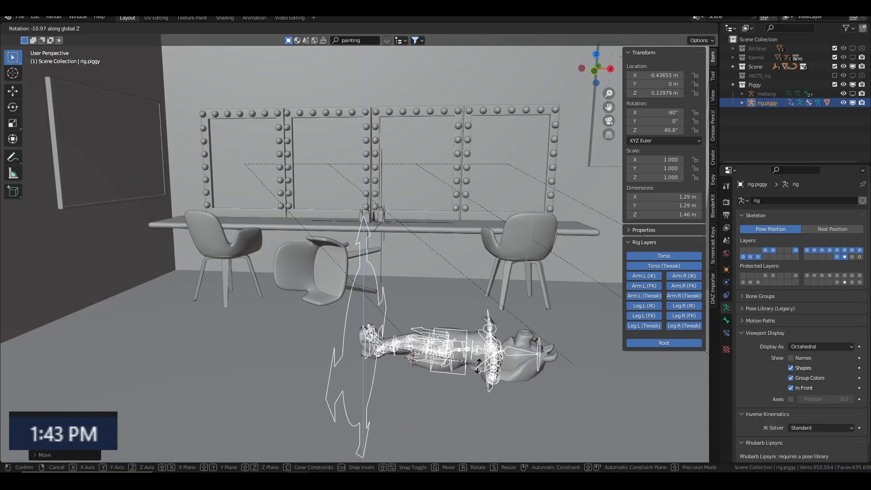
click(352, 286)
middle_drag(352, 286, 359, 272)
In Pose Mode, adjust Piggy's left foot, toe, hand and chest controls into a sprawled pose
key(ctrl+Tab)
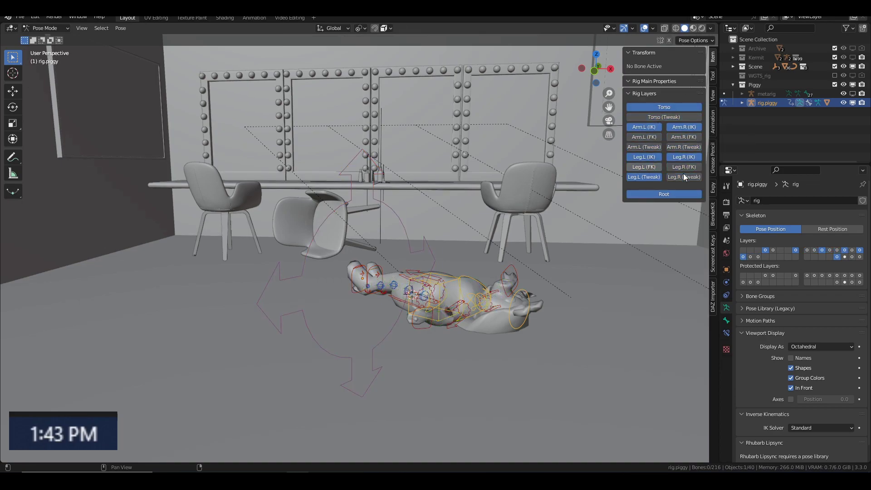
click(644, 177)
drag(367, 288, 366, 309)
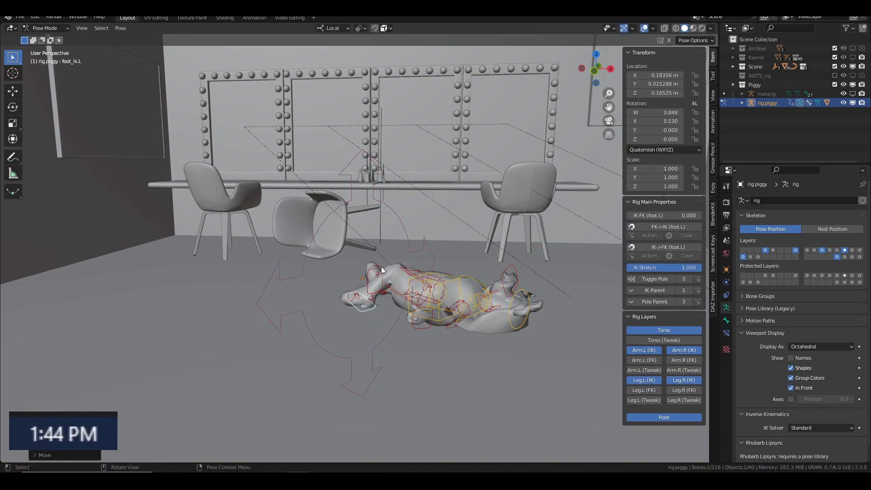
right_click(413, 263)
scroll(352, 314, up, 3)
click(352, 314)
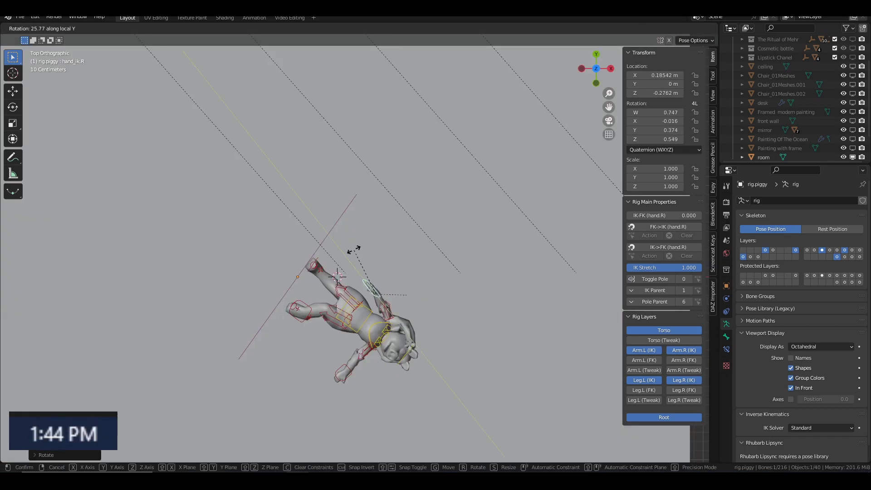
key(g)
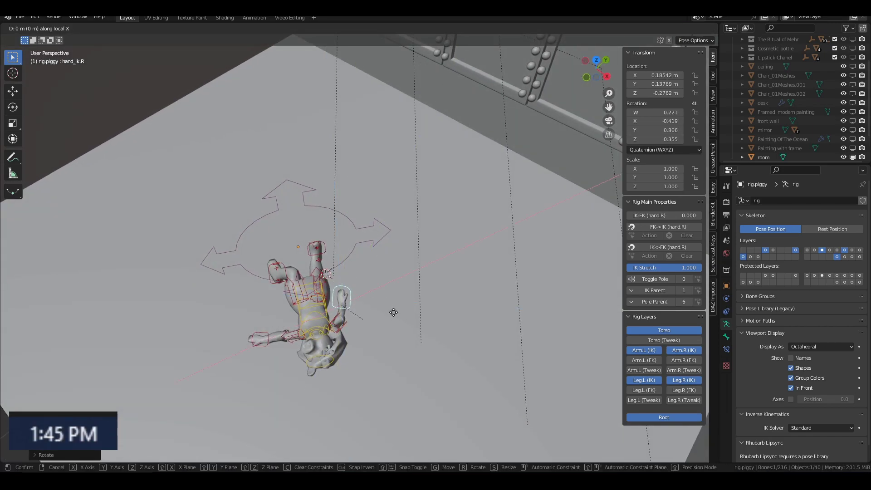
right_click(393, 312)
middle_drag(394, 312, 475, 257)
click(474, 258)
Confirm Piggy's chest rotation and return her rig to object mode
click(467, 235)
key(ctrl+Tab)
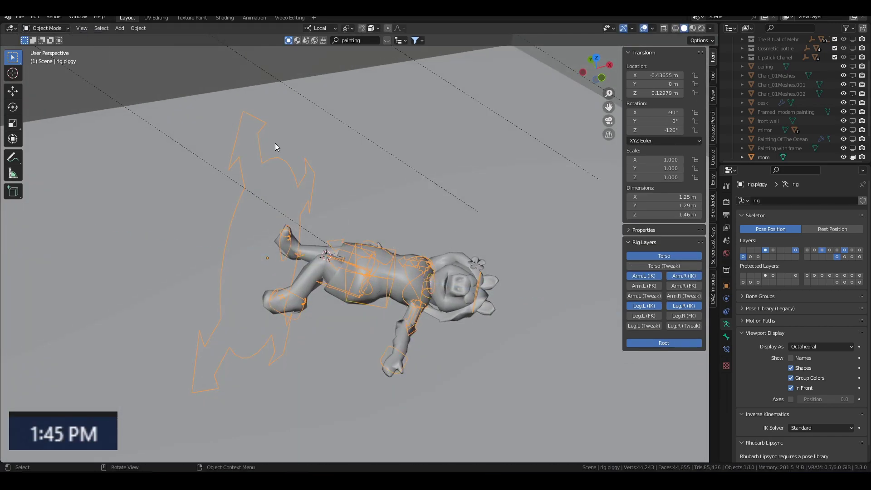
scroll(379, 203, down, 3)
scroll(766, 130, up, 5)
middle_drag(379, 203, 520, 148)
Move Kermit's rig onto Miss Piggy, undoing the unwanted pose and arm changes
key(ctrl+z)
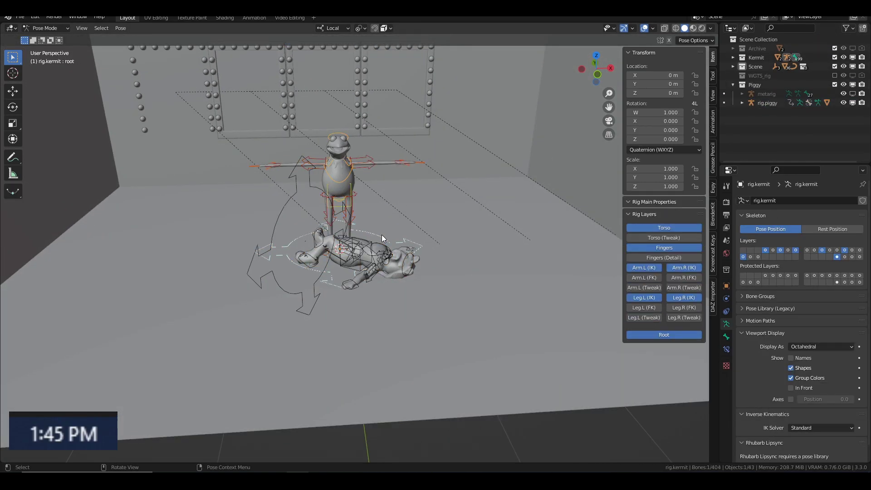
key(ctrl+z)
key(ctrl+z)
key(ctrl+z)
key(ctrl+z)
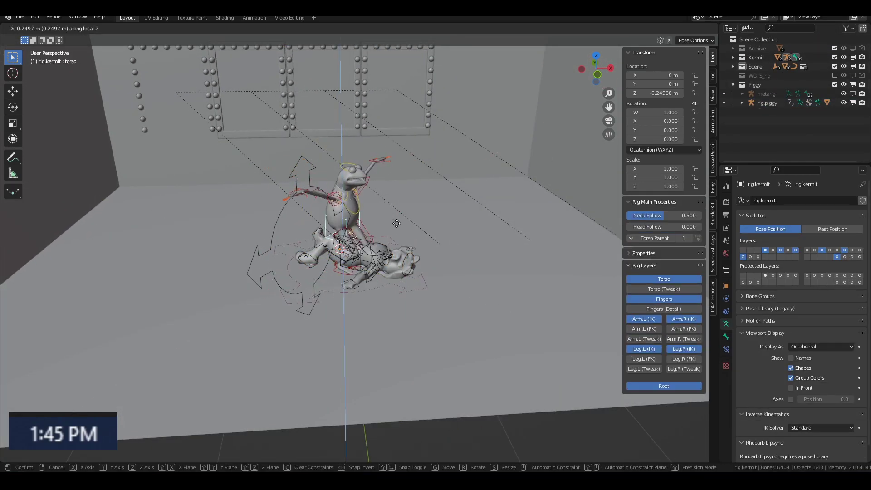
key(ctrl+z)
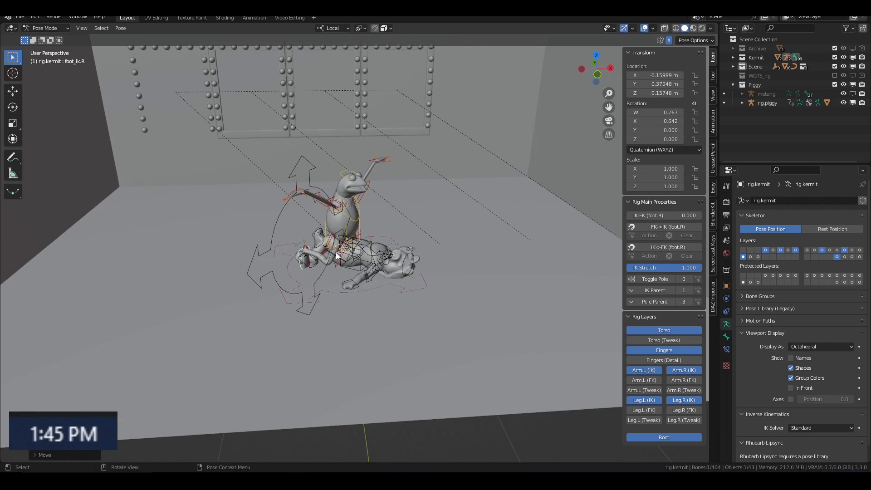
scroll(324, 268, up, 5)
key(z)
key(z)
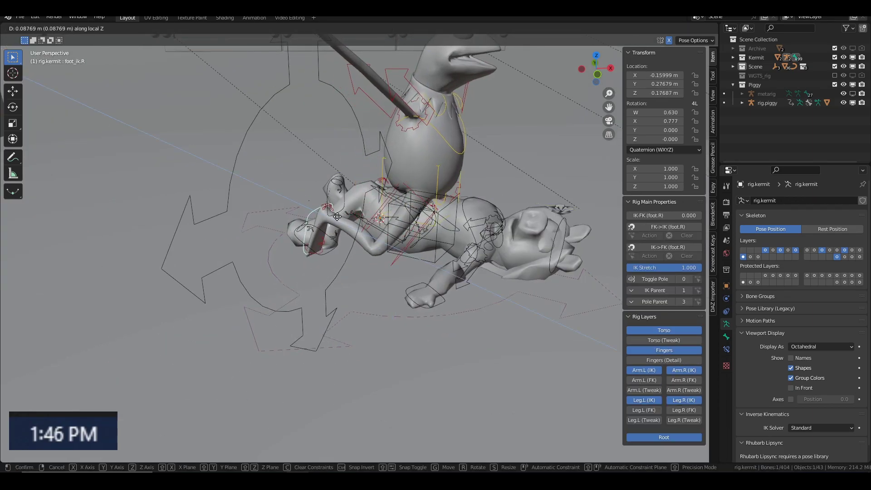
scroll(398, 222, down, 3)
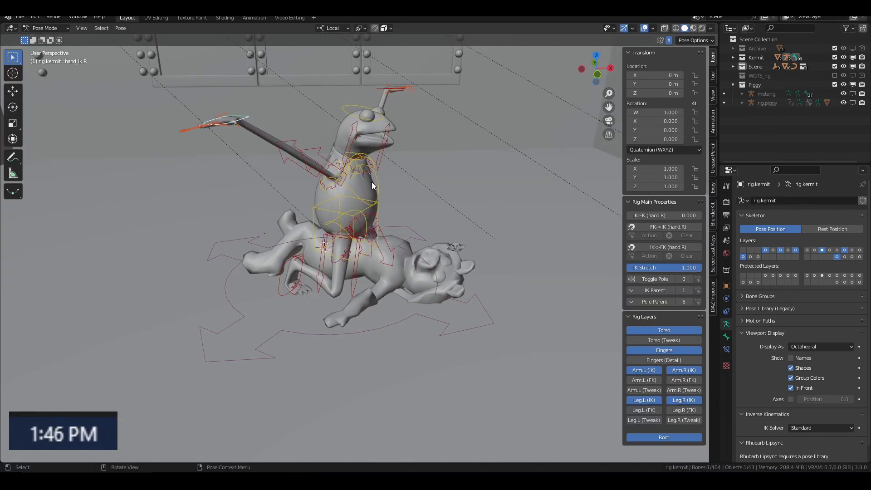
key(ctrl+z)
key(ctrl+z)
key(Escape)
key(ctrl+z)
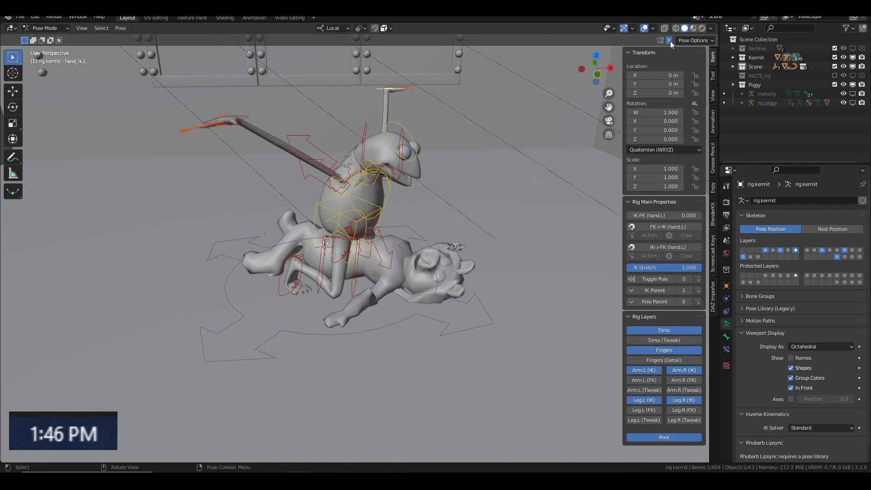
key(ctrl+z)
key(KP_7)
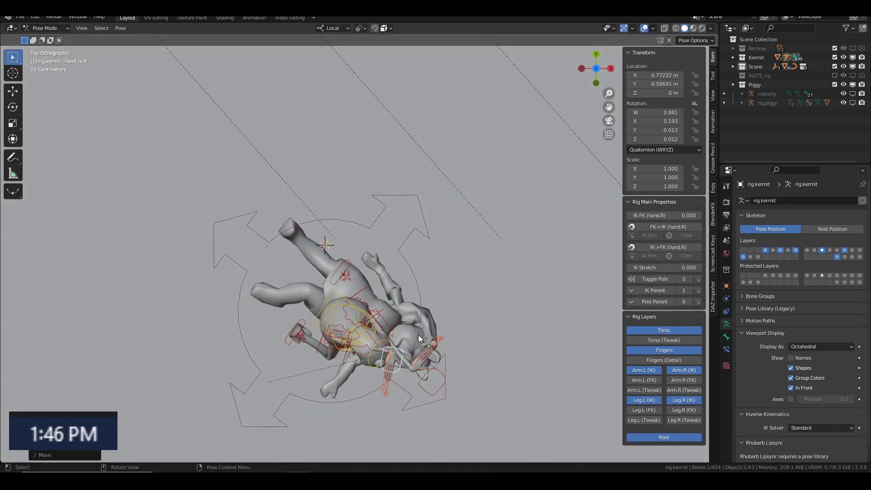
middle_drag(418, 338, 363, 181)
Raise Kermit's right shoulder and move his right hand along local Y into place
click(349, 159)
key(g)
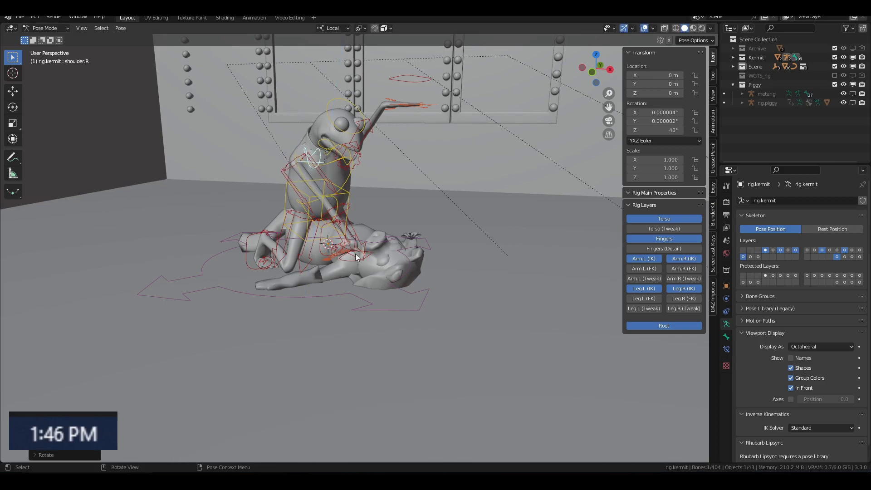
middle_drag(355, 258, 353, 299)
click(354, 302)
key(g)
key(y)
click(375, 287)
scroll(358, 297, up, 5)
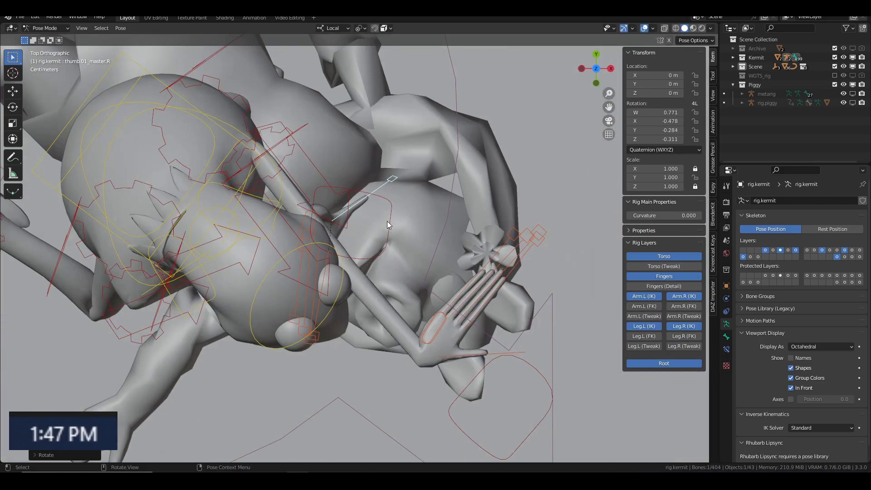
mouse_move(387, 221)
middle_down()
mouse_move(344, 204)
mouse_move(467, 195)
middle_up()
Scale the thumb controls along local Y to curl a fist, and rotate the left hand
click(327, 254)
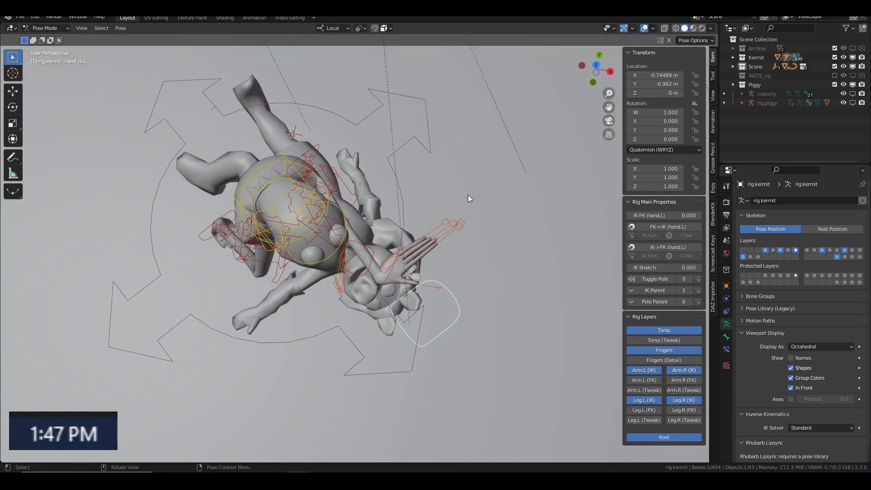
click(454, 225)
key(s)
key(y)
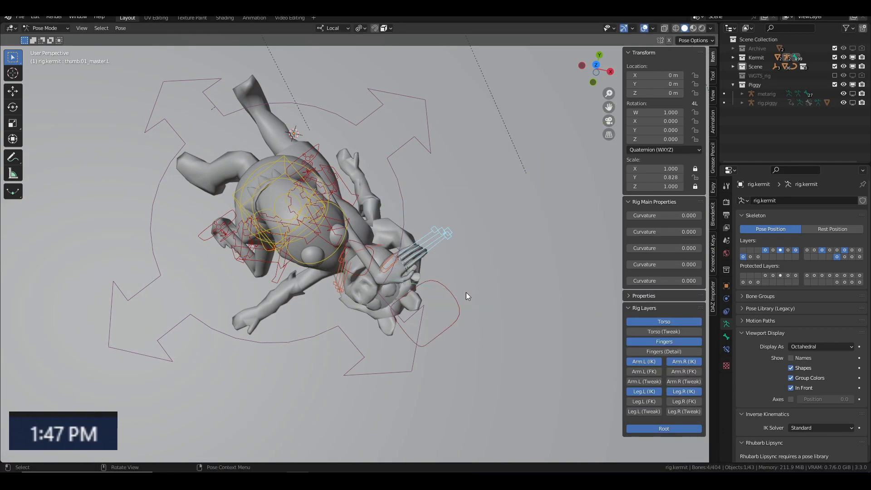
key(Escape)
click(429, 281)
key(KP_7)
key(r)
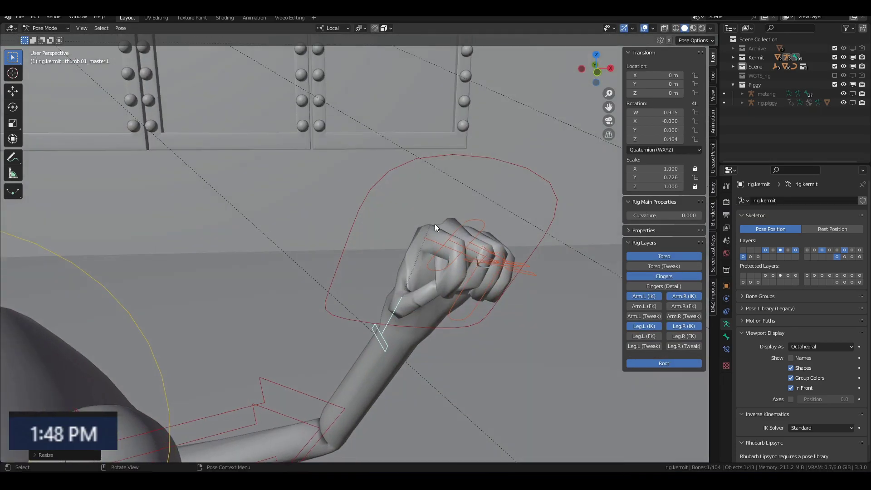
Import hammer.glb as a glTF model and select the hammer object
click(20, 17)
click(153, 247)
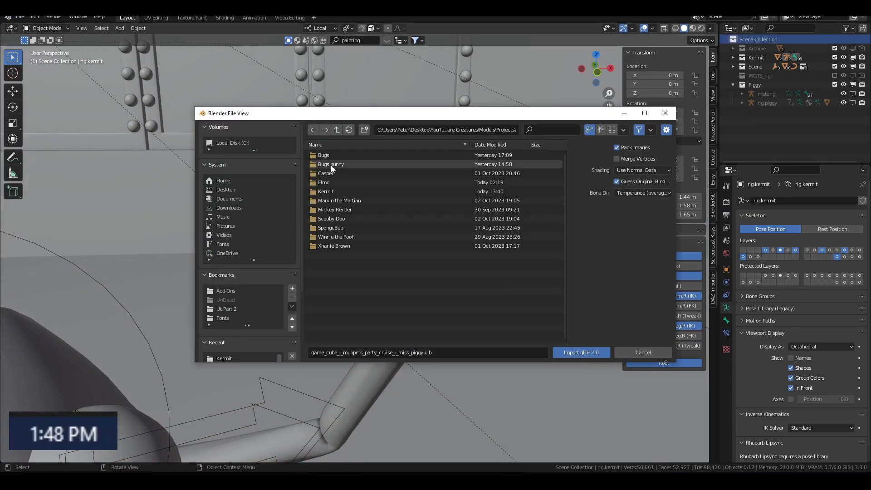
click(583, 352)
scroll(386, 207, down, 8)
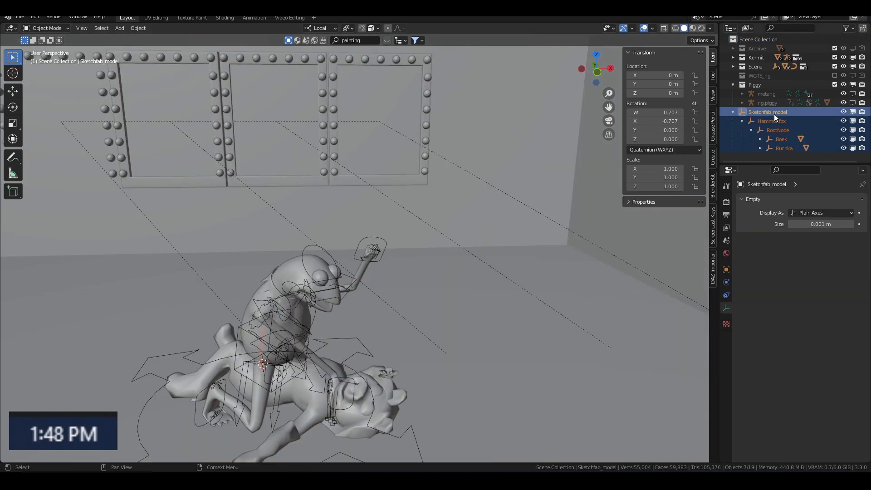
click(260, 297)
text(hammer)
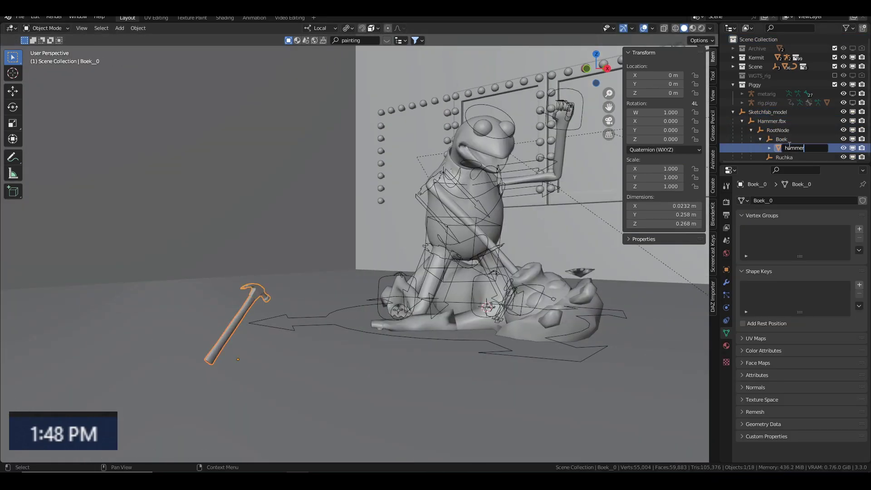
right_click(765, 125)
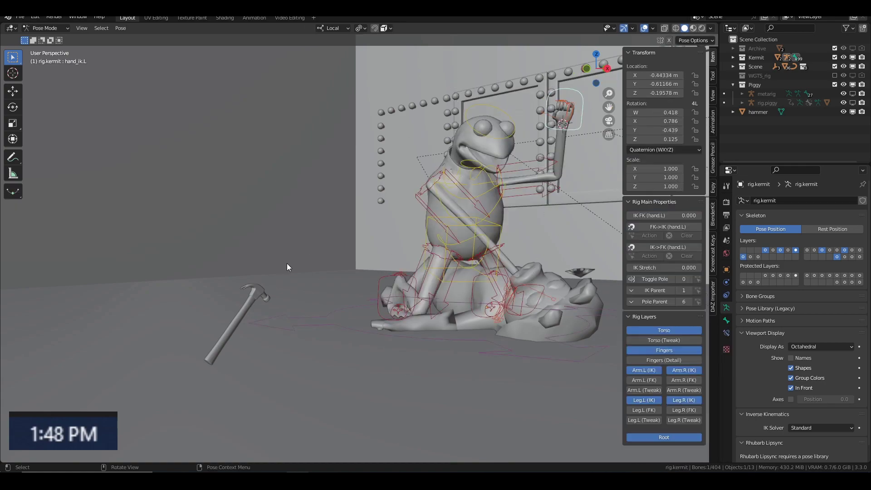
click(260, 315)
Snap the hammer to the cursor at Kermit's fist and rotate it toward his hand
click(666, 116)
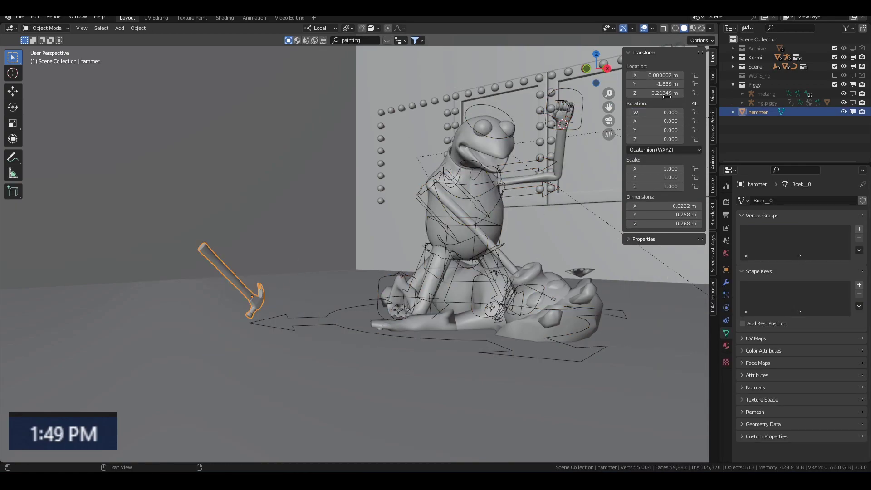
key(shift+s)
key(KP_7)
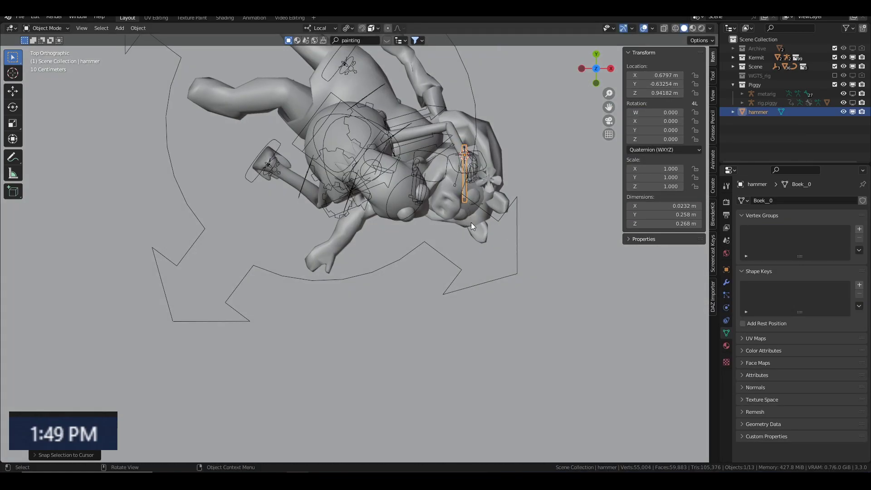
middle_drag(472, 219, 657, 151)
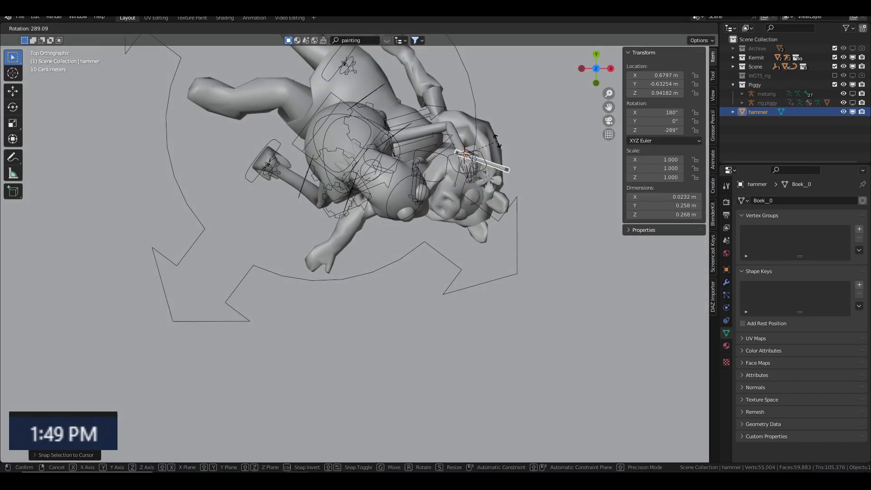
key(KP_1)
key(r)
click(519, 202)
click(531, 193)
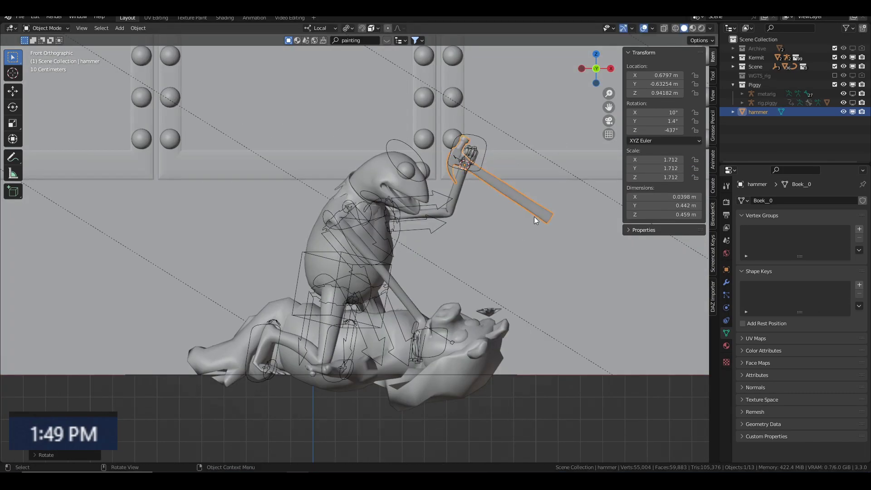
Scale the hammer to fit the hand, apply its rotation and scale, and rotate it around local X
scroll(476, 159, up, 5)
key(s)
middle_drag(459, 211, 391, 233)
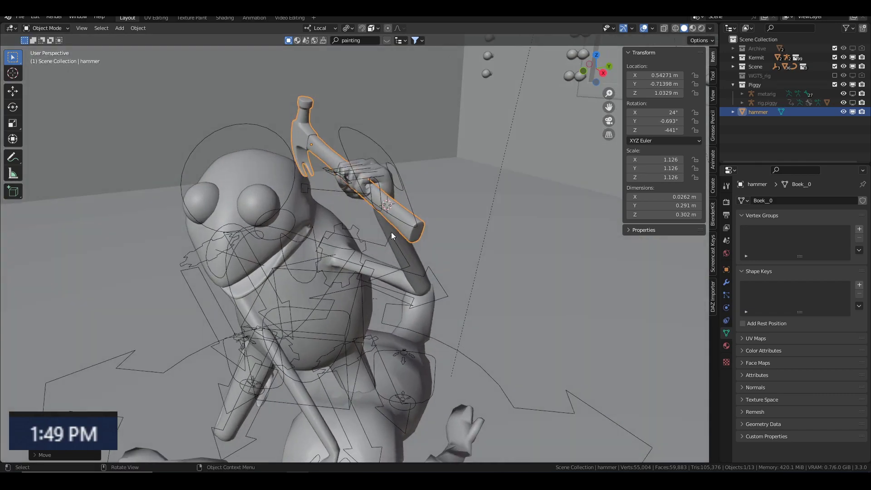
key(ctrl+a)
click(423, 216)
right_click(424, 219)
click(467, 225)
key(r)
key(x)
key(x)
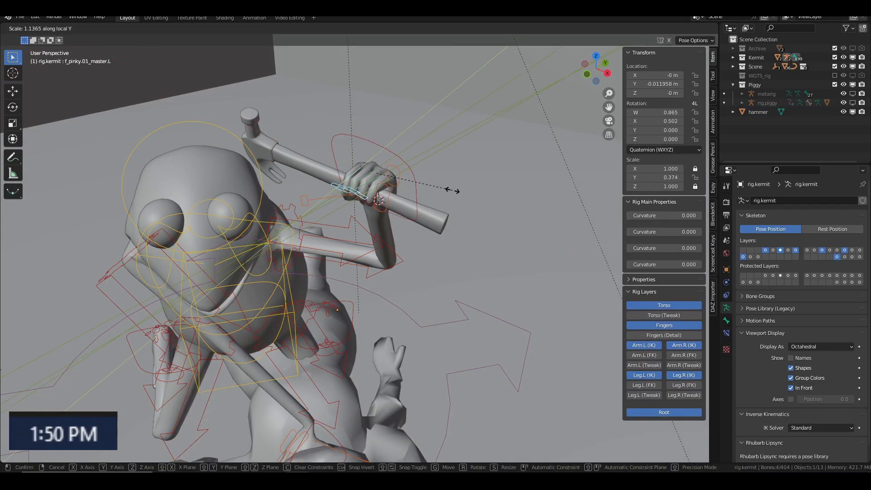
key(period)
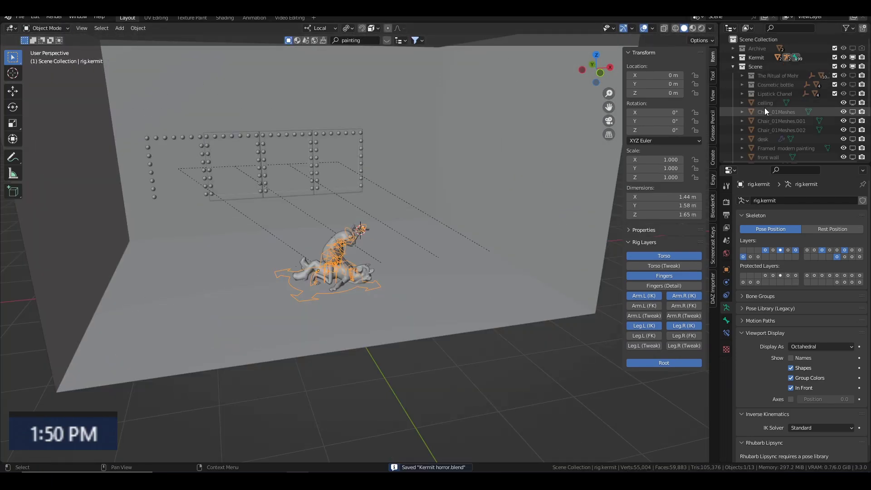
Add a loop cut to the room's front wall and return to object mode
scroll(767, 109, down, 4)
click(783, 86)
middle_drag(236, 181, 275, 189)
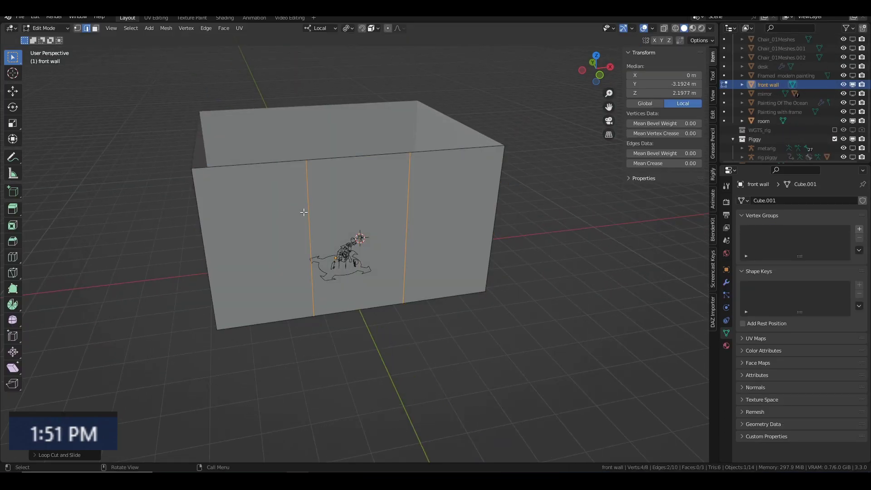
key(Escape)
scroll(413, 298, up, 5)
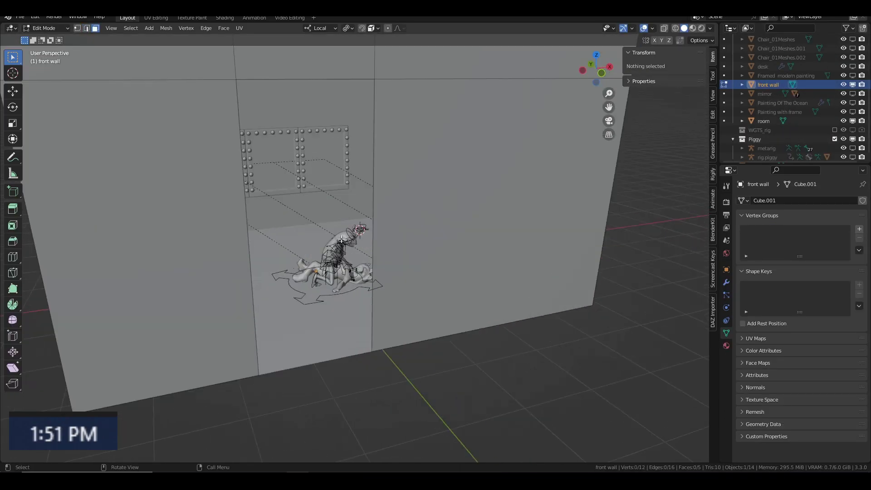
scroll(413, 297, down, 3)
scroll(413, 297, down, 5)
scroll(412, 297, up, 8)
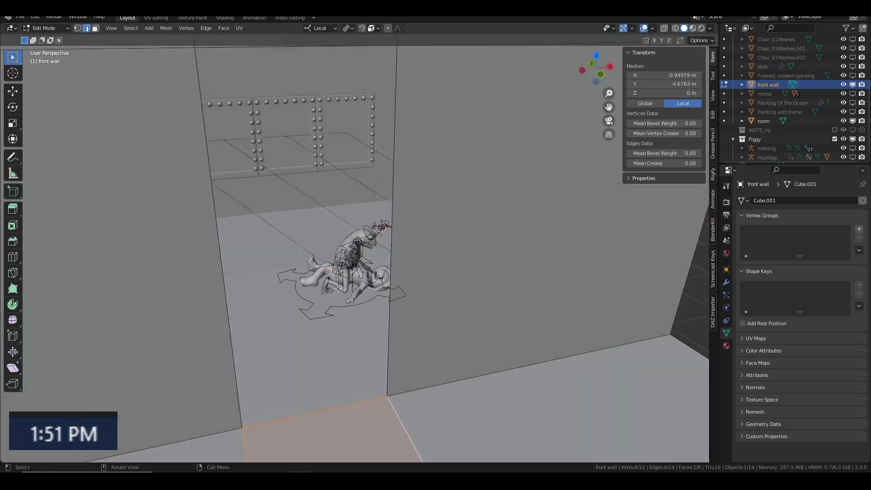
key(Tab)
Add a camera aligned to the current view and move it into a new Studio collection
key(shift+a)
click(179, 248)
key(ctrl+alt+KP_0)
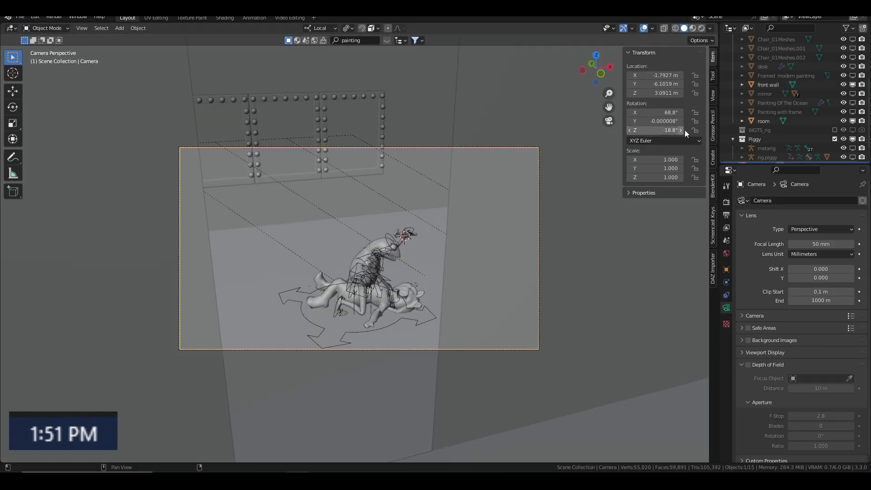
key(n)
key(m)
click(409, 219)
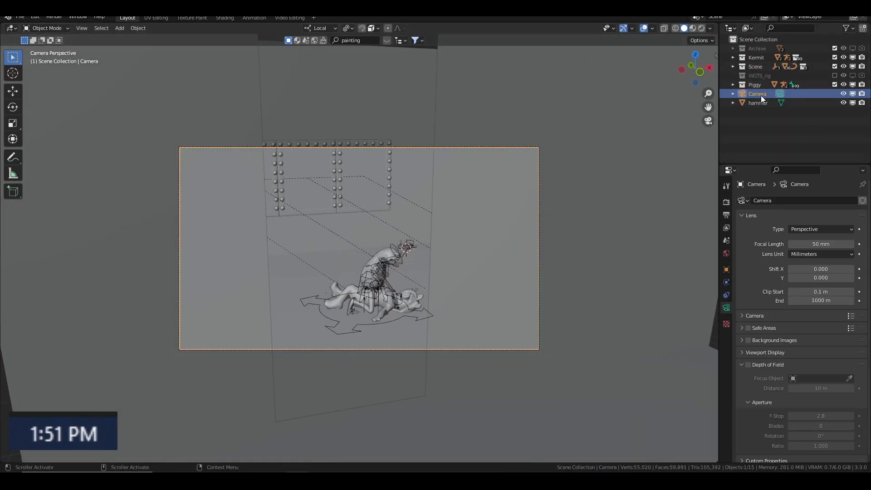
text(Studio)
key(Return)
Duplicate the area light sideways along X, then create a new collection under Scene
key(KP_7)
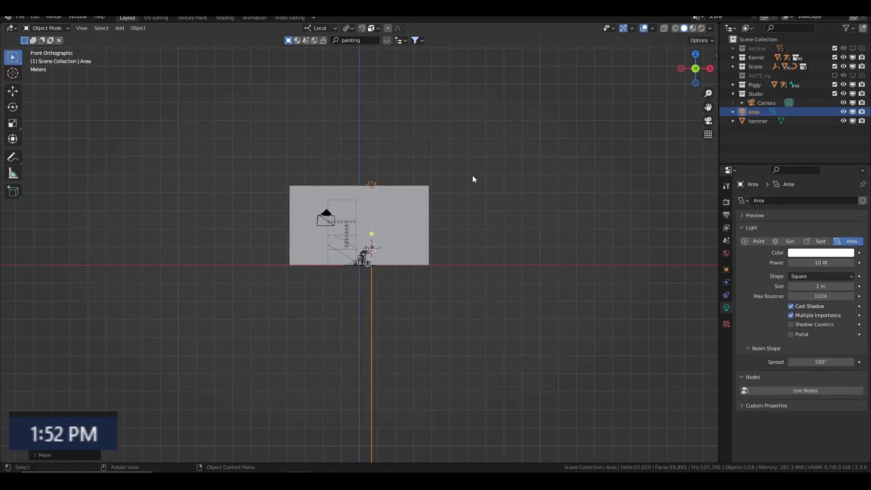
key(shift+d)
key(x)
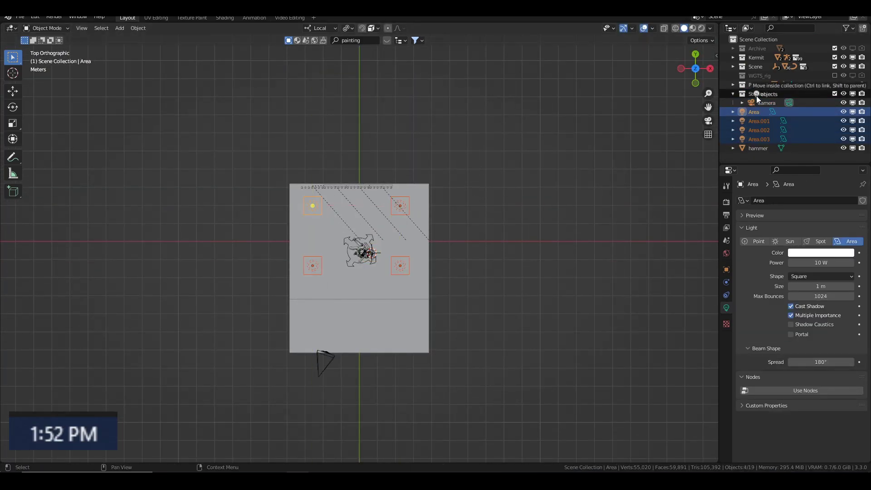
right_click(786, 75)
click(712, 35)
double_click(777, 103)
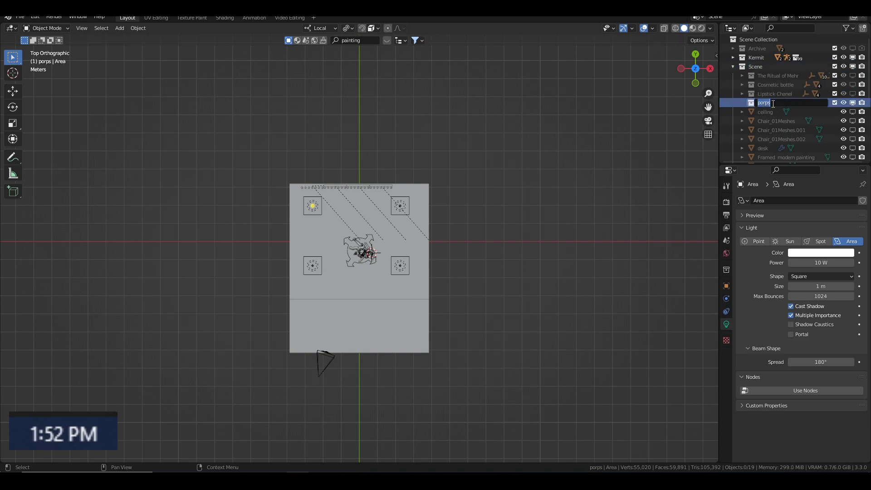
Name the collection 'props' and move the bottles, chairs, paintings and mirrors into it
text(props)
key(Return)
right_click(769, 76)
drag(770, 75, 772, 79)
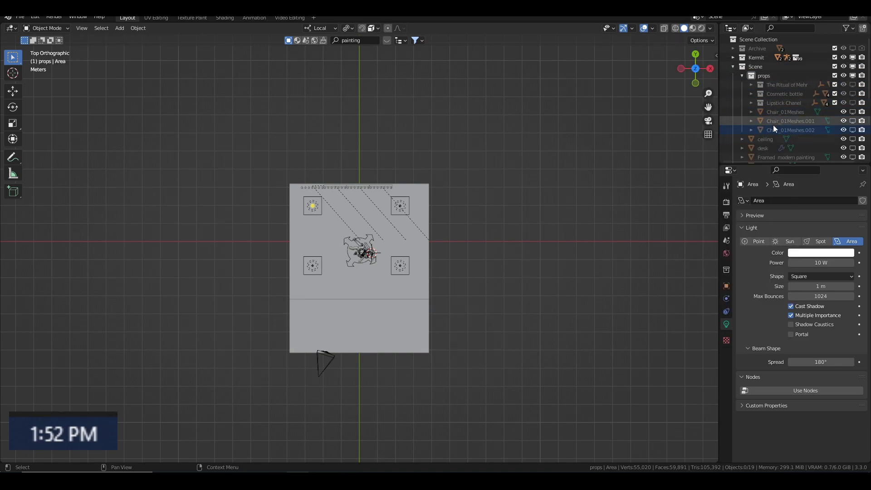
drag(773, 124, 766, 77)
drag(779, 130, 773, 114)
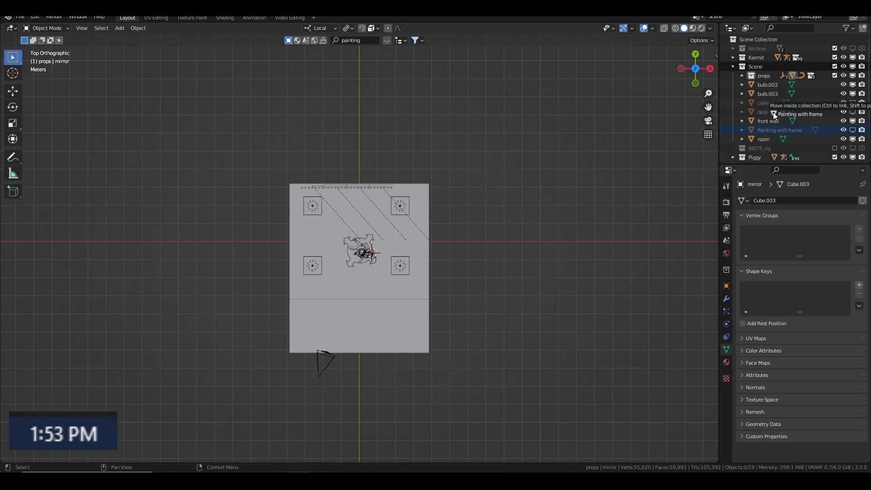
Hide the ceiling, preview the rendered camera view, and lower the four area lights to 5 W
click(852, 87)
key(KP_0)
click(701, 28)
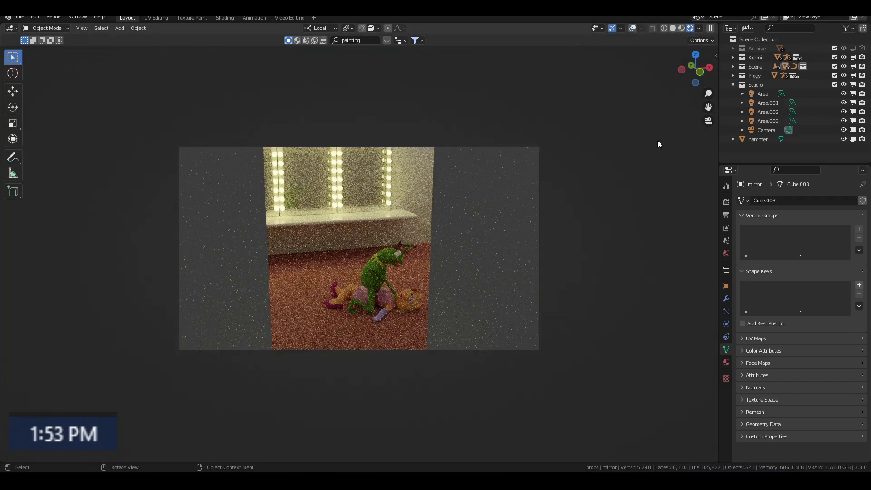
middle_drag(530, 209, 541, 211)
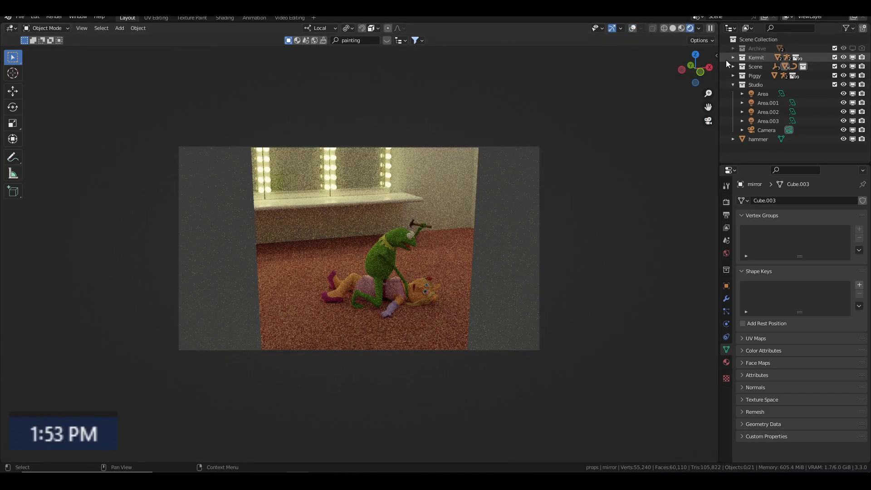
click(762, 93)
shift+click(767, 121)
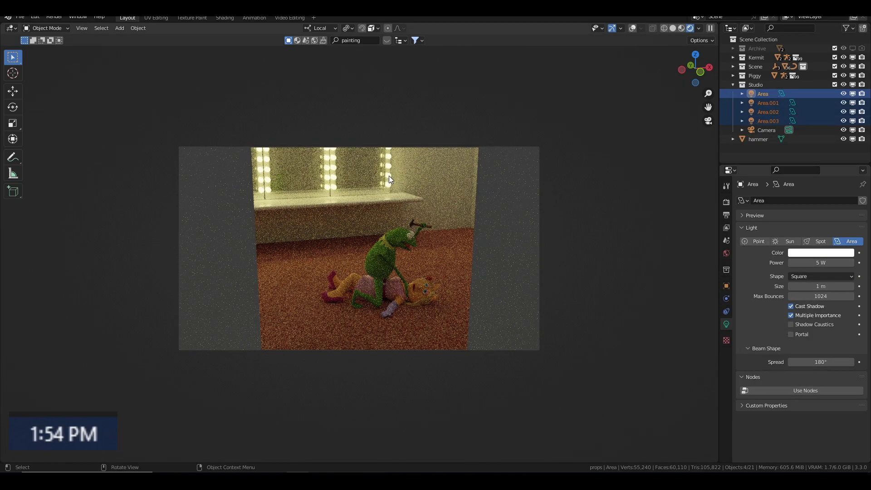
click(630, 28)
click(527, 189)
key(KP_0)
Give the front wall a Solidify modifier with -0.07 m thickness
click(733, 85)
click(726, 186)
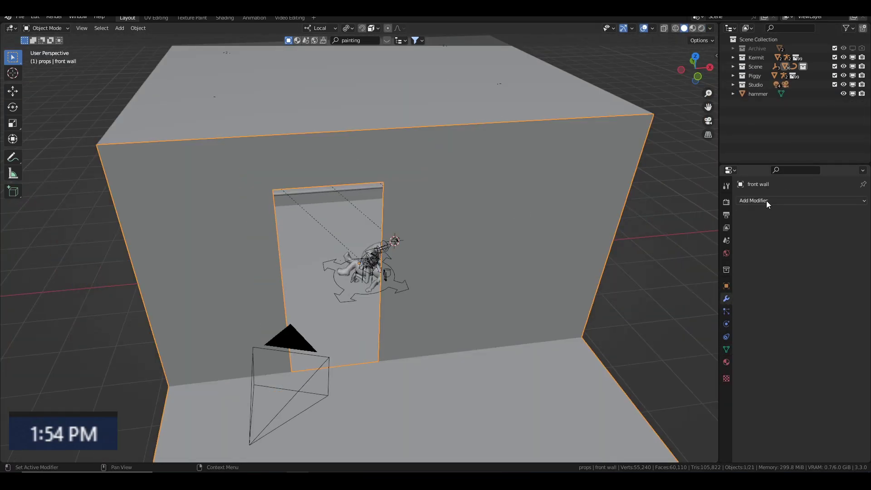
click(766, 200)
click(358, 40)
click(766, 201)
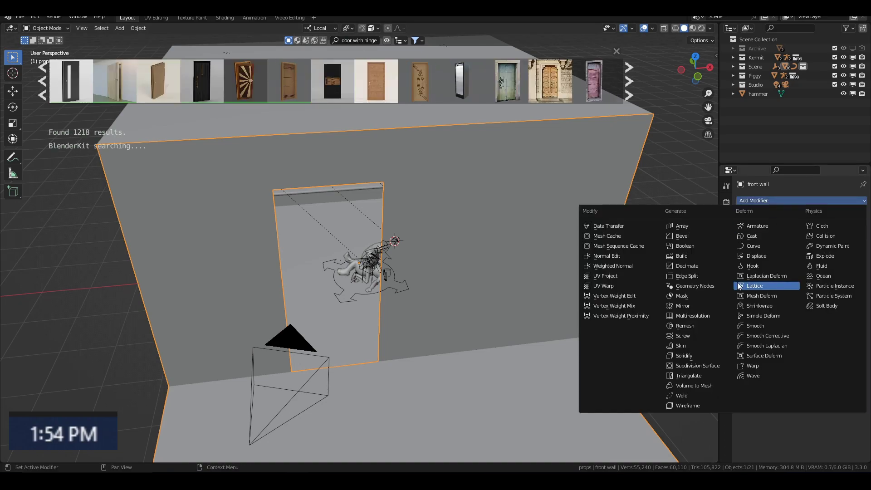
click(632, 354)
Drop a black BlenderKit door onto the front wall and slide it into the doorway
drag(790, 240, 549, 244)
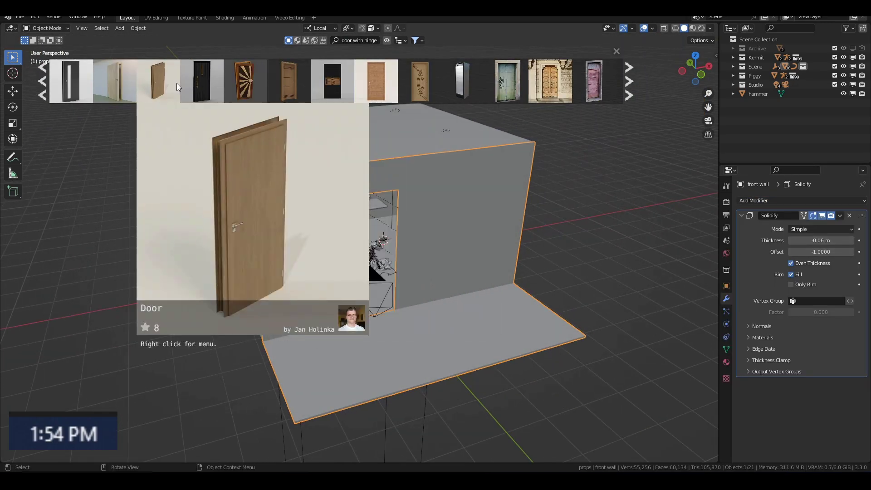
drag(115, 80, 381, 242)
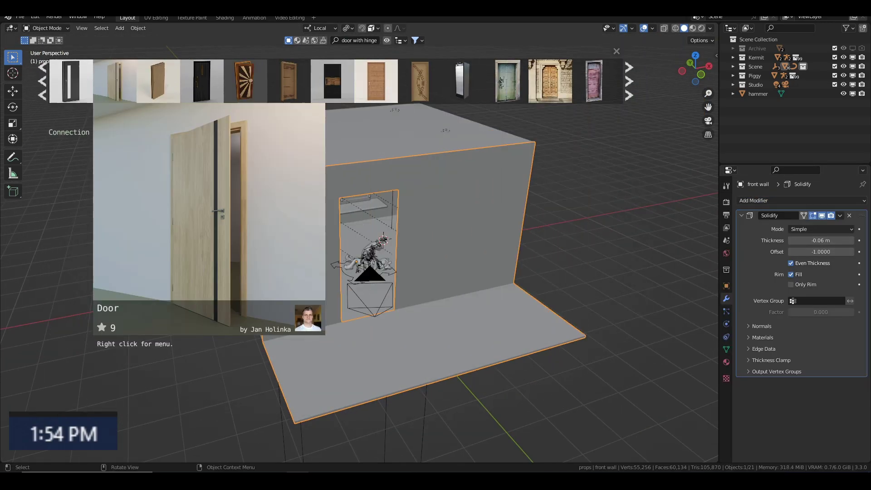
key(KP_Decimal)
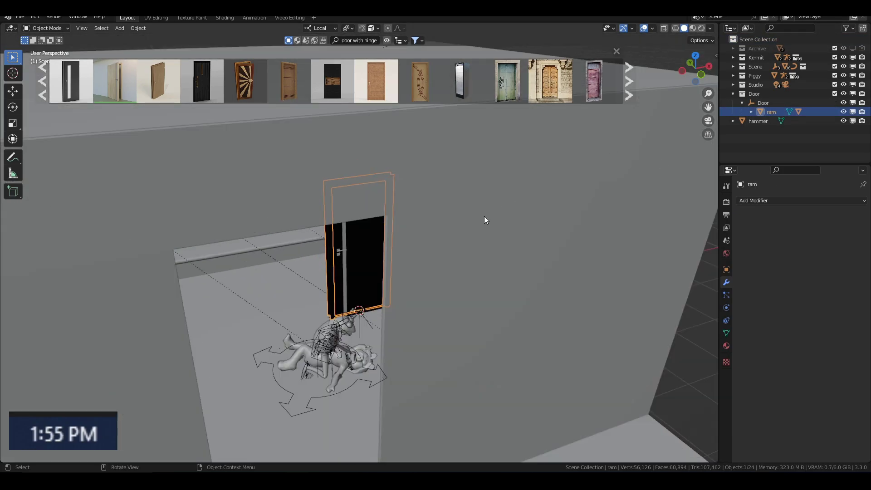
key(KP_7)
key(g)
key(y)
middle_drag(393, 267, 341, 217)
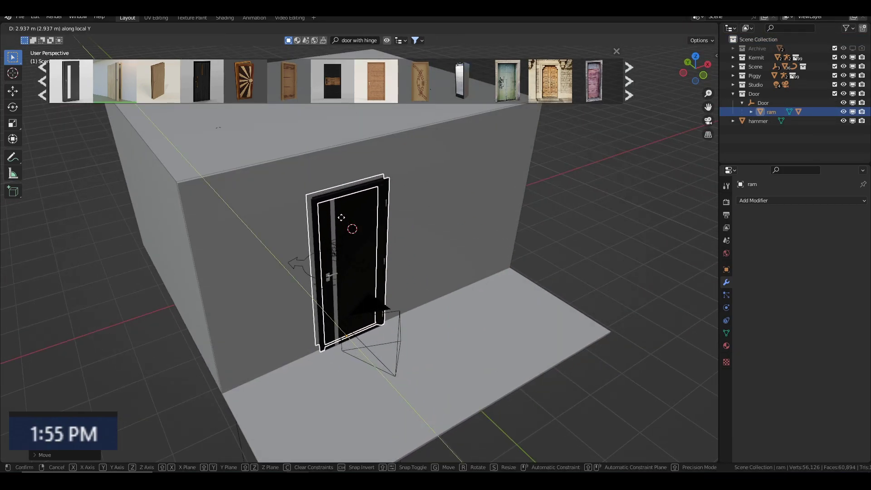
click(341, 217)
Select the door and turn on X-ray to check its fit in the wall
click(480, 195)
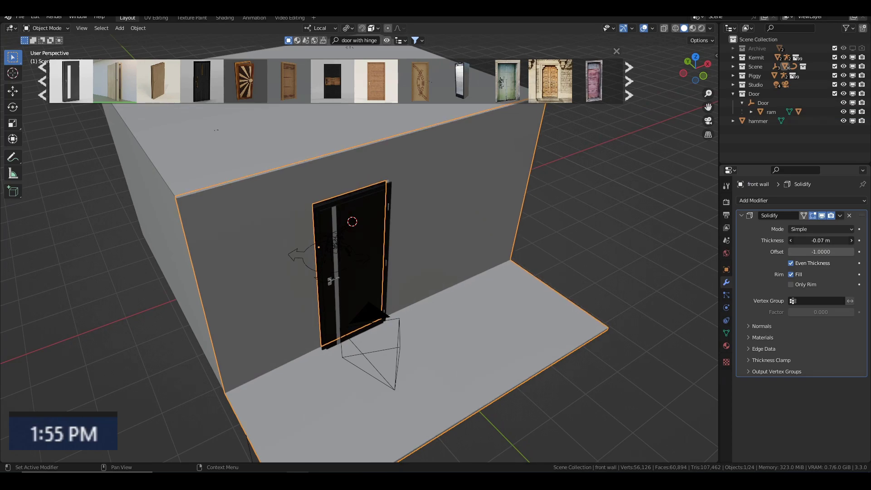
click(325, 290)
mouse_move(325, 290)
middle_down()
mouse_move(402, 303)
mouse_move(440, 285)
middle_up()
key(alt+z)
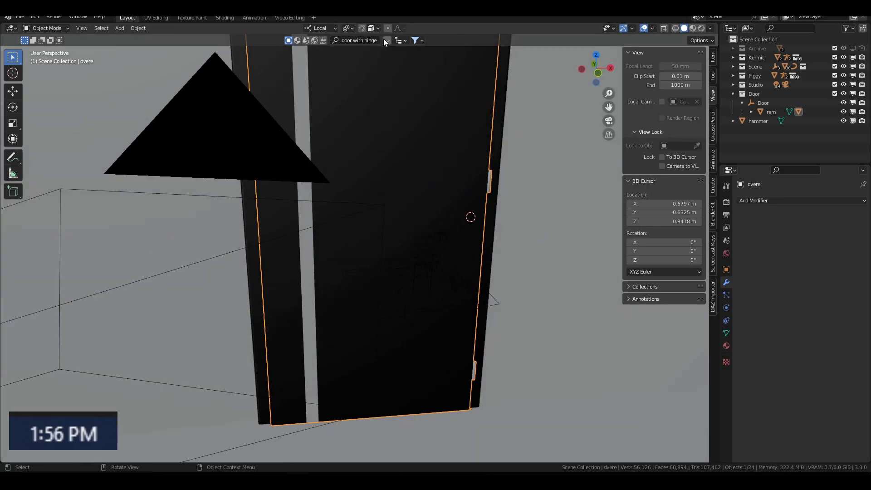
Search assets for stars, then add a plane at the world origin in top view
click(384, 42)
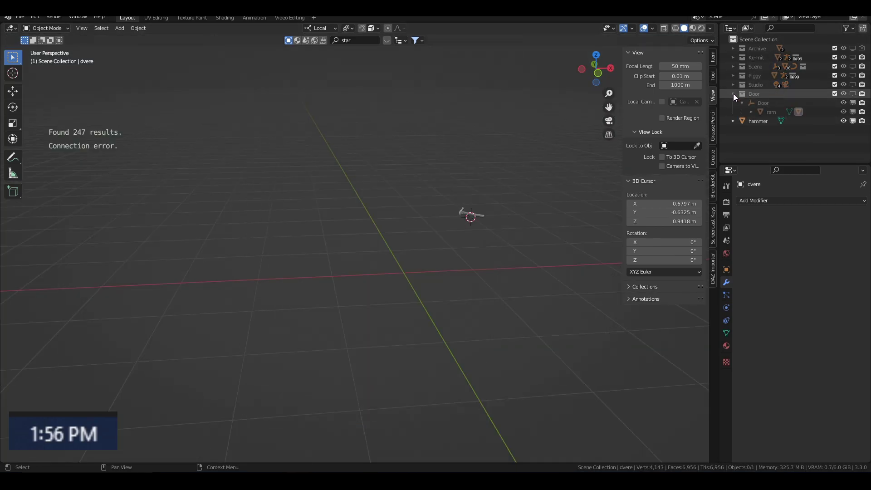
key(KP_7)
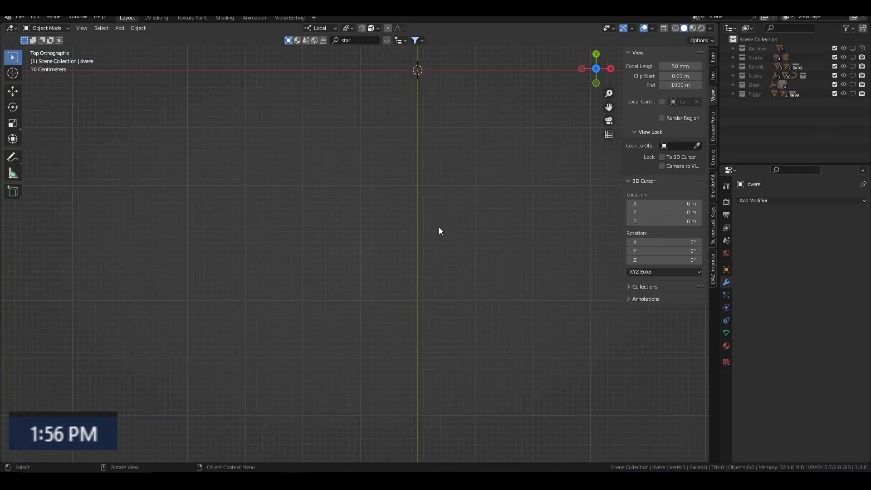
key(shift+c)
key(shift+a)
click(391, 207)
Cut the plane down to half and add a Mirror modifier to it
key(Tab)
right_click(305, 217)
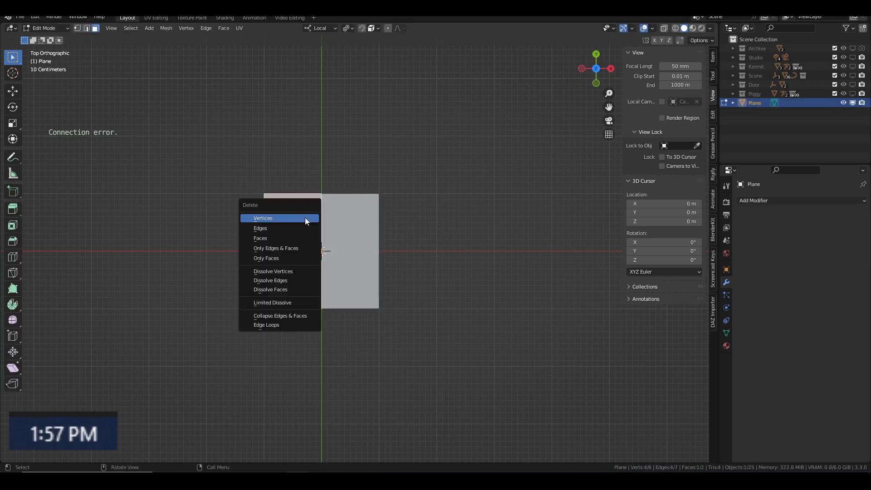
click(379, 308)
key(g)
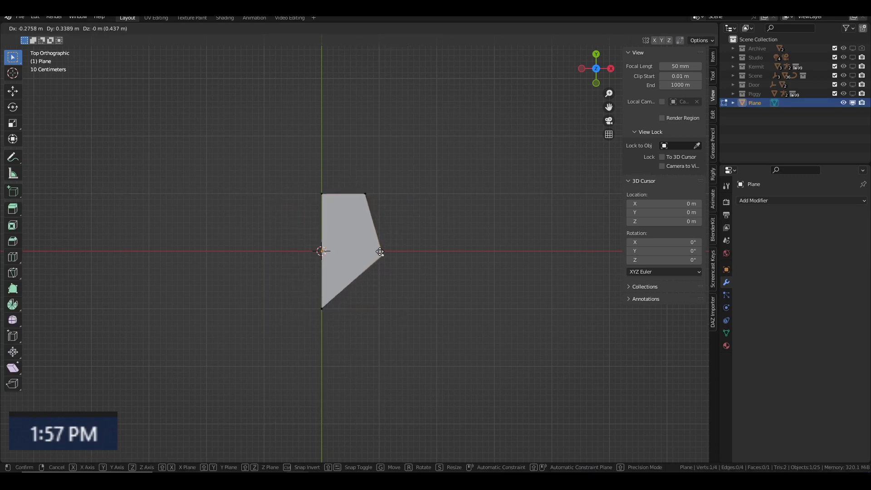
click(771, 200)
click(728, 309)
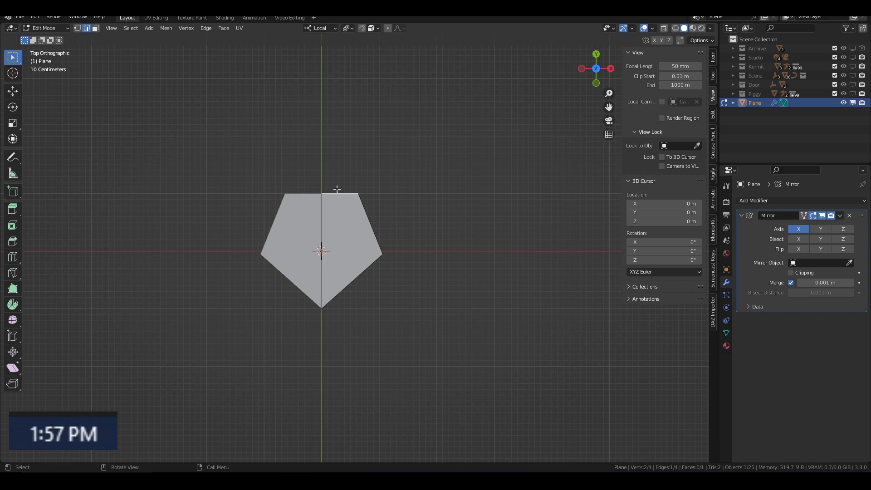
Move and add vertices to pull out the mirrored star's points
mouse_move(340, 152)
middle_down()
mouse_move(374, 265)
mouse_move(362, 254)
middle_up()
key(g)
click(442, 258)
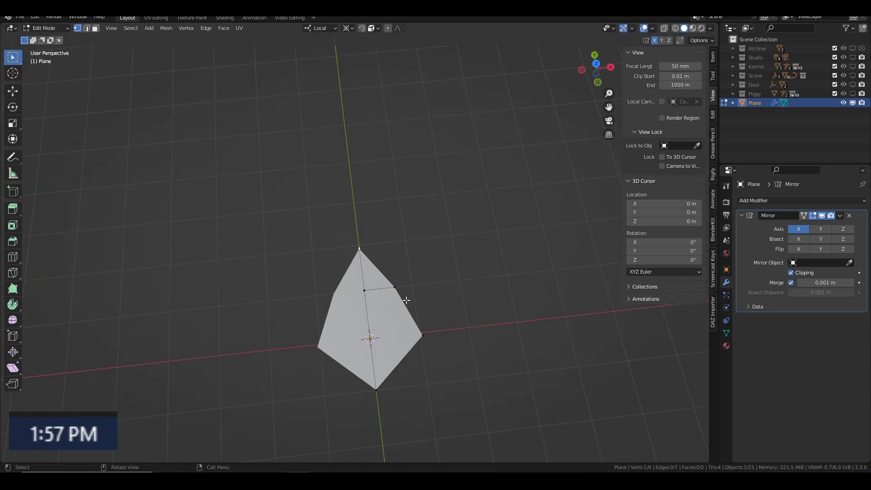
shift+click(360, 249)
click(358, 243)
key(KP_7)
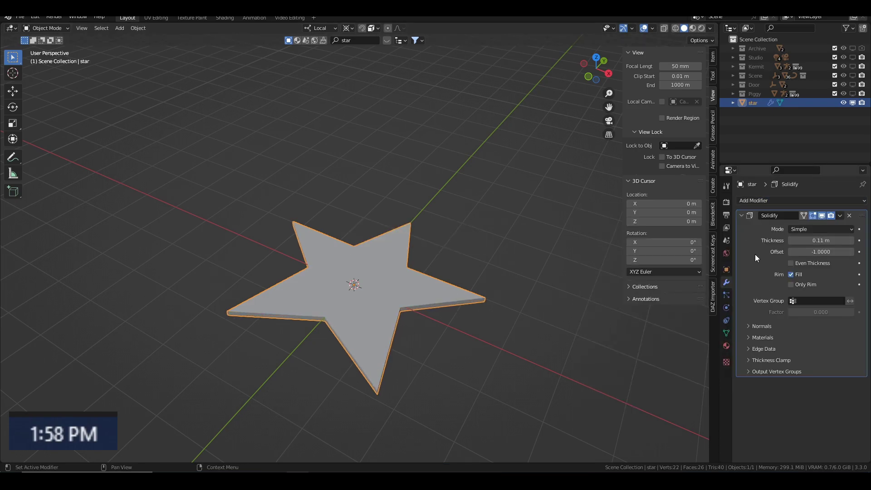
Apply the star's thickness and add a text object reading Miss Piggy
key(ctrl+a)
middle_drag(474, 284, 426, 288)
key(shift+a)
click(425, 289)
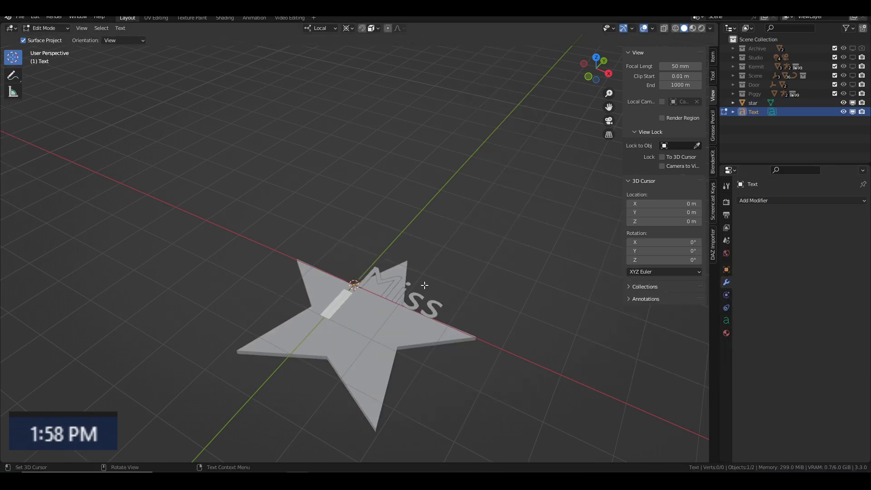
click(728, 317)
Try The Night Creatures font, then set the text to Waltograph Regular
click(751, 307)
click(849, 320)
scroll(497, 235, down, 5)
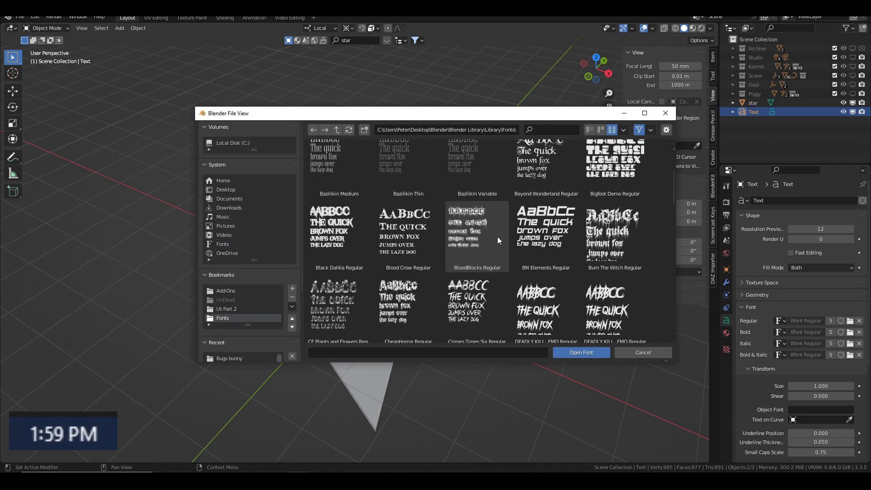
scroll(497, 236, down, 5)
click(570, 329)
scroll(570, 329, down, 2)
click(581, 353)
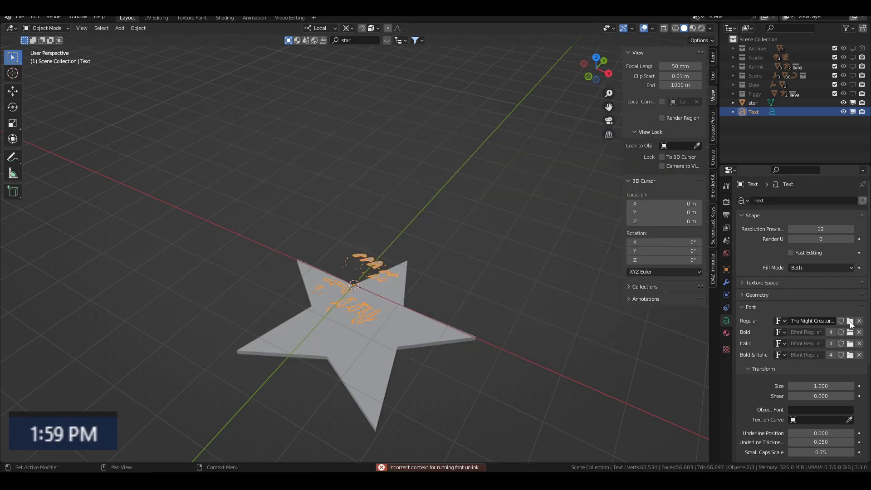
click(850, 321)
scroll(421, 303, up, 5)
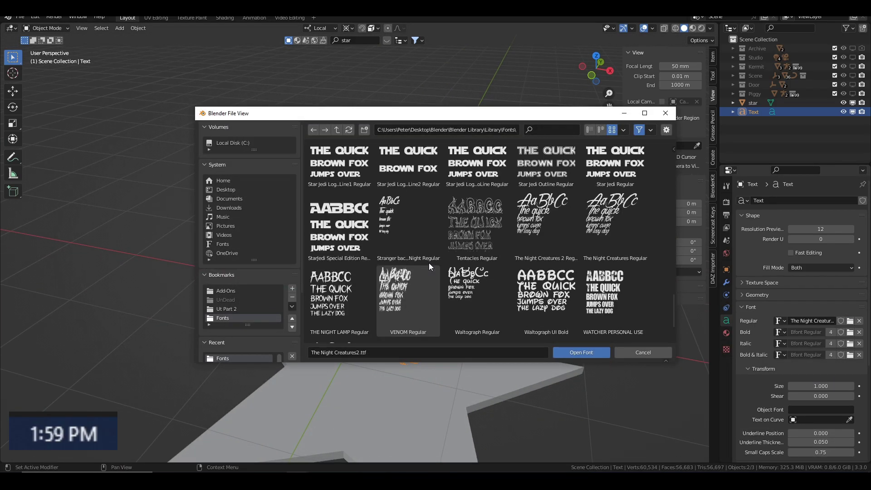
scroll(498, 254, down, 1)
double_click(475, 261)
Extrude the text 0.05 m and give it a pink material named piggy text
click(757, 294)
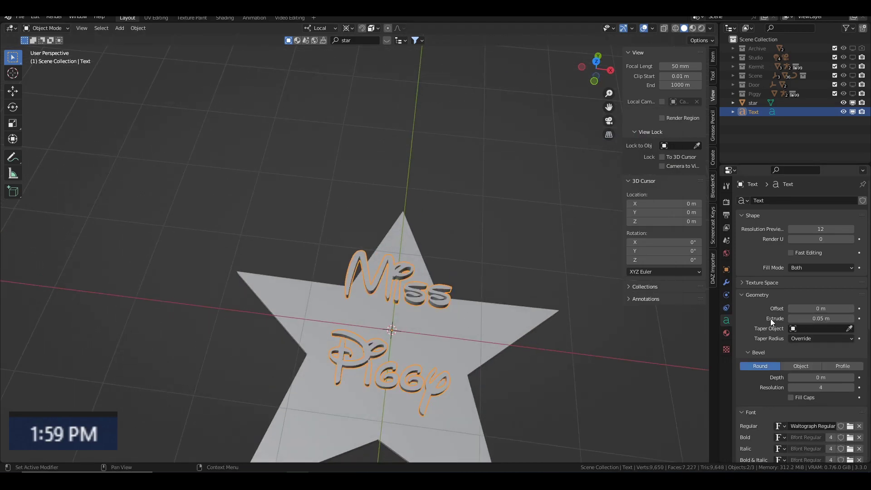
click(726, 333)
key(Return)
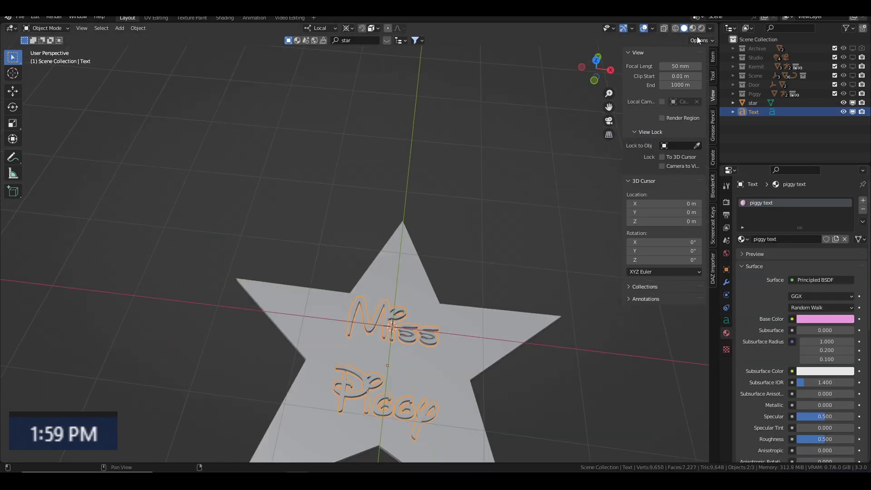
click(692, 28)
Add a pale cream stop to the star's ColorRamp and raise noise detail to 9.4
click(824, 319)
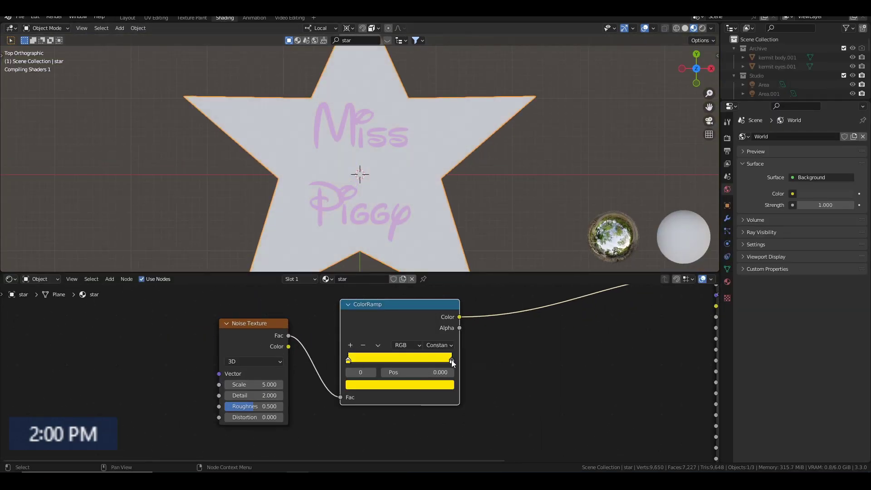
click(350, 345)
click(390, 385)
click(389, 292)
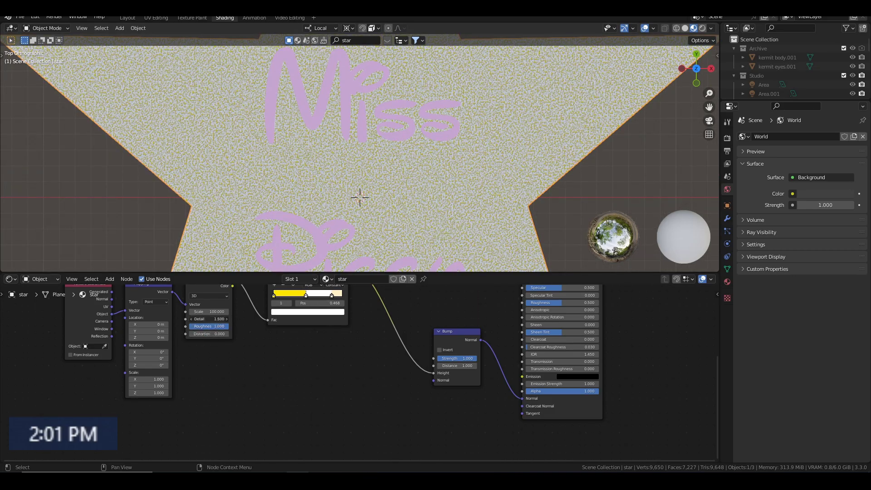
drag(209, 319, 224, 319)
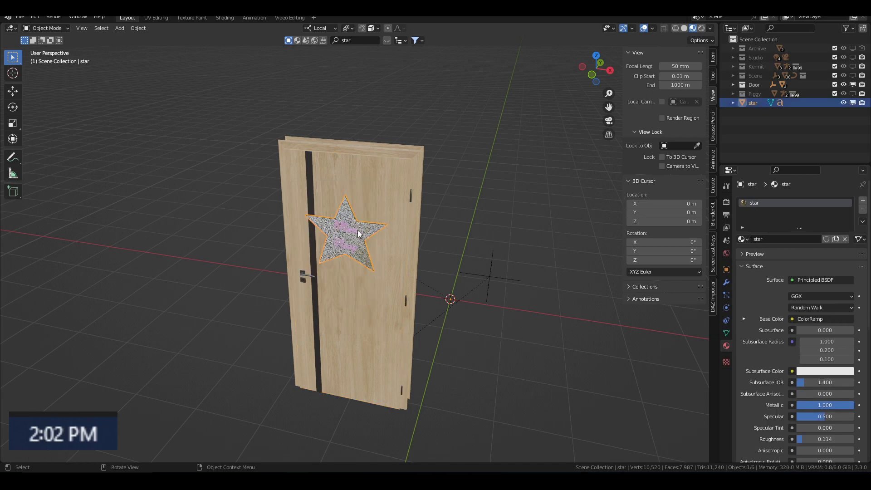
Swing the door open 90° around the Z axis
click(371, 213)
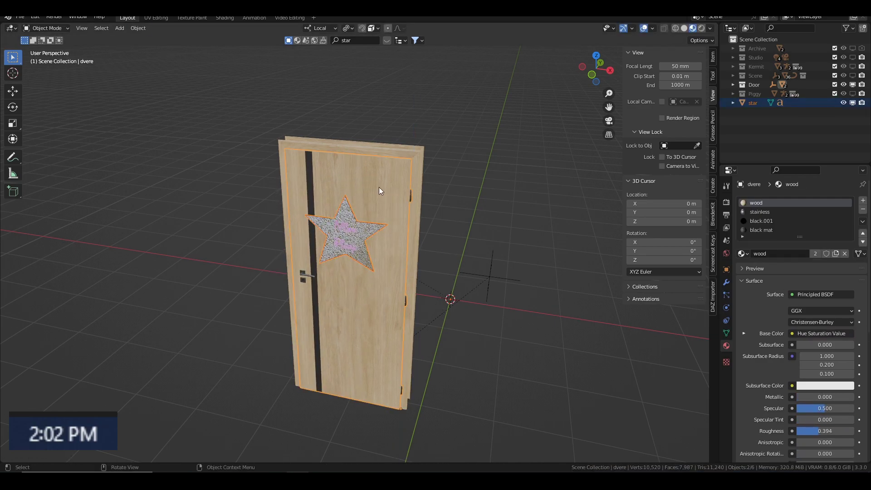
key(r)
key(z)
key(9)
key(0)
key(Return)
Check the camera view and reframe the shot through the doorway
key(KP_0)
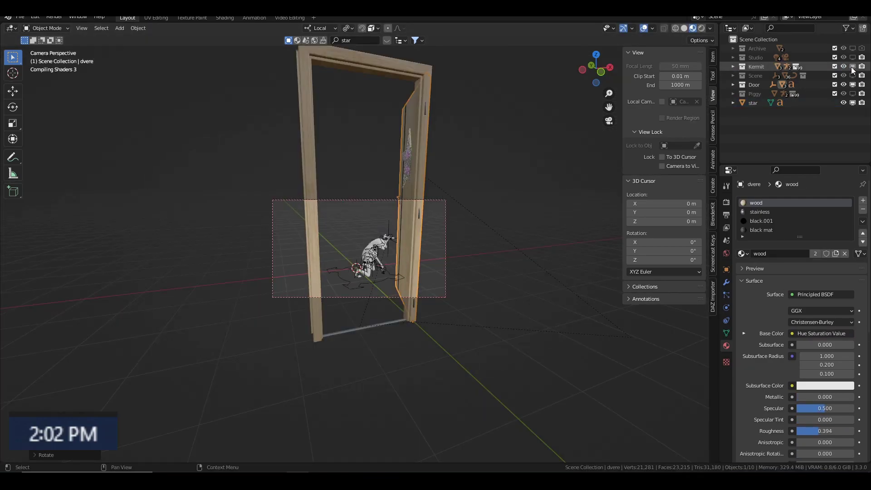
drag(852, 67, 852, 76)
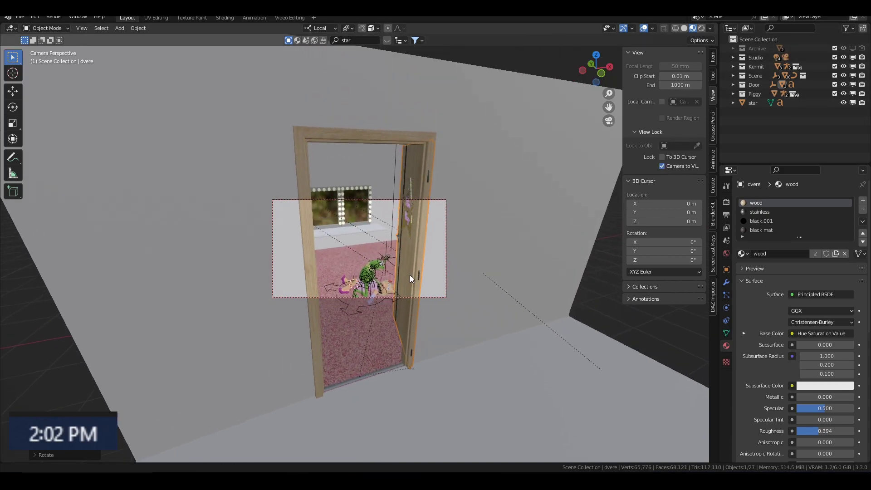
middle_drag(410, 275, 404, 280)
click(662, 166)
click(393, 222)
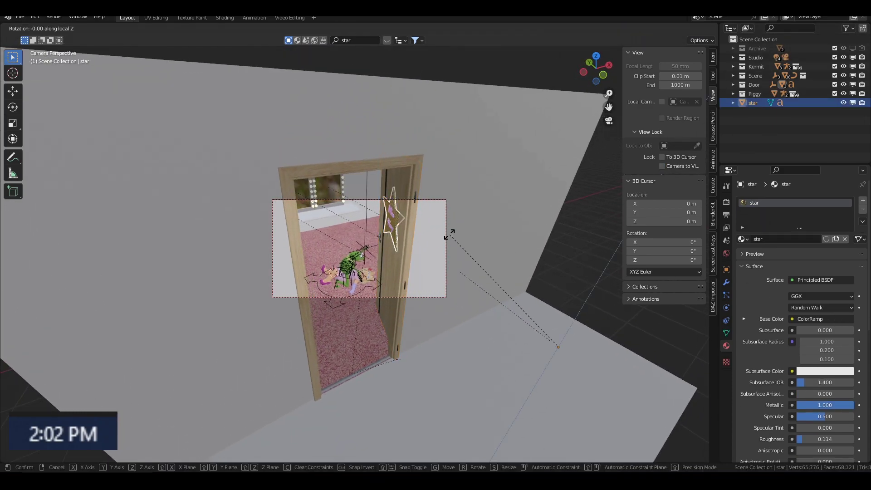
right_click(395, 221)
Hide the Studio and Door collections and save Kermit horror.blend
key(Escape)
key(KP_Decimal)
mouse_move(386, 228)
middle_down()
mouse_move(516, 254)
mouse_move(447, 191)
mouse_move(358, 361)
middle_up()
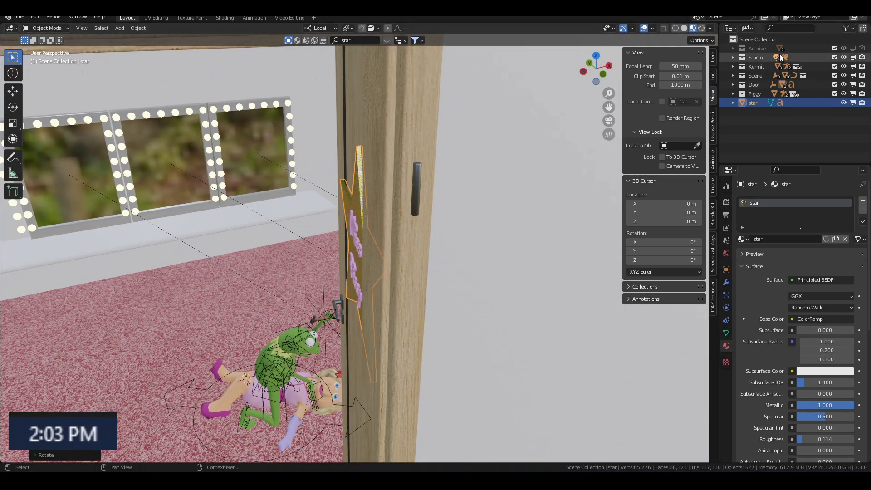
key(h)
key(h)
key(h)
key(ctrl+s)
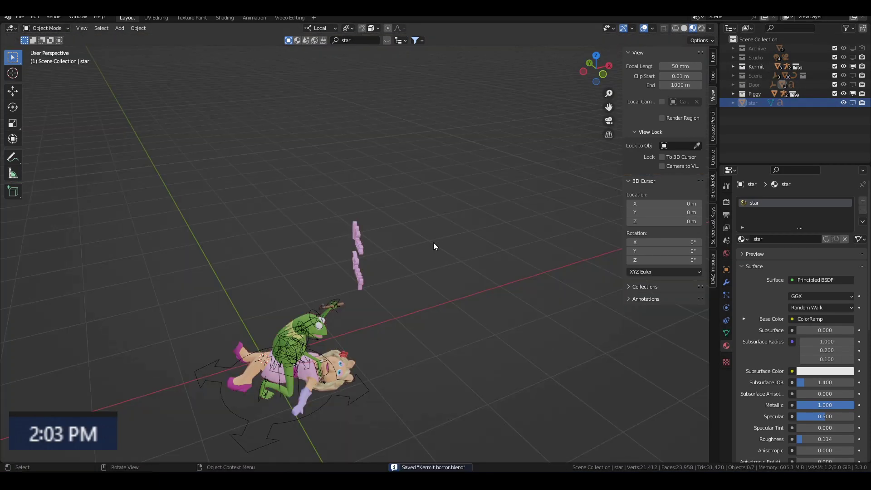
Add a plane beneath the characters with a new, renamed material
key(shift+a)
click(439, 202)
key(KP_7)
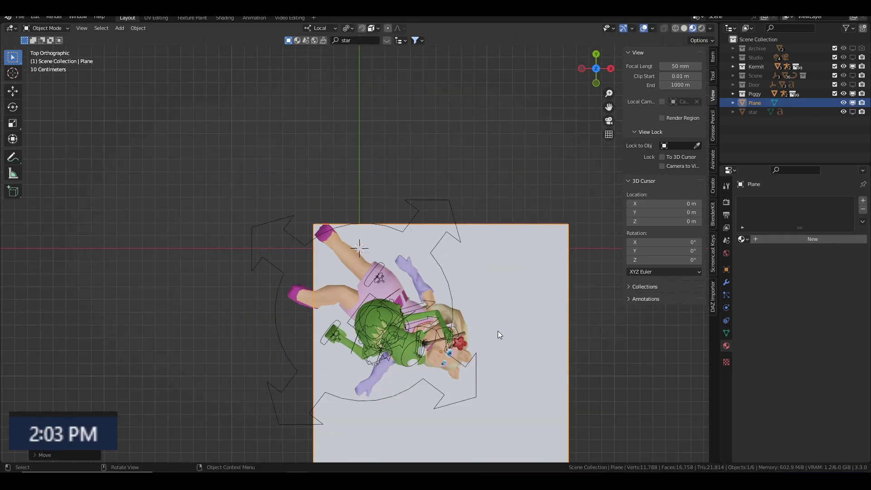
key(g)
click(471, 281)
click(811, 239)
double_click(764, 202)
Build a spherical gradient through a colour ramp into a mix shader for the plane
click(224, 18)
key(shift+a)
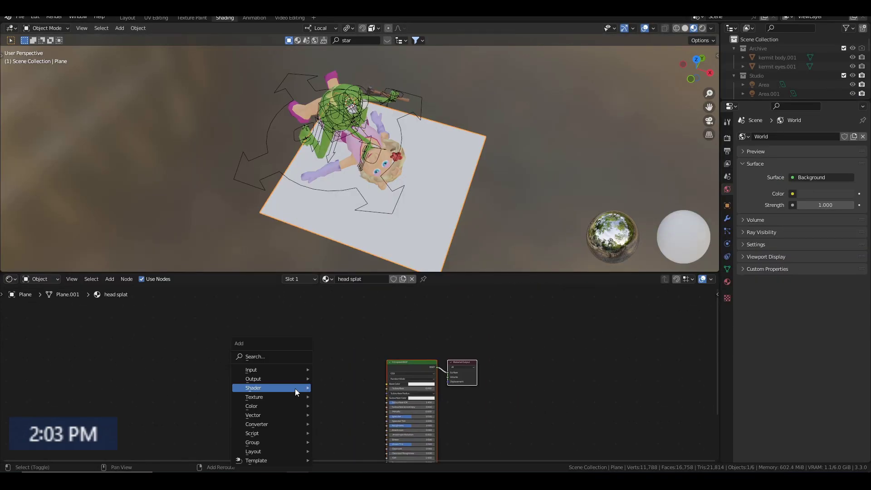
drag(260, 354, 297, 374)
key(ctrl+t)
scroll(254, 352, up, 1)
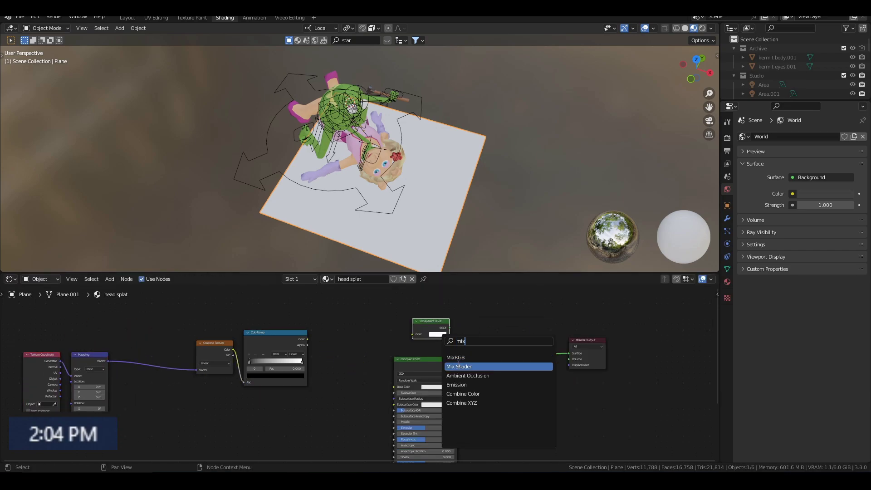
click(458, 366)
right_click(422, 213)
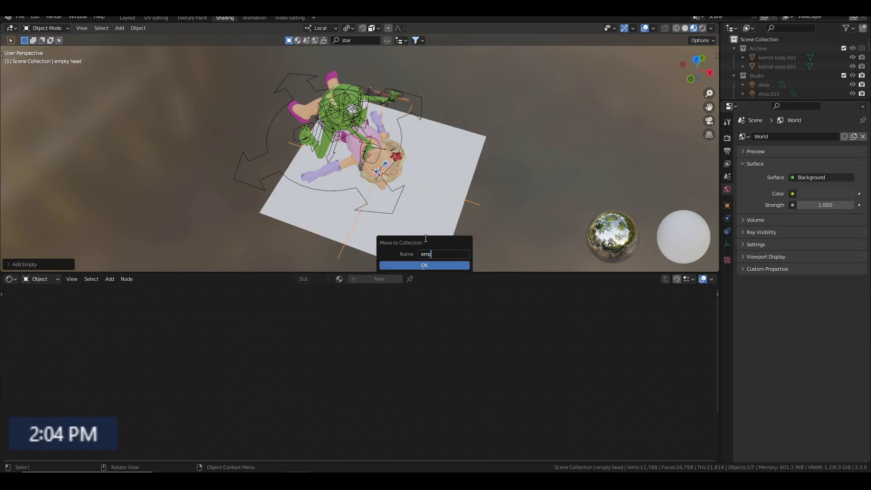
click(447, 165)
drag(303, 358, 280, 358)
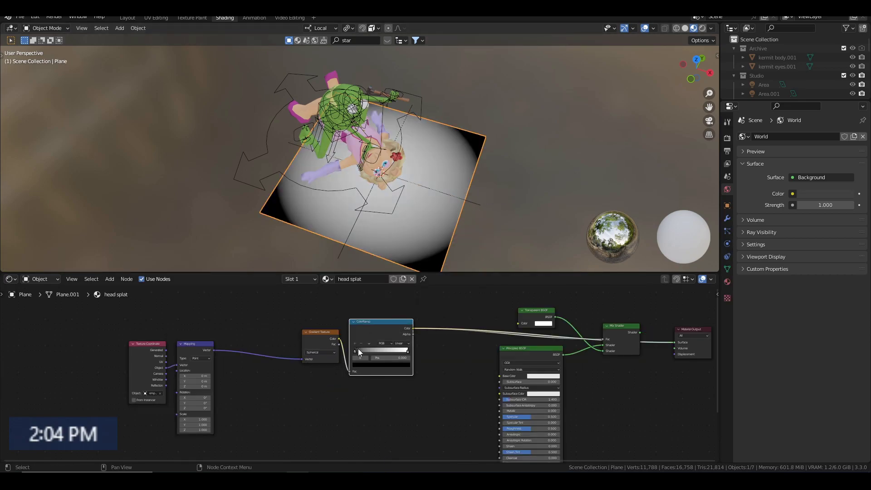
Add Noise Texture and Mix nodes to blend noise into the gradient
key(shift+a)
text(noise)
key(Return)
scroll(249, 408, down, 2)
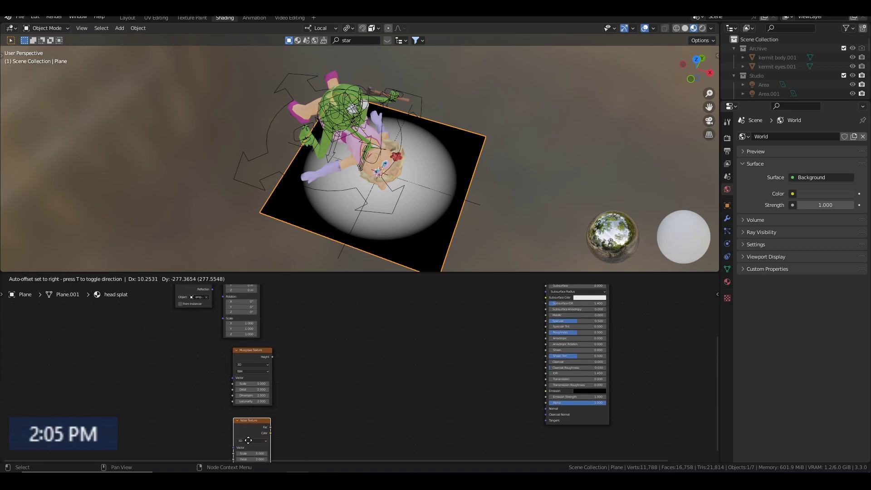
key(shift+a)
text(mix)
key(Return)
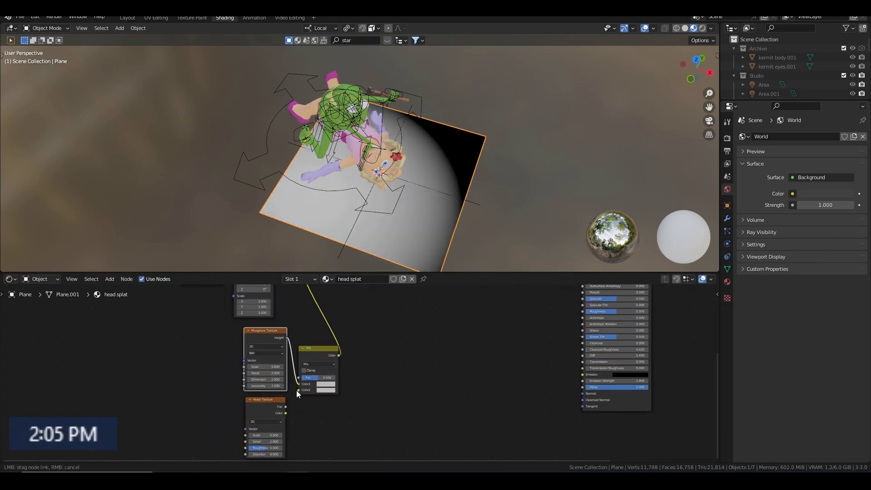
scroll(398, 196, down, 2)
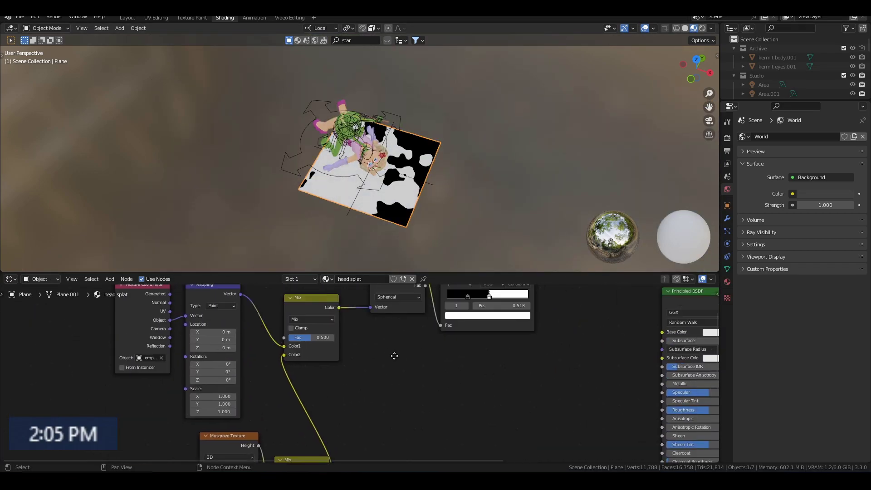
Insert a colour ramp after the noise and tighten its white stop to 0.745
click(431, 187)
key(KP_7)
click(432, 187)
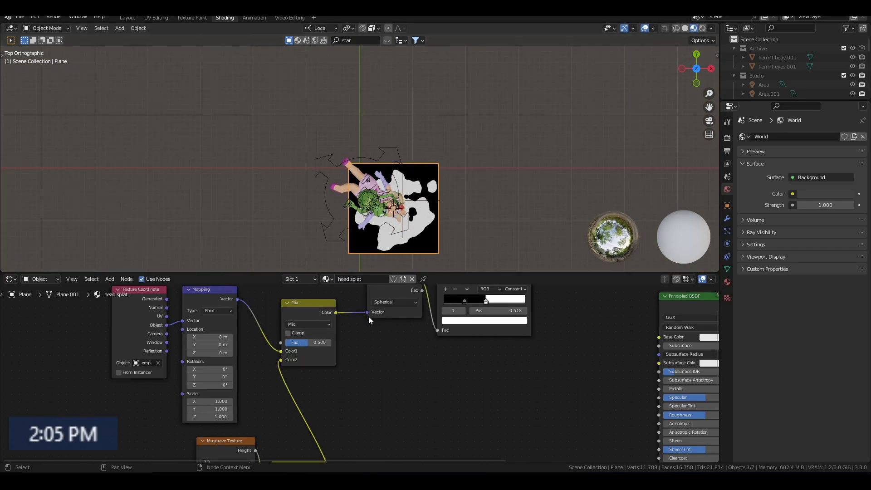
middle_drag(368, 317, 267, 420)
click(235, 411)
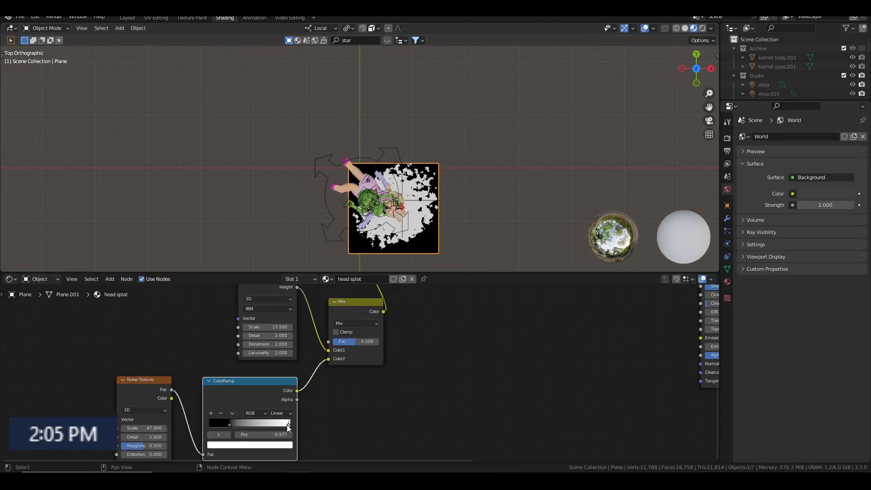
drag(288, 426, 270, 425)
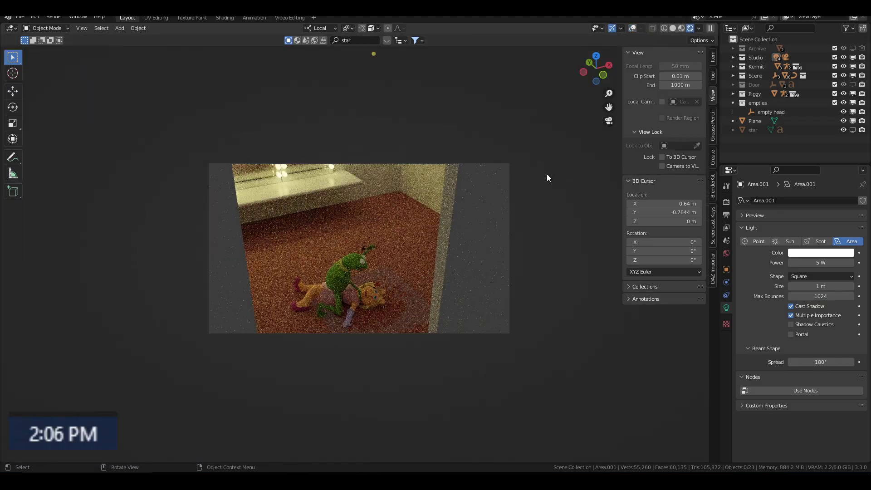
Rename the plane head splat, lower it under Piggy, and add a Shrinkwrap modifier
double_click(754, 121)
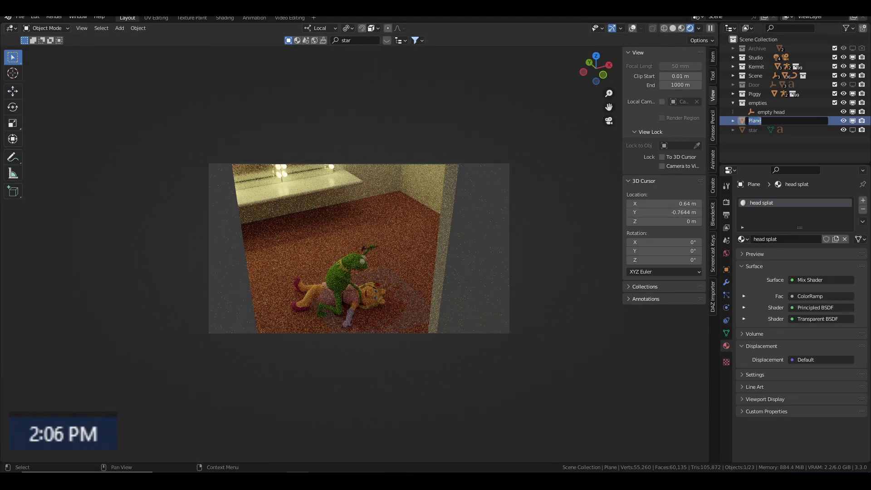
key(g)
key(z)
click(725, 269)
scroll(798, 318, down, 3)
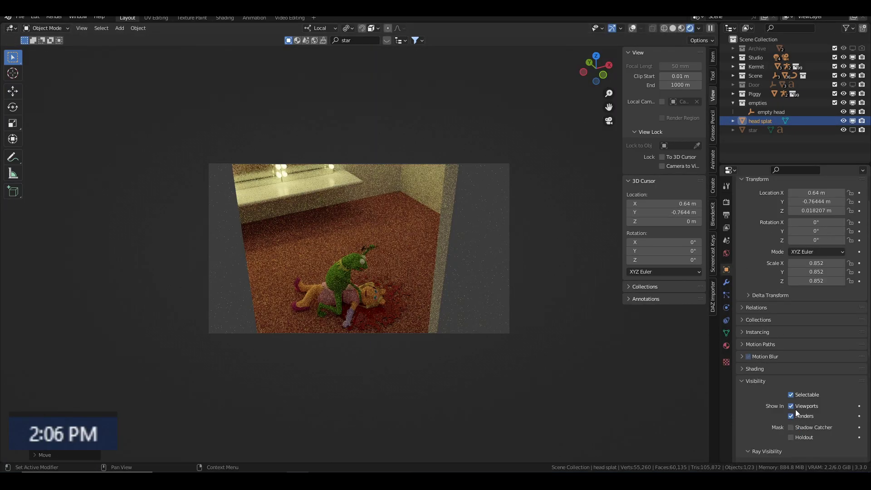
scroll(557, 281, up, 5)
click(725, 282)
click(798, 200)
click(754, 305)
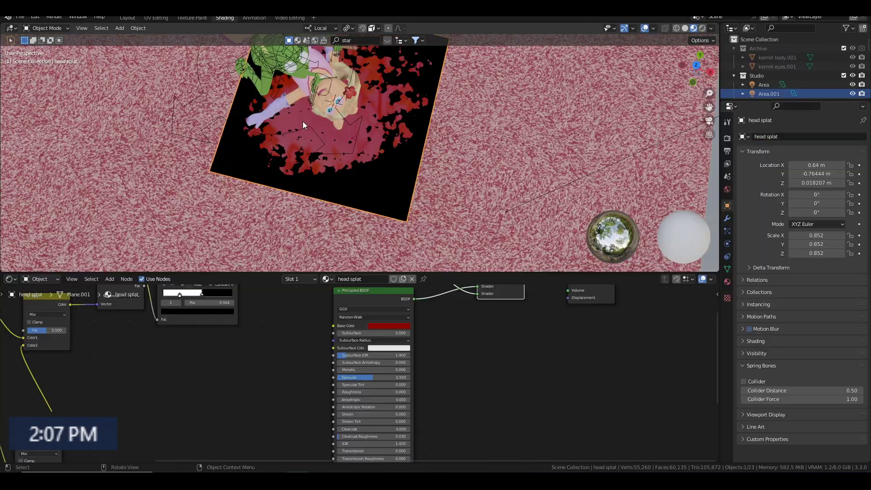
Insert a Hue Saturation Value node on the carpet colour with Hue 0.2
click(225, 18)
key(shift+a)
click(386, 337)
click(390, 344)
double_click(391, 342)
text(0)
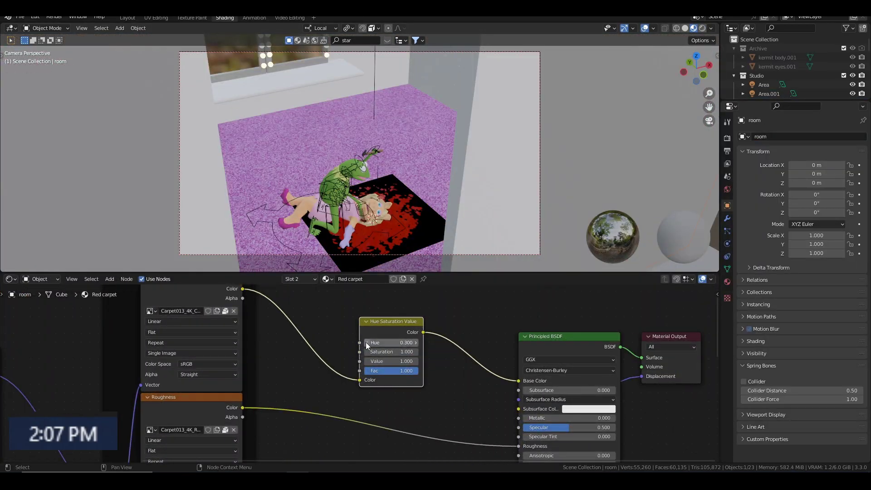
text(.2z)
Bring up the splat's shader inputs and reframe the camera more top-down
click(376, 213)
middle_drag(408, 431, 390, 236)
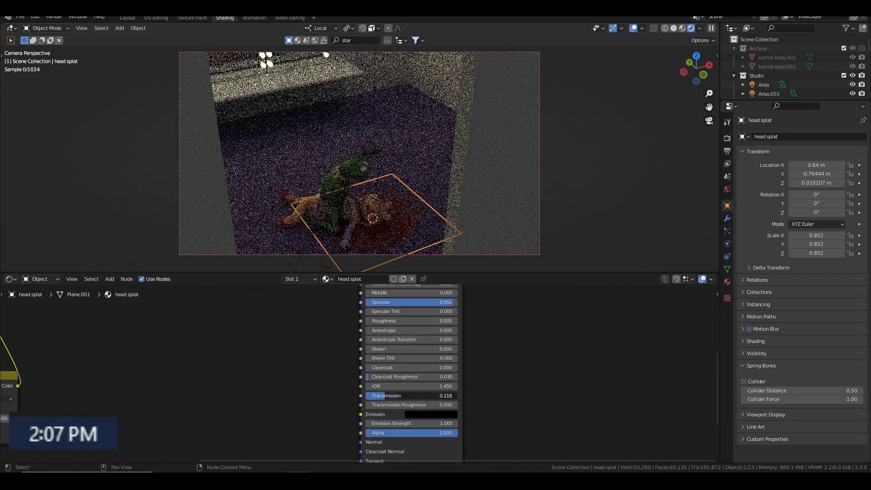
key(n)
key(n)
middle_drag(506, 173, 508, 146)
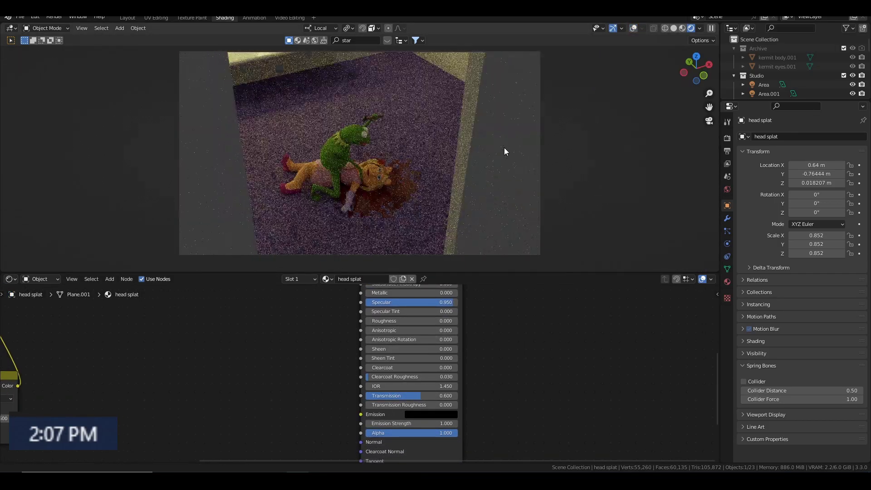
key(n)
click(664, 167)
Back in the Layout workspace, select Piggy with her rig shown in material preview shading
click(127, 18)
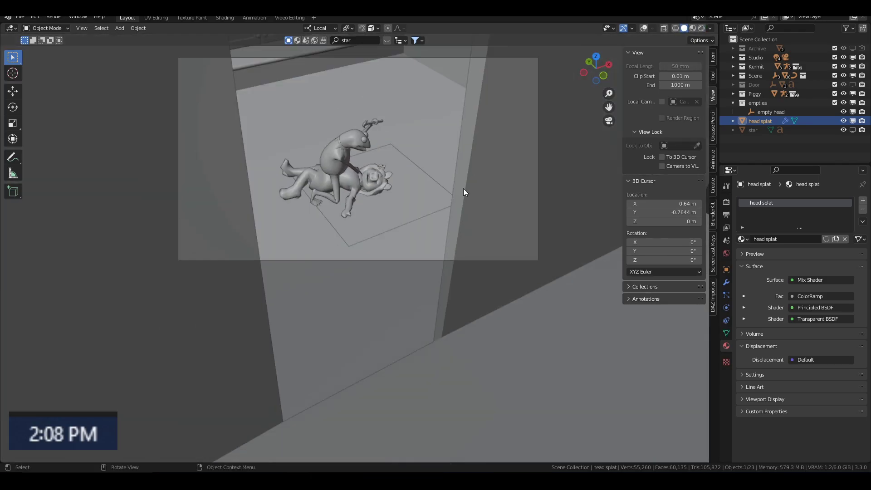
middle_drag(463, 188, 376, 198)
scroll(453, 190, down, 5)
click(442, 190)
key(z)
key(2)
scroll(453, 190, up, 6)
click(397, 272)
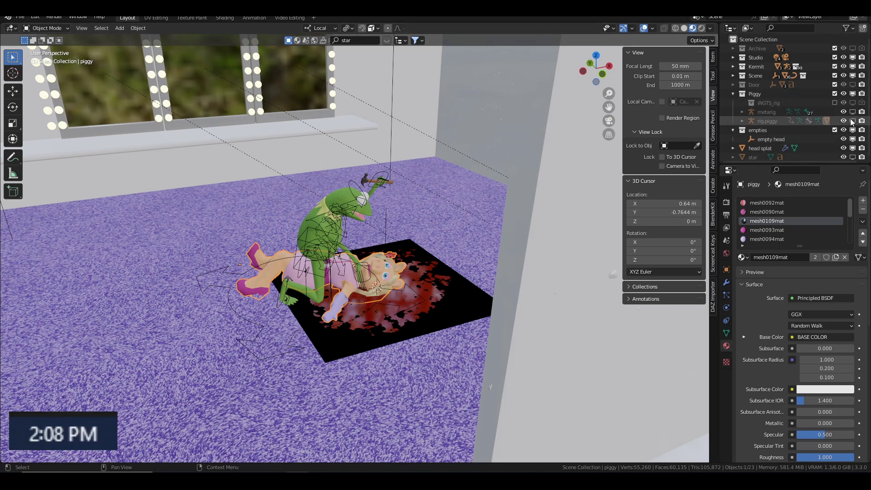
click(851, 122)
key(ctrl+Tab)
Hide Kermit and paste the blood-pattern noise/ColorRamp nodes into Piggy's mesh0089mat material
click(349, 277)
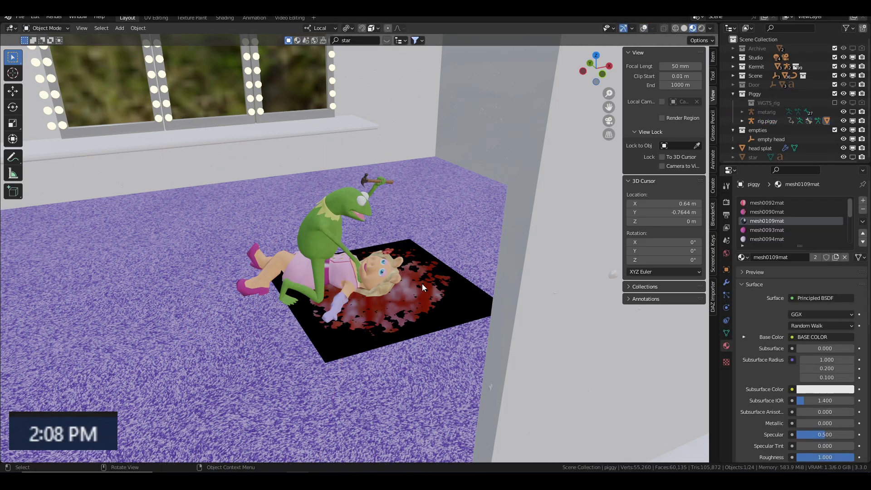
click(225, 17)
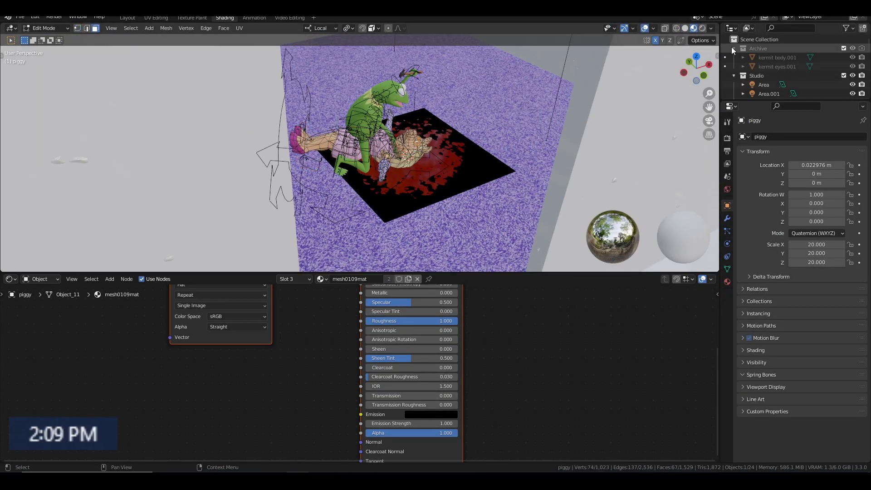
click(733, 48)
click(399, 150)
click(727, 282)
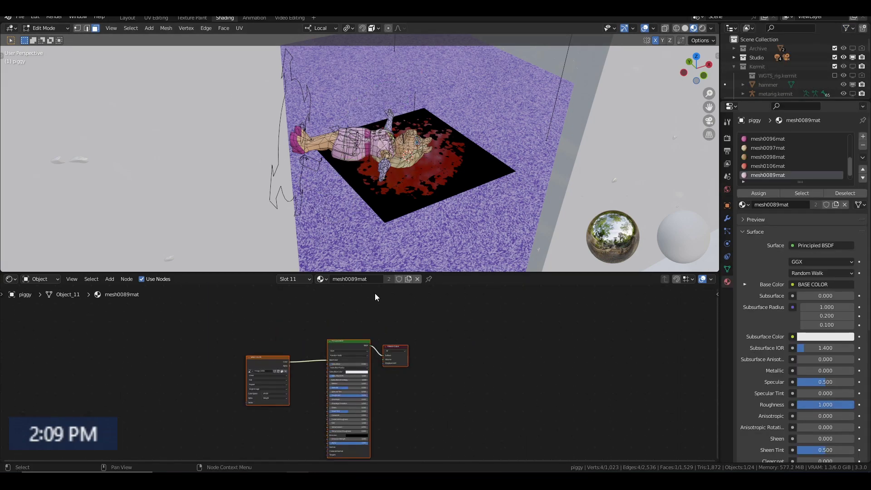
key(Tab)
drag(285, 375, 220, 349)
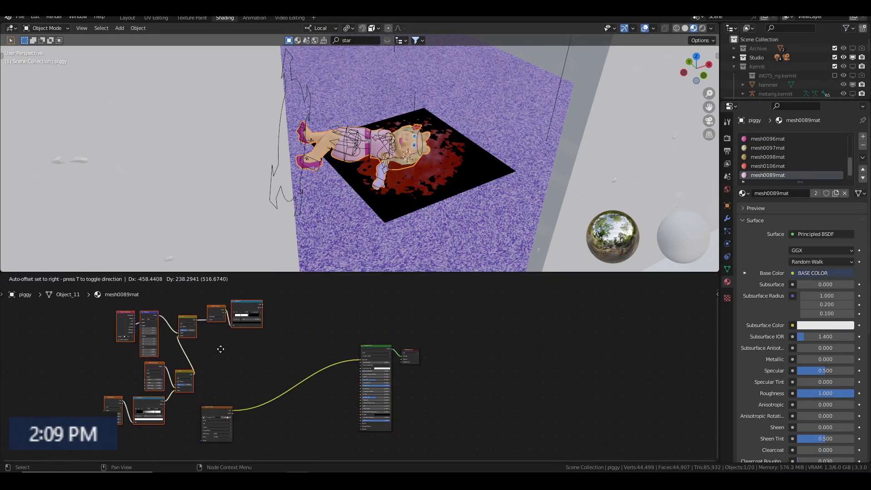
key(shift+a)
key(Escape)
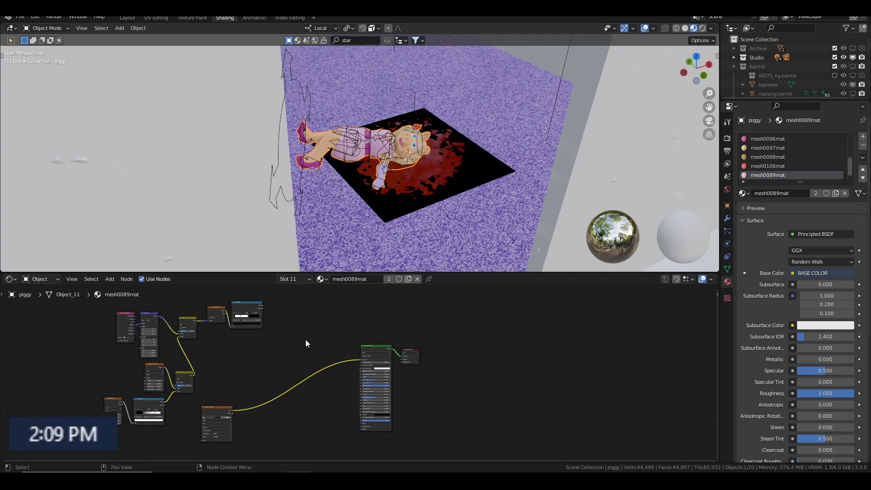
Duplicate the Principled BSDF and mix both through a Mix Shader whose factor comes from the ColorRamp
click(371, 346)
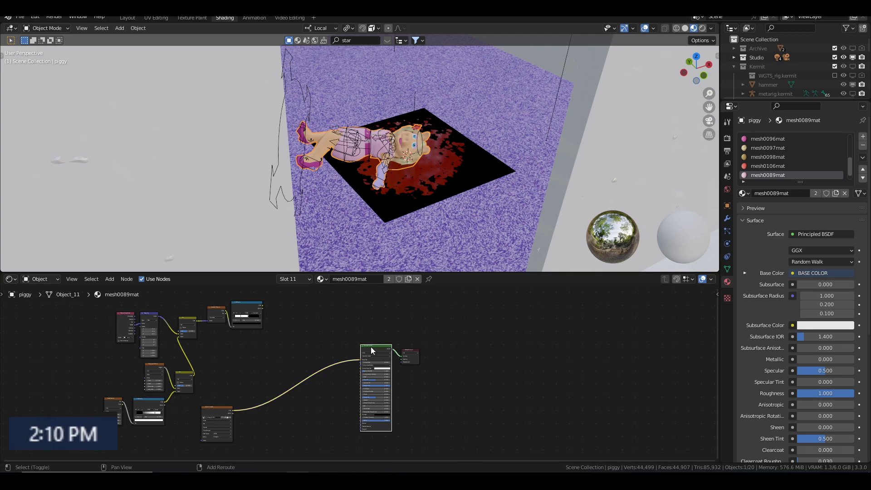
key(shift+d)
key(shift+a)
text(mix)
key(Return)
drag(399, 320, 413, 338)
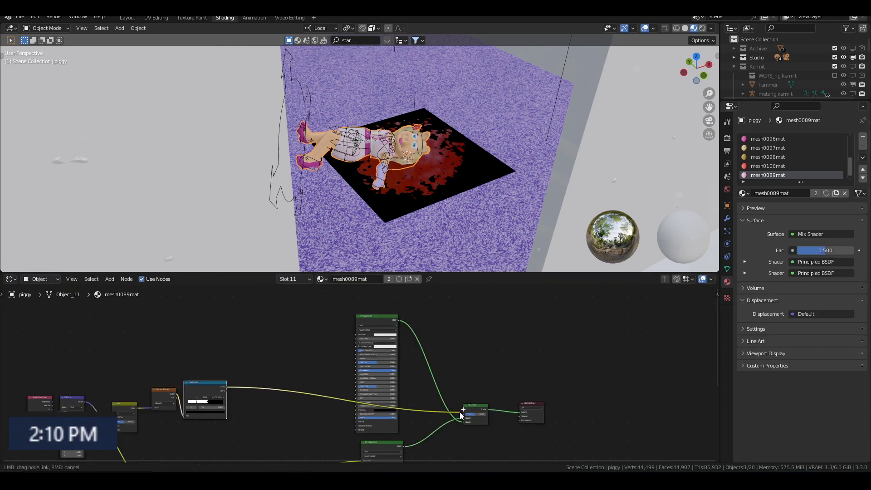
drag(460, 414, 461, 413)
middle_drag(462, 414, 514, 368)
scroll(514, 323, up, 2)
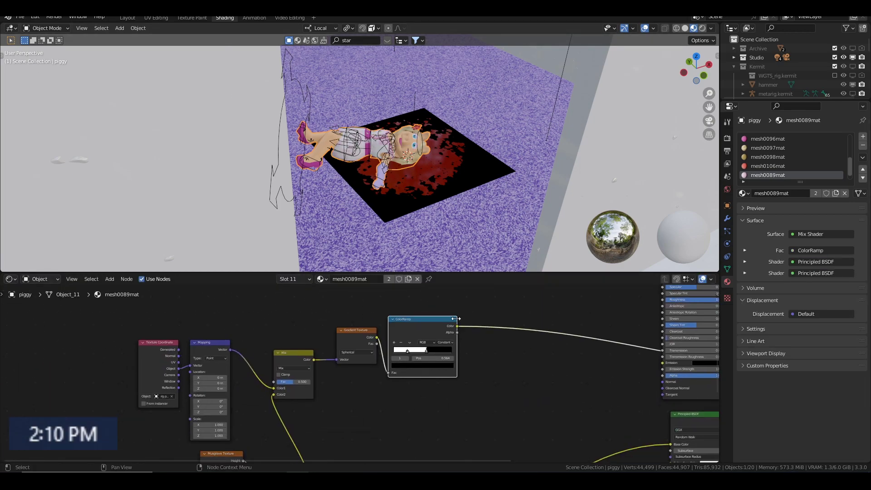
scroll(456, 319, down, 3)
drag(222, 459, 494, 308)
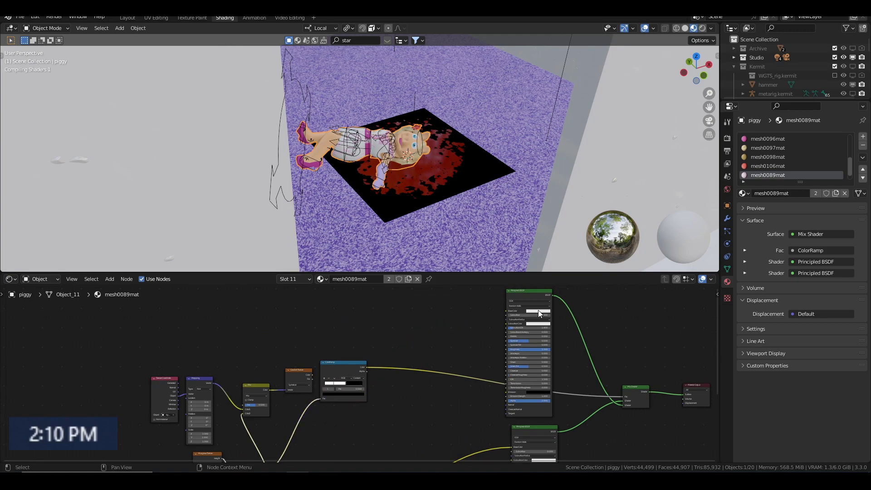
Pan and zoom the node editor to inspect the texture and ColorRamp nodes
mouse_move(204, 456)
middle_down()
mouse_move(265, 366)
mouse_move(323, 373)
middle_up()
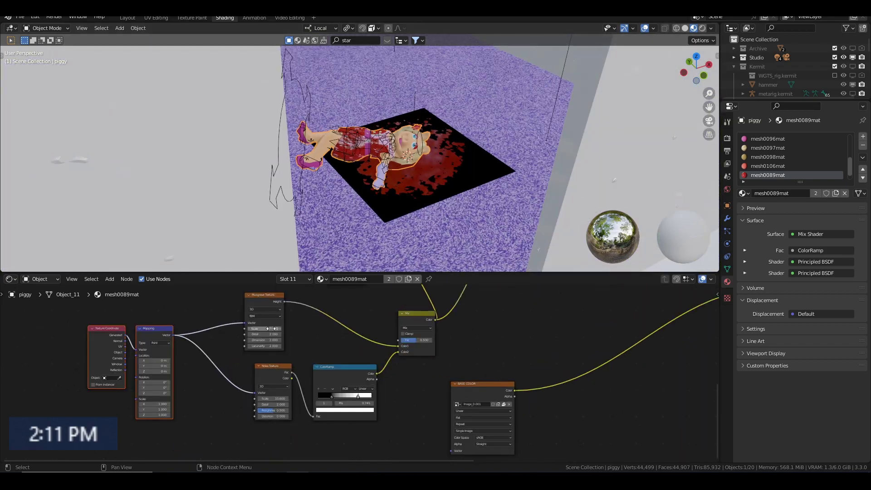
scroll(279, 425, up, 2)
middle_drag(279, 425, 336, 349)
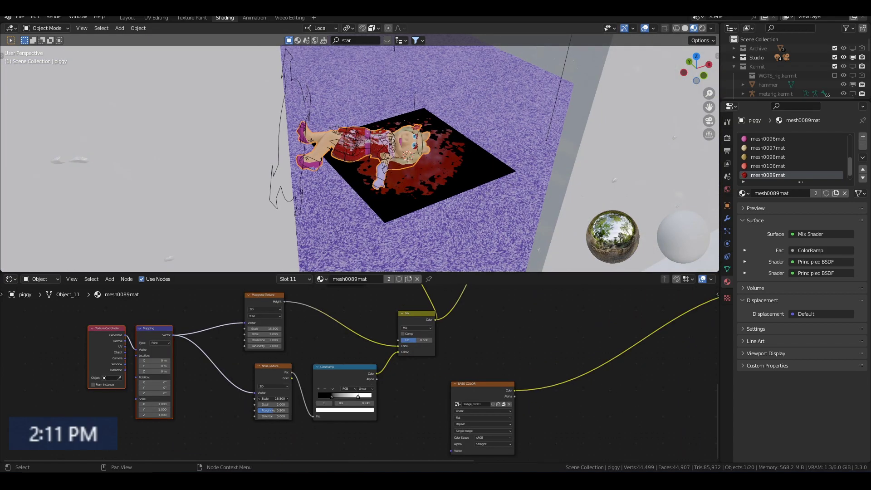
scroll(431, 338, up, 2)
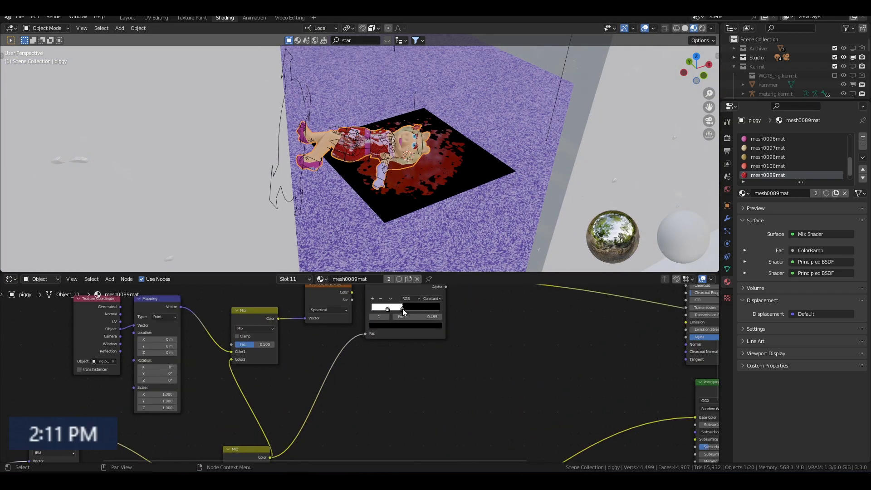
middle_drag(431, 338, 542, 236)
scroll(431, 349, down, 3)
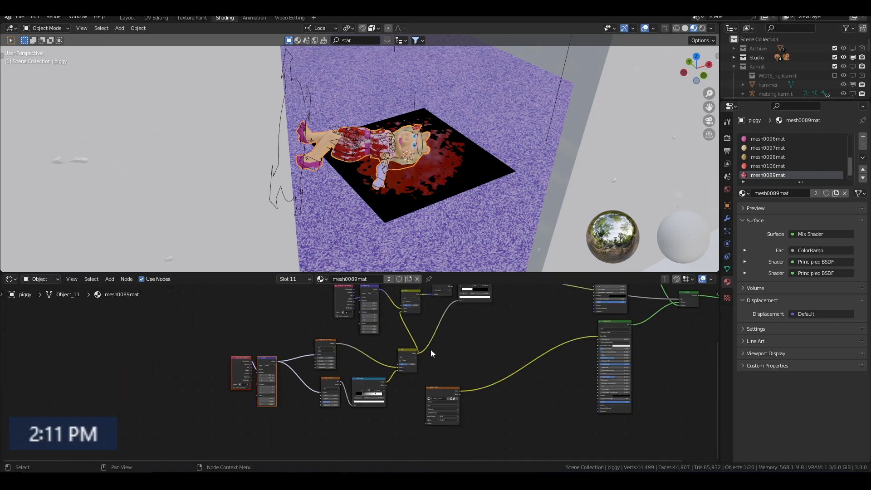
scroll(325, 338, down, 2)
scroll(466, 376, down, 1)
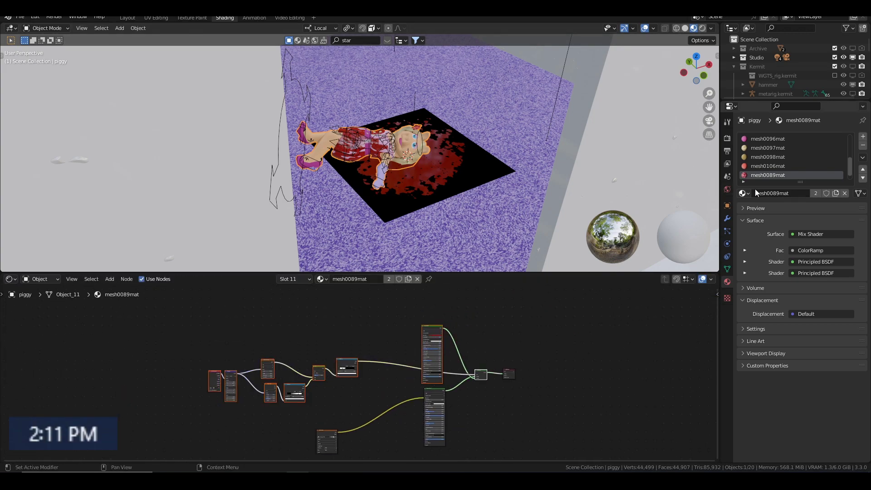
Paste the blood nodes into mesh0096mat and link its Mix Shader to the Material Output
click(767, 166)
scroll(512, 352, up, 2)
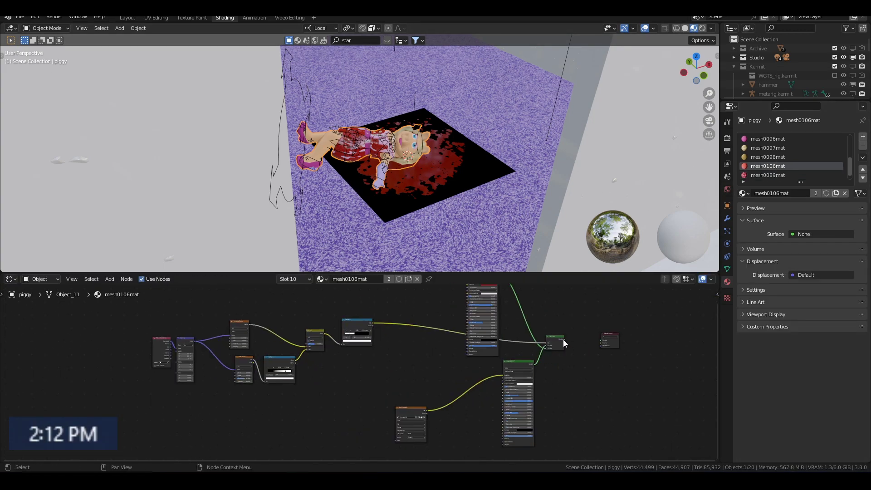
click(774, 157)
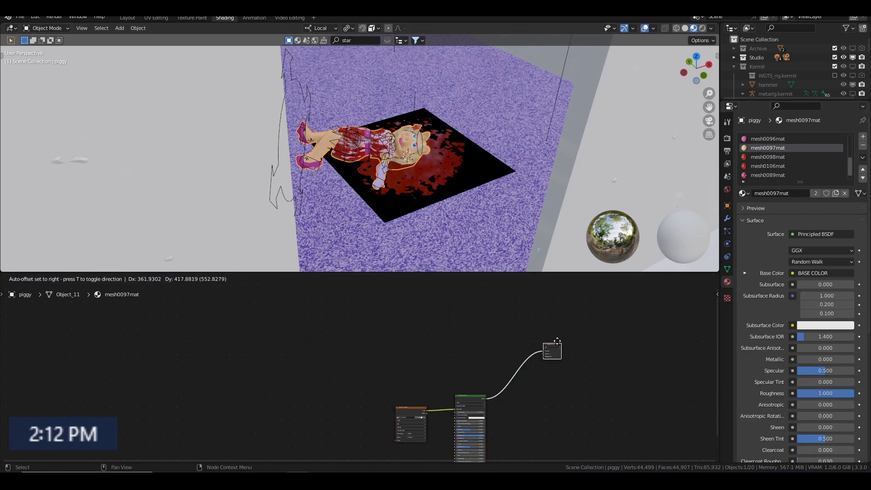
click(767, 148)
scroll(308, 358, up, 3)
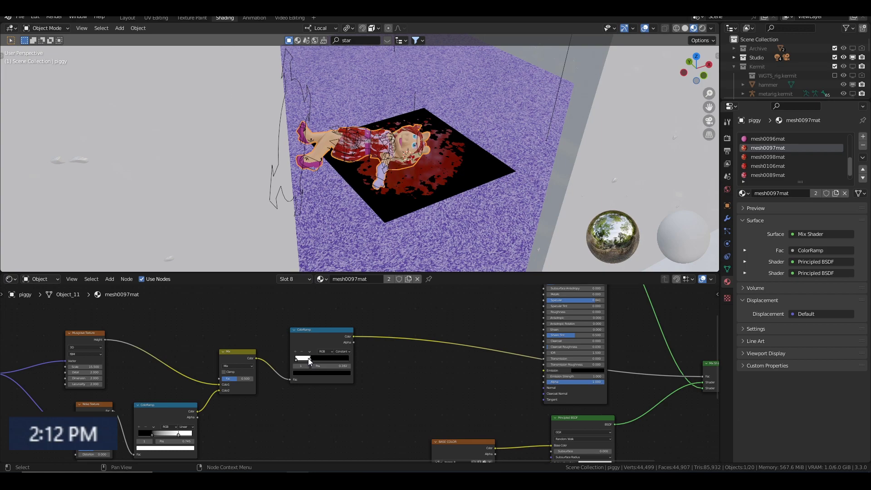
click(767, 138)
scroll(506, 403, down, 2)
key(ctrl+v)
scroll(468, 350, up, 2)
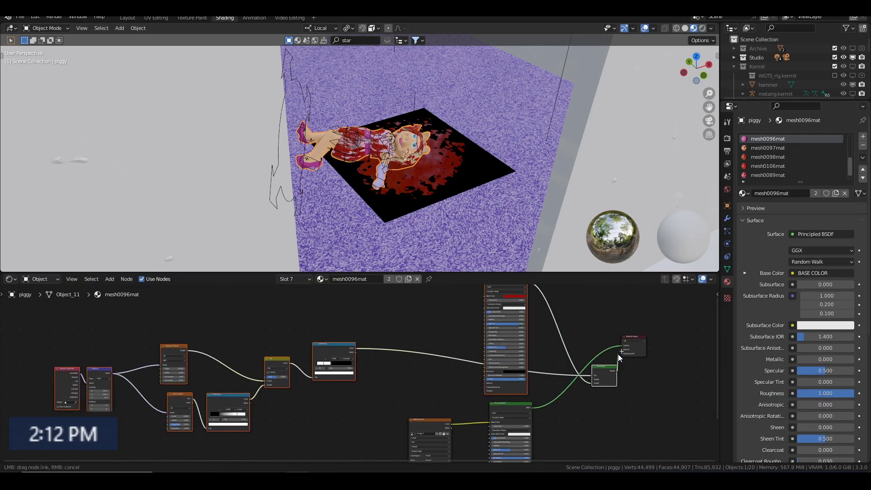
drag(594, 376, 593, 379)
Paste the blood nodes into mesh0095mat, mesh0094mat and mesh0093mat
scroll(767, 157, up, 2)
click(767, 148)
mouse_move(554, 414)
mouse_down()
mouse_move(593, 329)
mouse_move(561, 375)
mouse_up()
key(ctrl+v)
click(767, 139)
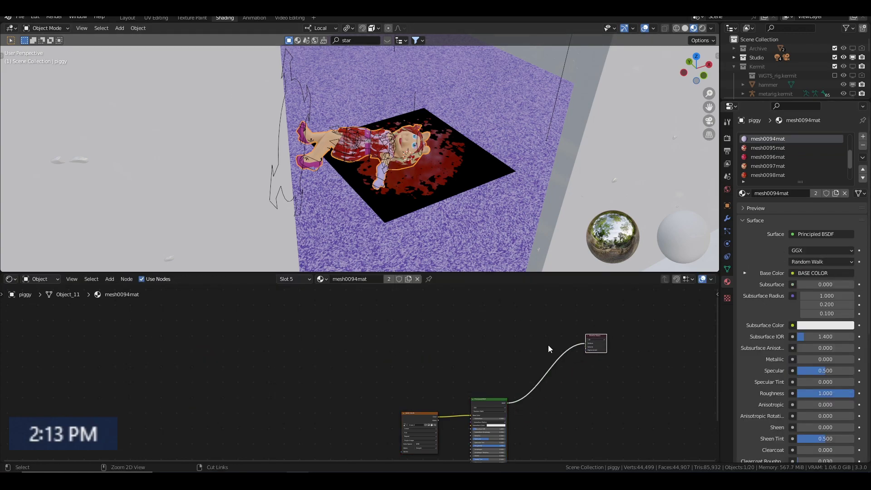
key(ctrl+v)
scroll(771, 157, up, 1)
click(771, 140)
key(ctrl+v)
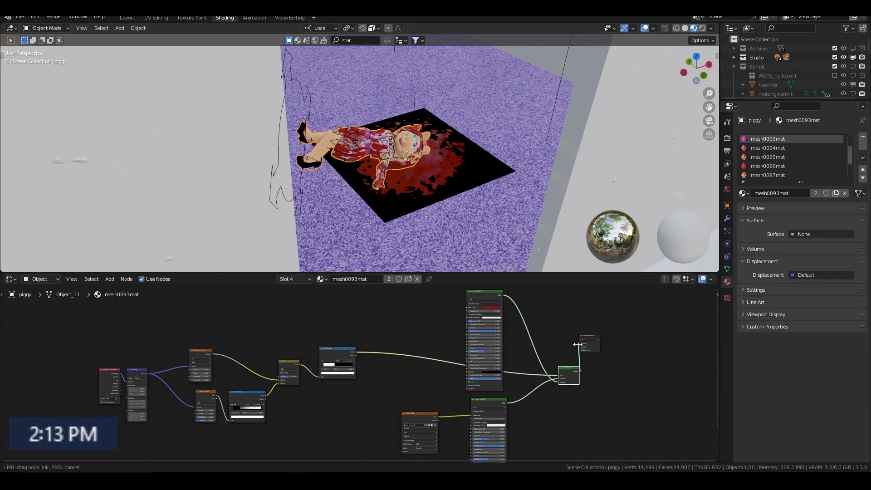
Paste the blood nodes into mesh0090mat, mesh0109mat and mesh0091mat, wiring the Mix Shader to the output
scroll(778, 149, up, 1)
click(768, 148)
mouse_move(528, 405)
mouse_down()
mouse_move(513, 382)
mouse_move(564, 327)
mouse_up()
key(ctrl+v)
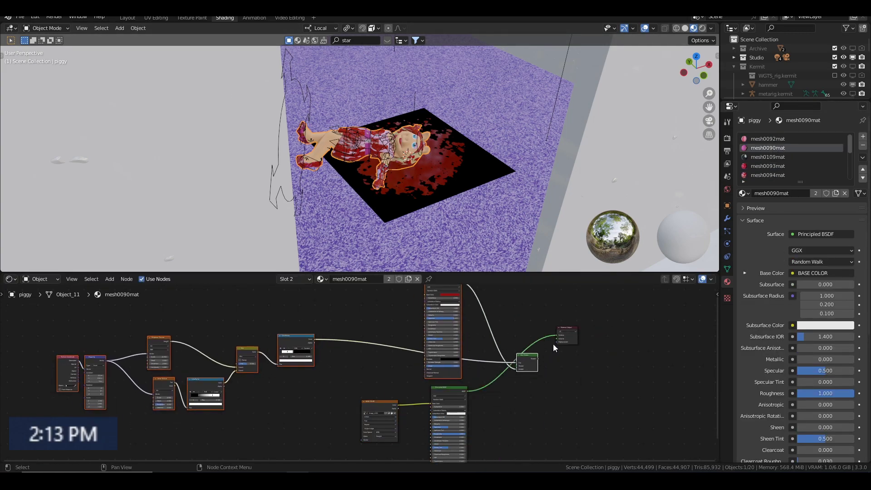
mouse_move(538, 358)
mouse_down()
mouse_move(556, 335)
mouse_move(570, 360)
mouse_move(612, 325)
mouse_up()
click(769, 157)
key(ctrl+v)
scroll(777, 158, down, 2)
click(767, 175)
key(ctrl+v)
drag(579, 371, 602, 335)
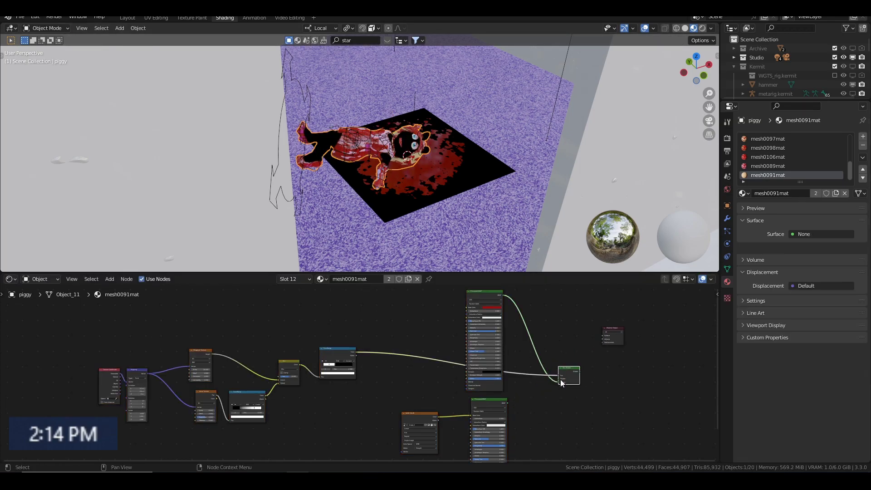
scroll(466, 378, up, 4)
Preview the blood-soaked Piggy through the scene camera in Rendered shading
click(702, 28)
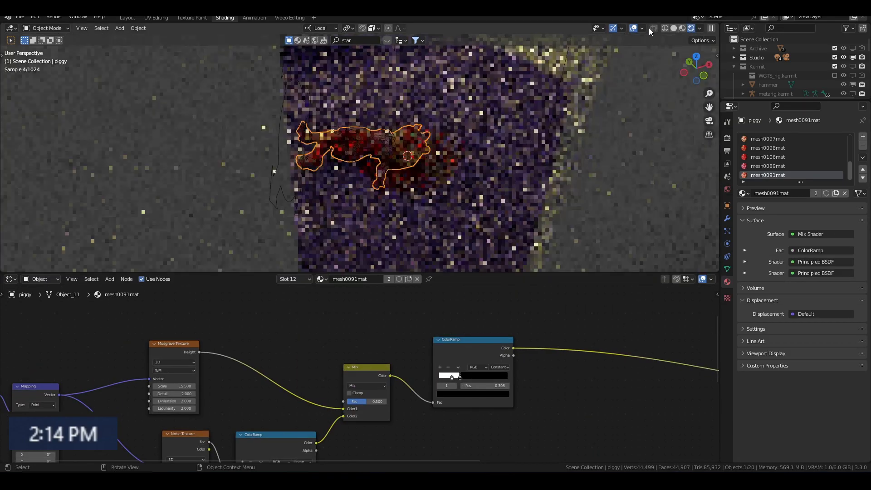
key(KP_0)
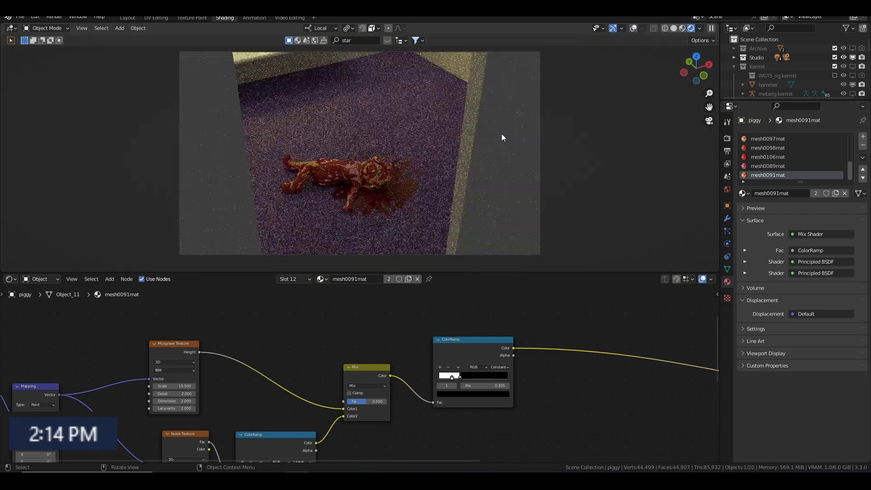
click(674, 29)
Toggle between solid and rendered shading to check the current scene
click(438, 195)
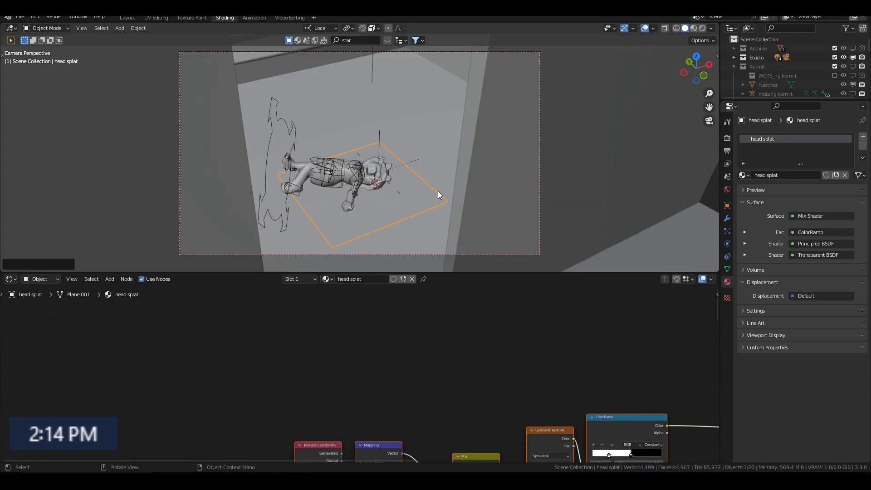
click(702, 28)
click(412, 129)
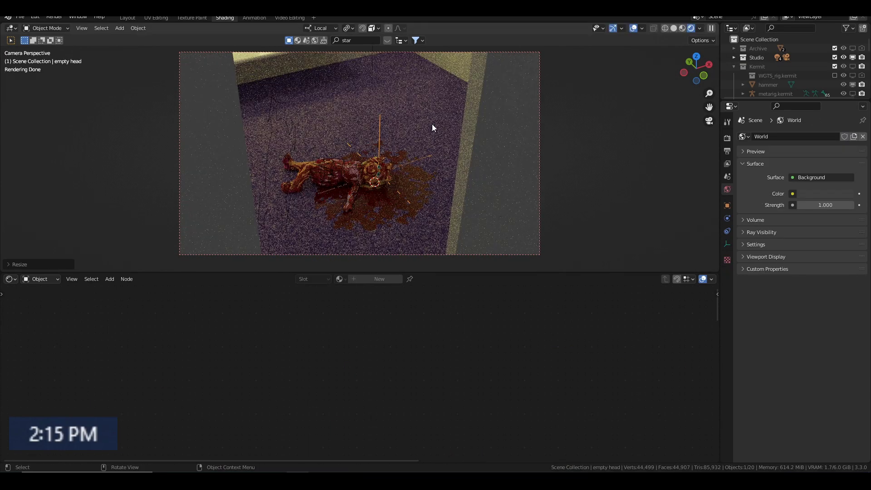
click(683, 29)
Give the hammer's Scene_-_Root material the blood mix nodes linked to its output, then preview rendered
click(773, 67)
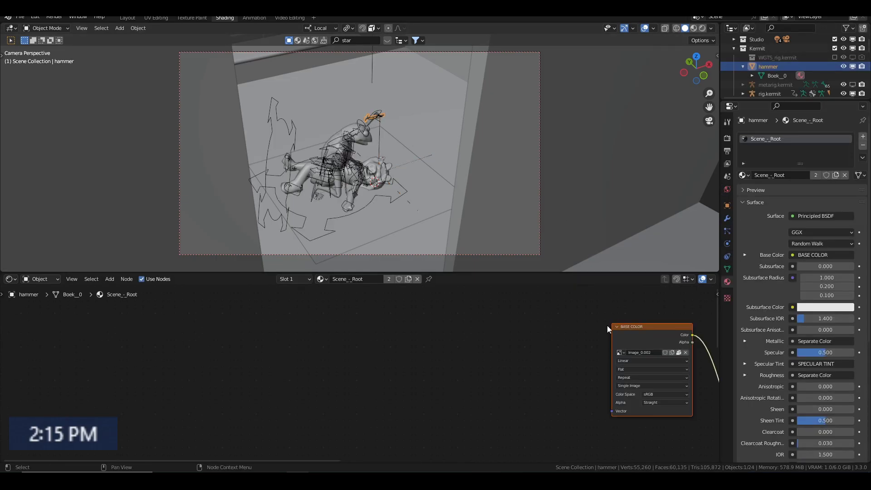
key(Home)
click(496, 361)
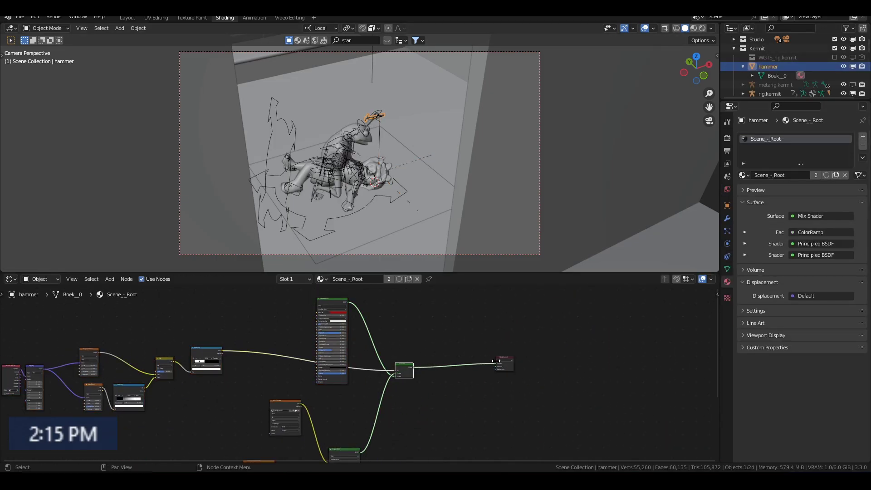
click(702, 28)
key(KP_Decimal)
scroll(408, 363, up, 3)
scroll(444, 342, up, 2)
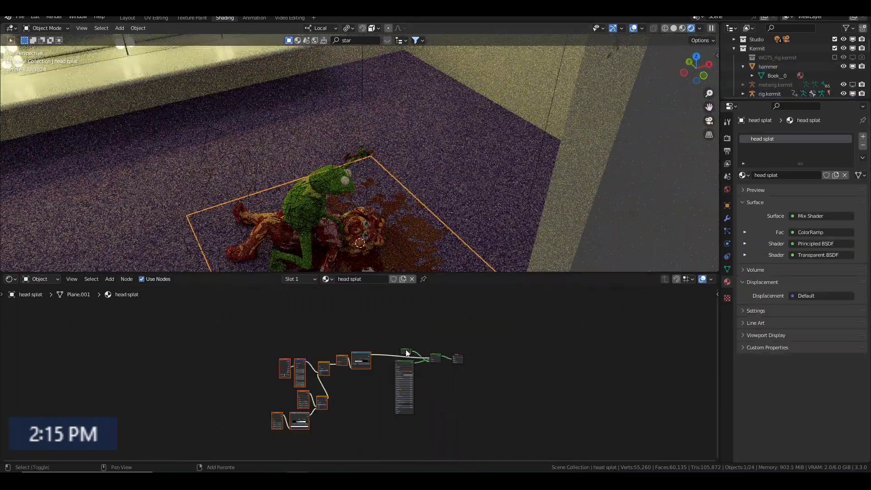
Duplicate the head empty and hook the blood mix into Kermit's body material output
click(345, 190)
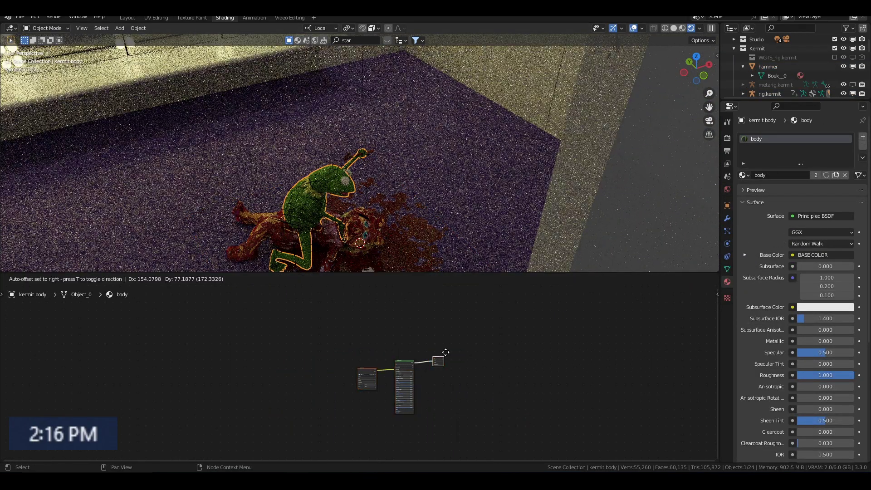
click(367, 191)
key(shift+d)
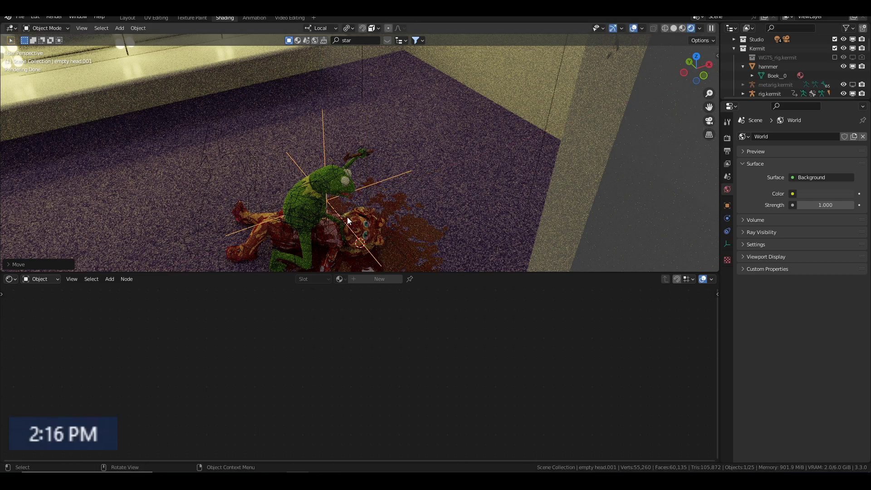
click(316, 185)
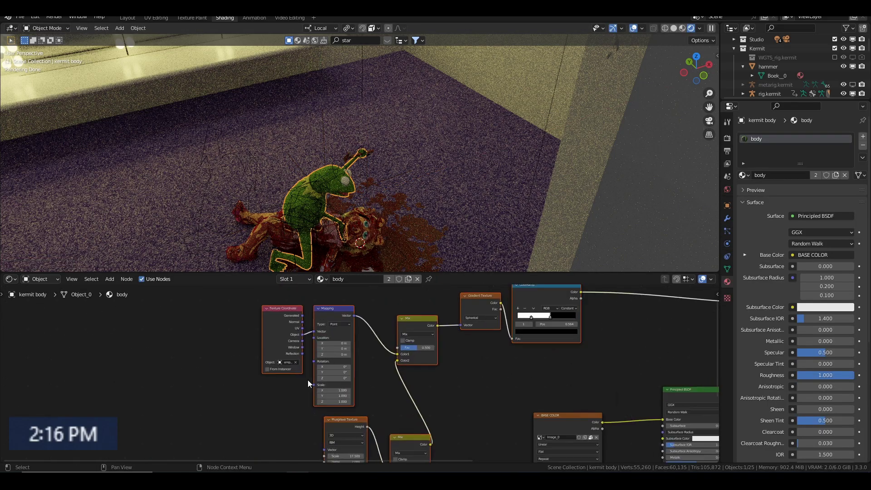
scroll(480, 341, up, 2)
scroll(441, 335, down, 2)
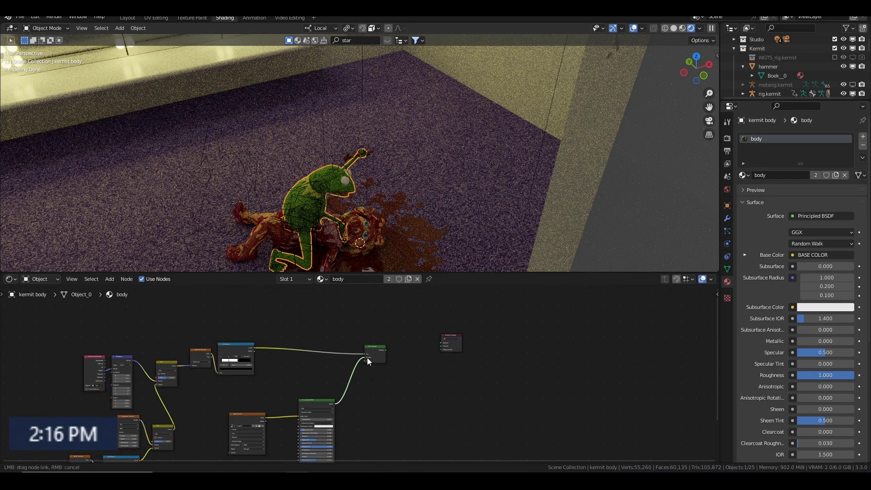
ctrl+shift+click(377, 346)
click(324, 240)
click(334, 186)
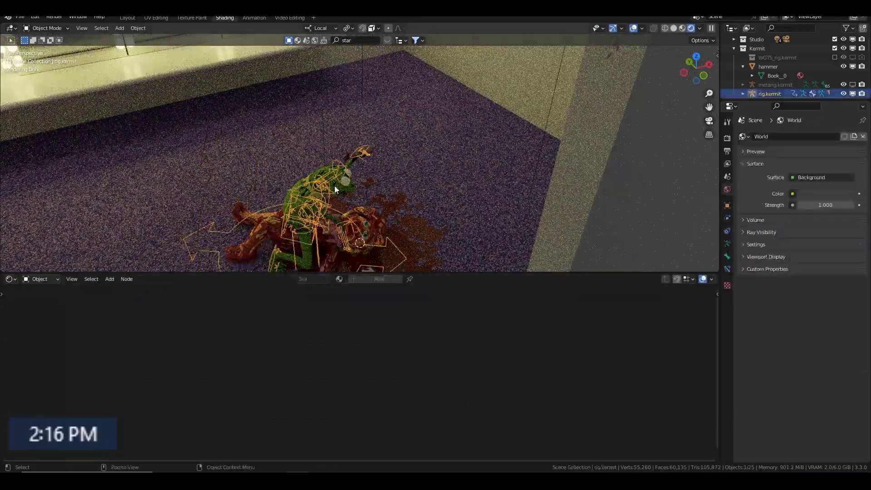
scroll(331, 205, up, 3)
scroll(175, 360, up, 2)
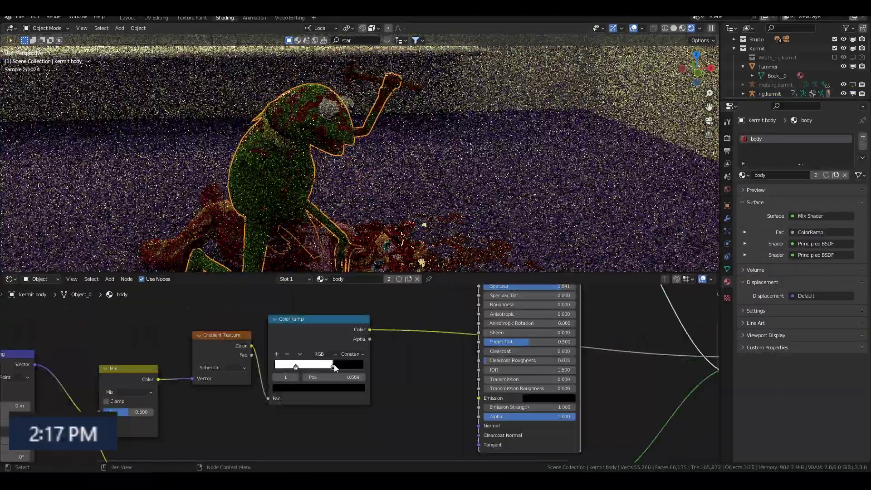
Rotate the kermit empty around its local Y and Z axes, viewing from above
click(320, 179)
key(r)
key(y)
key(y)
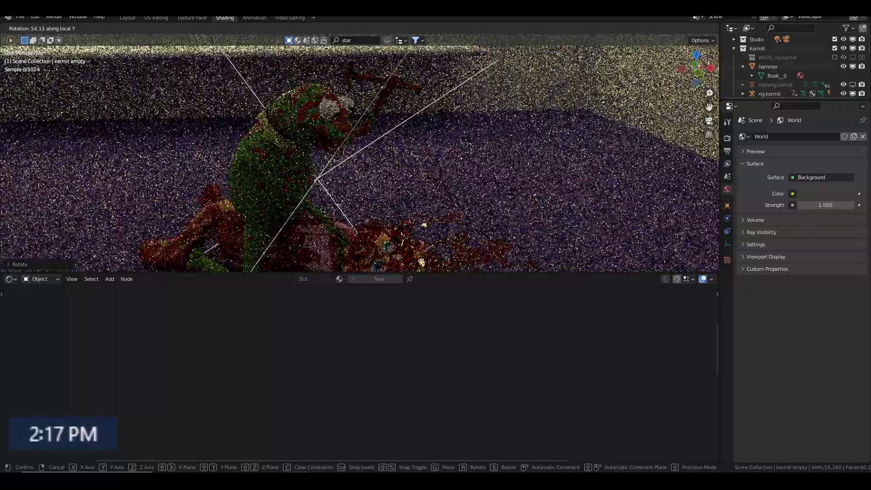
click(315, 121)
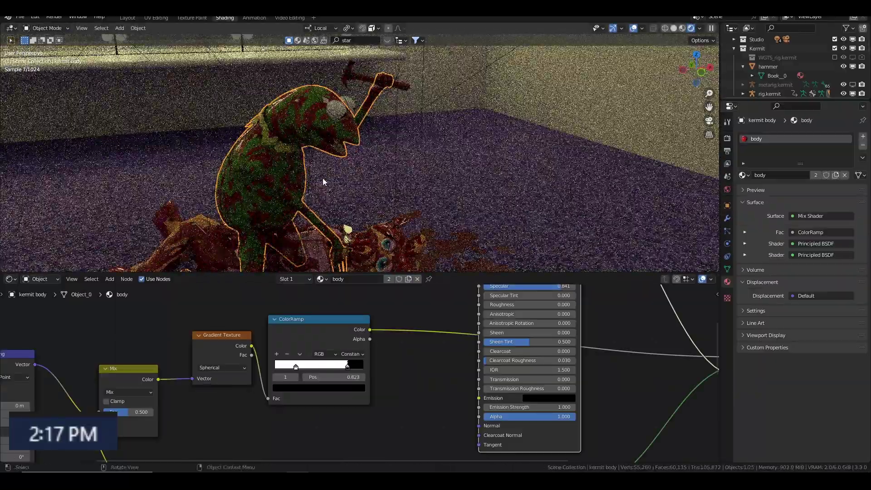
key(ctrl+z)
scroll(741, 50, down, 1)
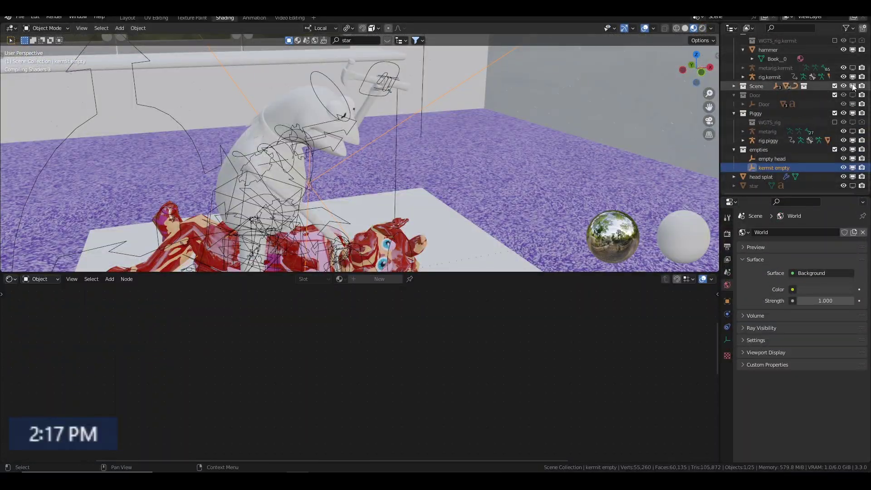
key(KP_7)
key(r)
key(z)
key(z)
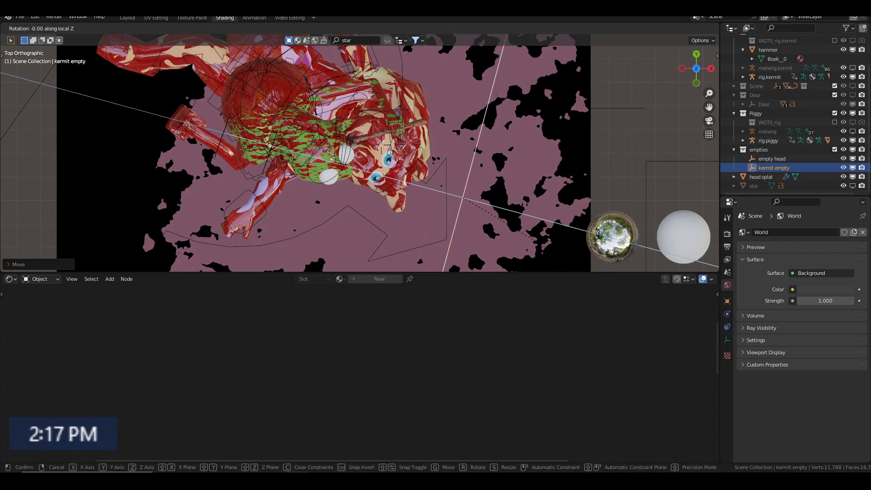
click(385, 144)
middle_drag(385, 143, 567, 136)
Scale and reposition the kermit empty while checking the blood spread on Kermit
key(s)
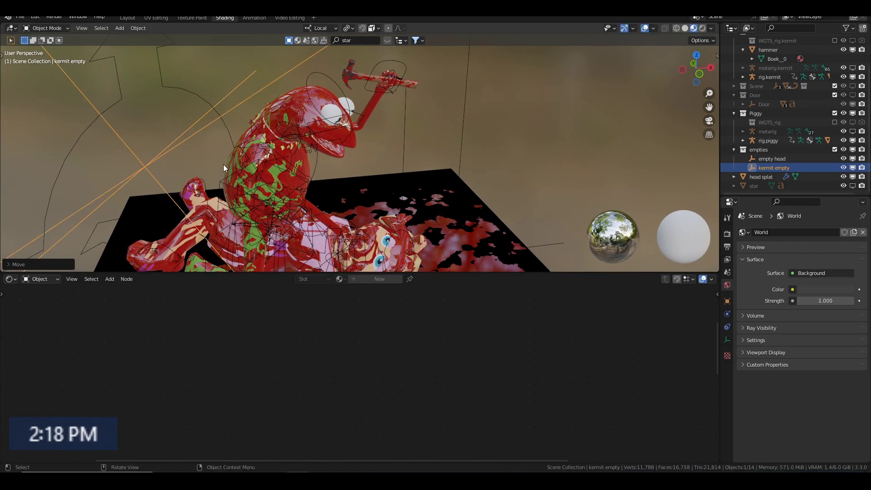
click(290, 204)
click(167, 108)
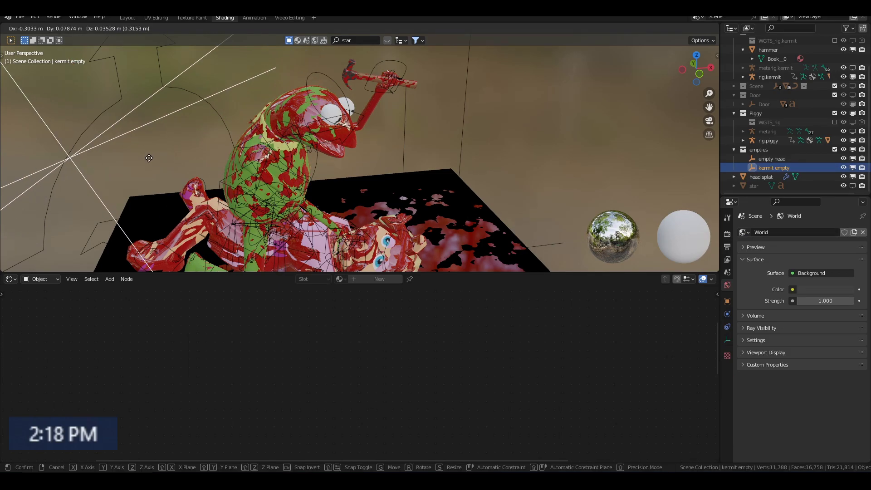
middle_drag(167, 108, 333, 191)
key(g)
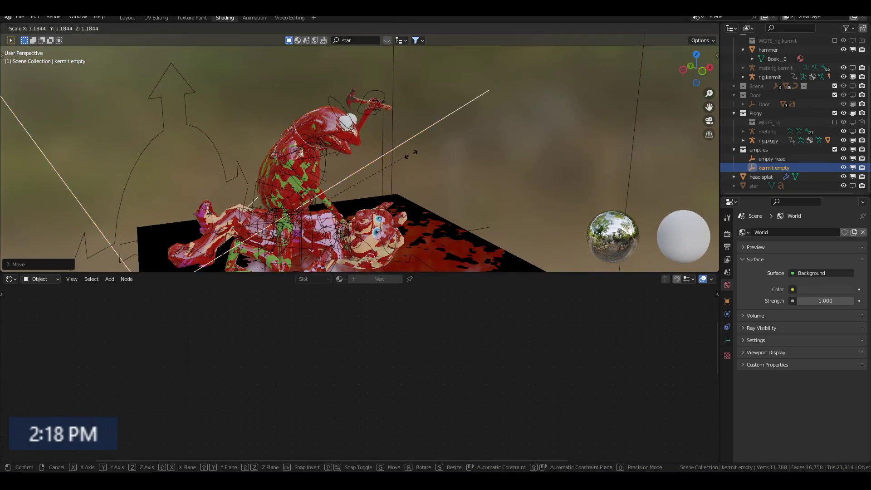
right_click(410, 154)
middle_drag(410, 155, 499, 182)
key(ctrl+z)
Add a new material slot to Kermit's body named kermit no blood, deleting its extra shader nodes
key(KP_0)
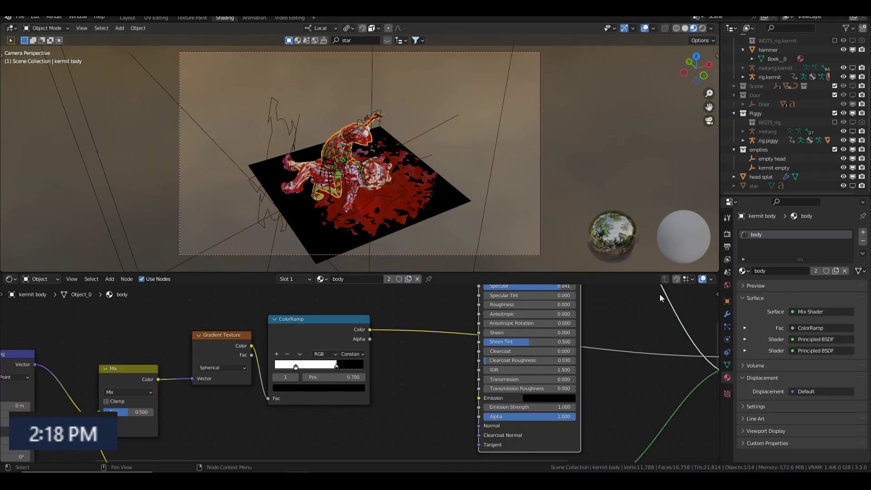
click(863, 232)
click(803, 285)
double_click(765, 244)
text(kermit no blo)
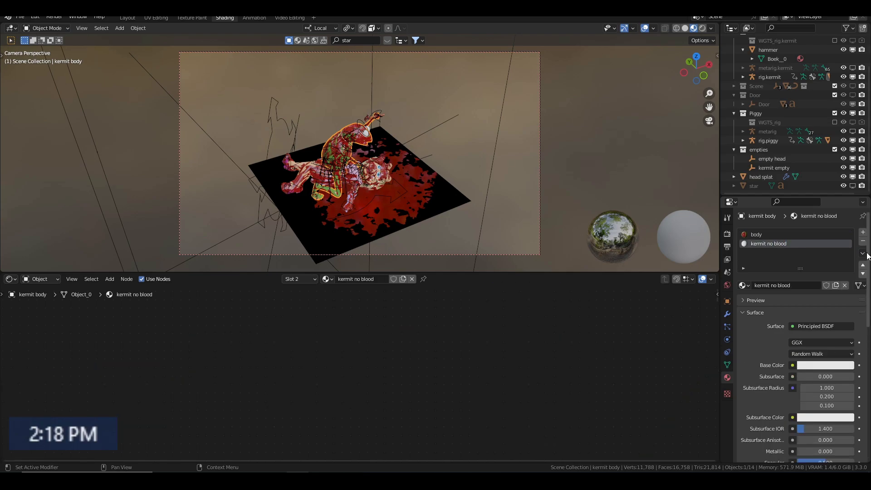
drag(171, 364, 288, 437)
key(Delete)
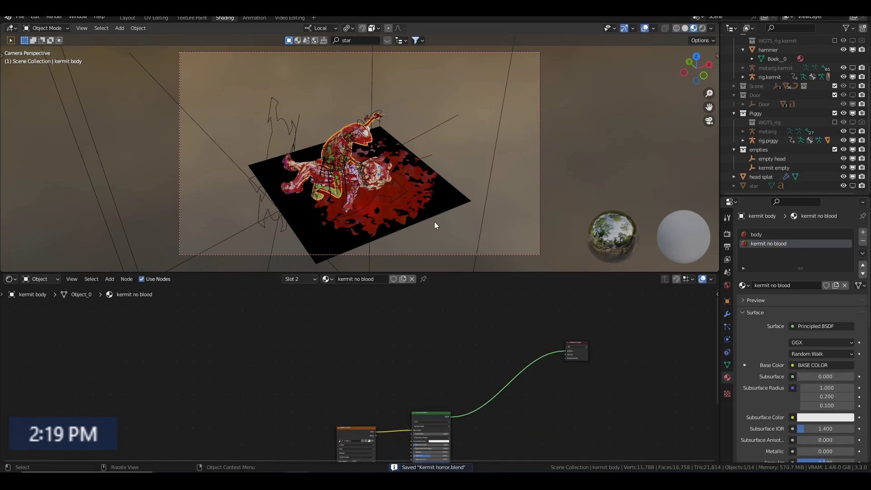
Add a Hair particle system to Kermit's body with a short hair length and 2000 particles
click(727, 327)
click(862, 231)
click(834, 282)
double_click(821, 342)
text(0.01)
key(Return)
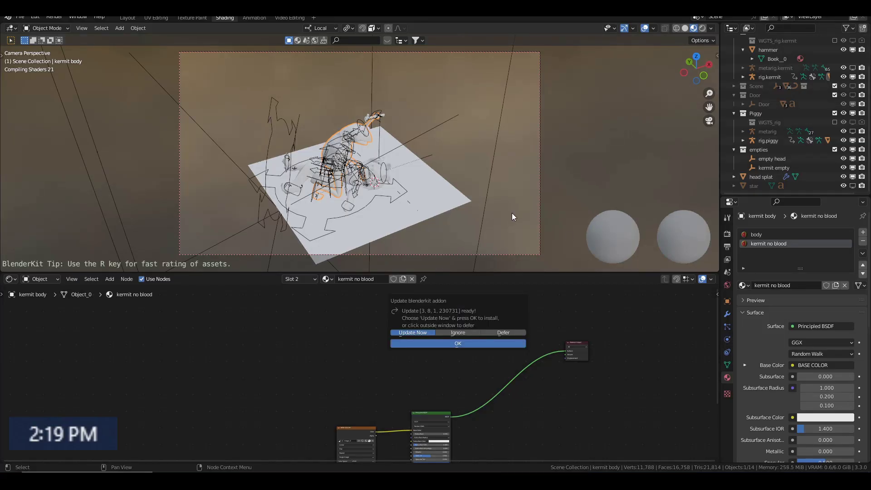
click(726, 326)
double_click(823, 312)
text(2000)
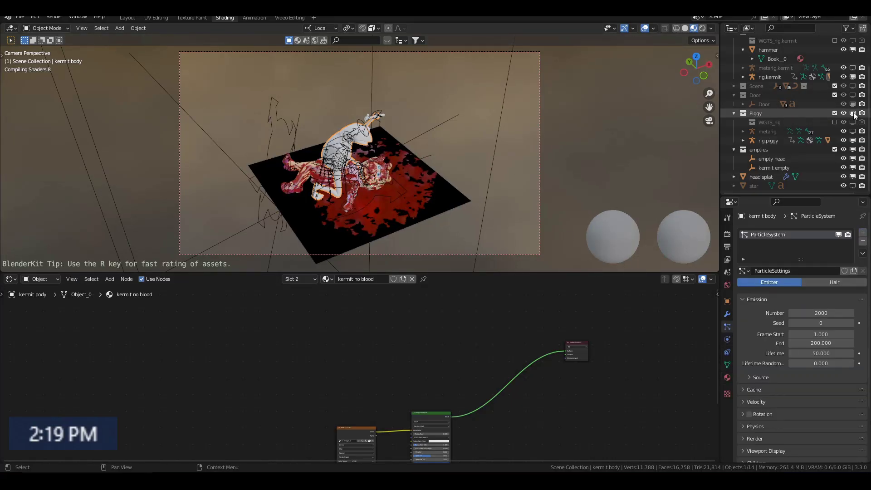
click(852, 113)
click(834, 282)
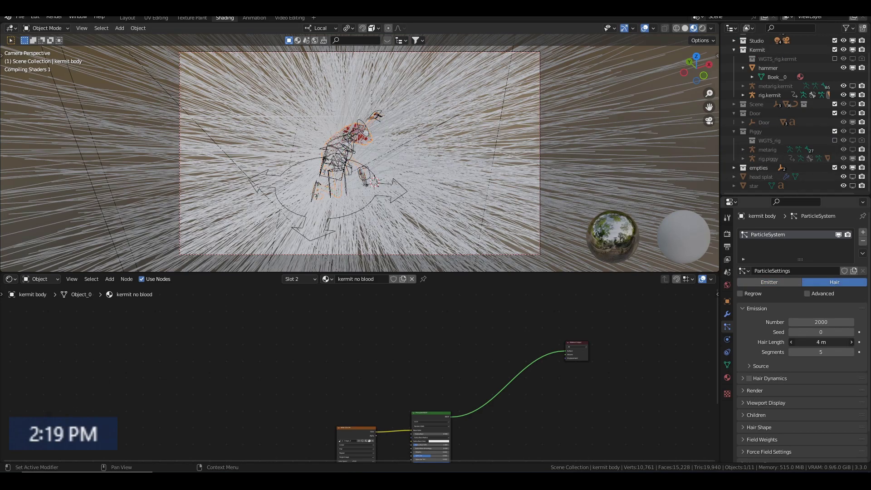
Adjust the hair tip thickness and diameter scale, hiding overlays to judge the fur
key(KP_Decimal)
scroll(416, 95, up, 5)
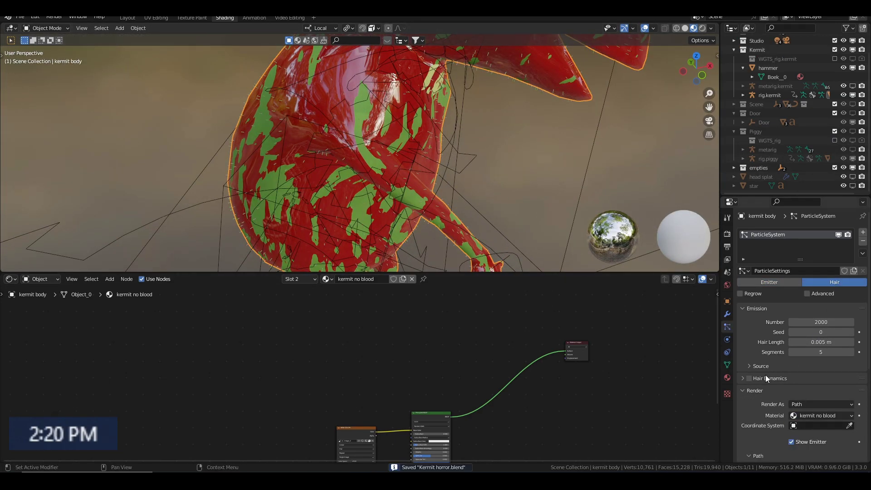
scroll(771, 381, down, 5)
click(702, 28)
scroll(789, 395, down, 2)
scroll(793, 402, down, 1)
click(826, 410)
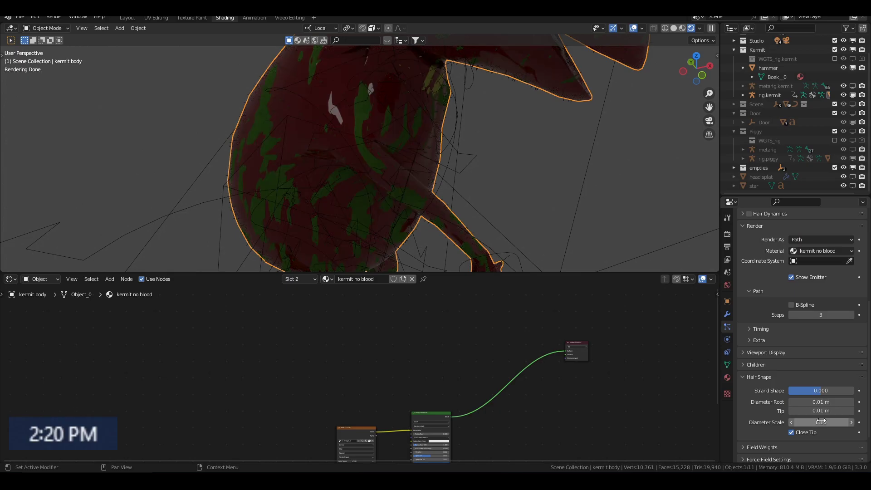
click(635, 28)
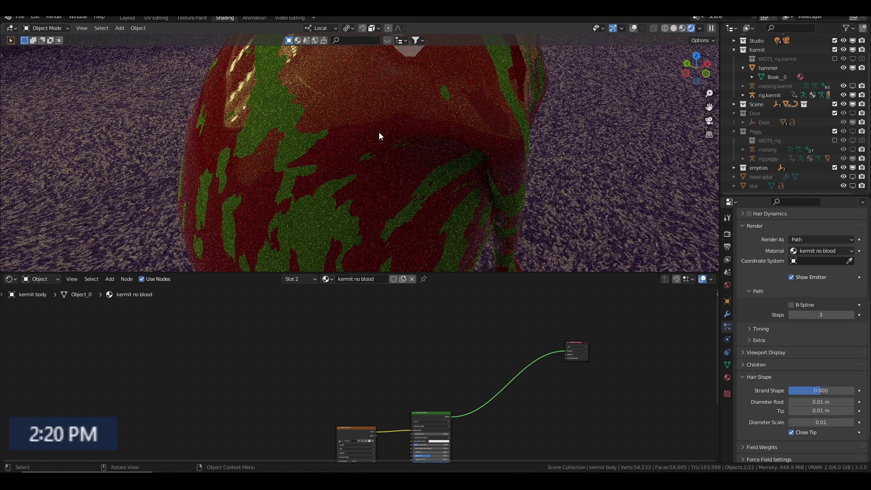
Enable Interpolated children with 100 display children per hair, then switch to Layout
click(771, 364)
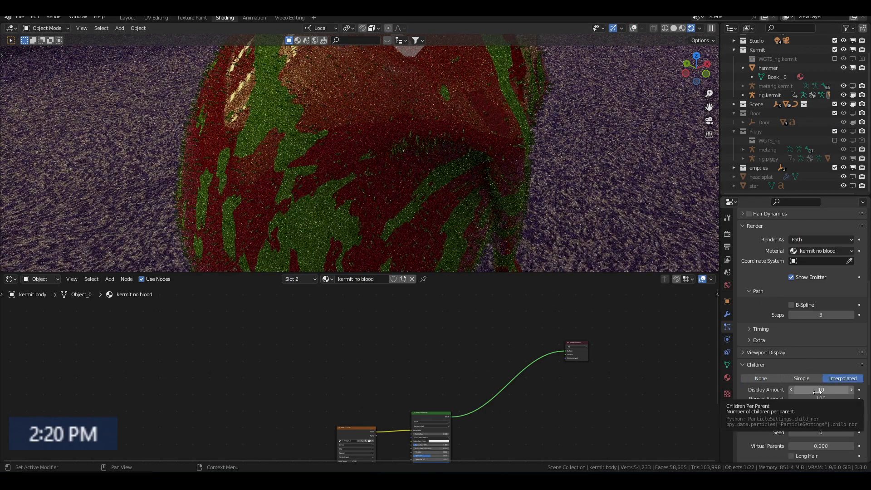
scroll(748, 308, down, 3)
scroll(748, 299, down, 5)
key(KP_0)
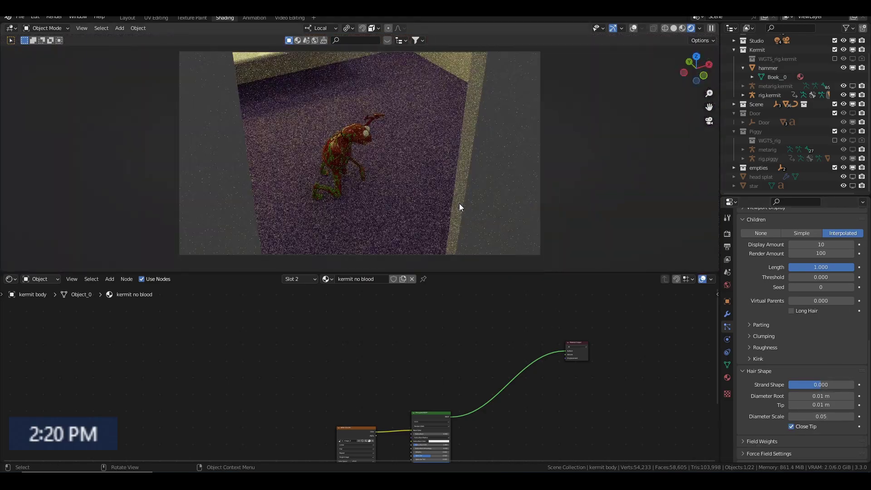
scroll(790, 379, up, 2)
click(819, 280)
text(100)
key(KP_Decimal)
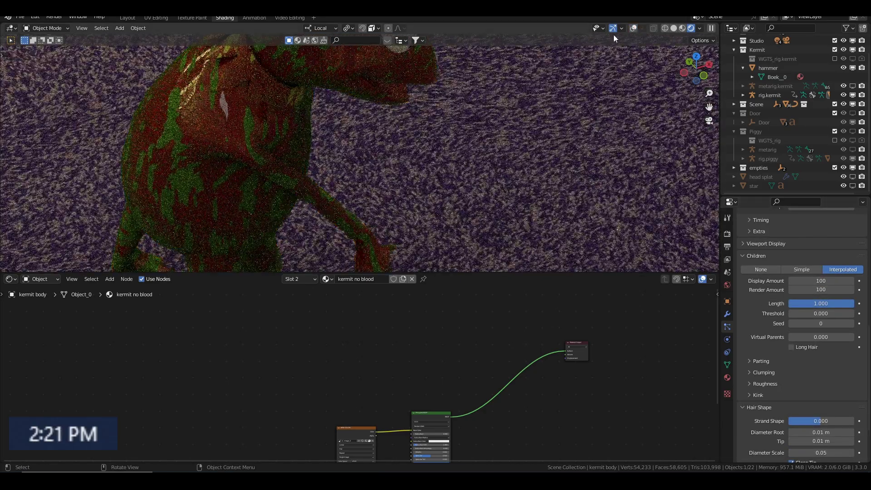
scroll(585, 49, down, 3)
click(127, 17)
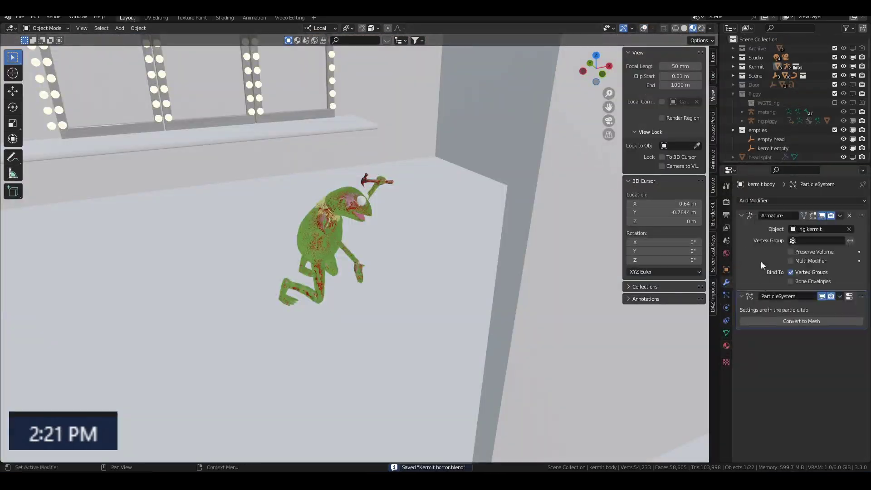
Isolate Piggy, zoom onto her head and select a connected face region in Edit Mode
ctrl+click(843, 94)
click(371, 279)
key(Tab)
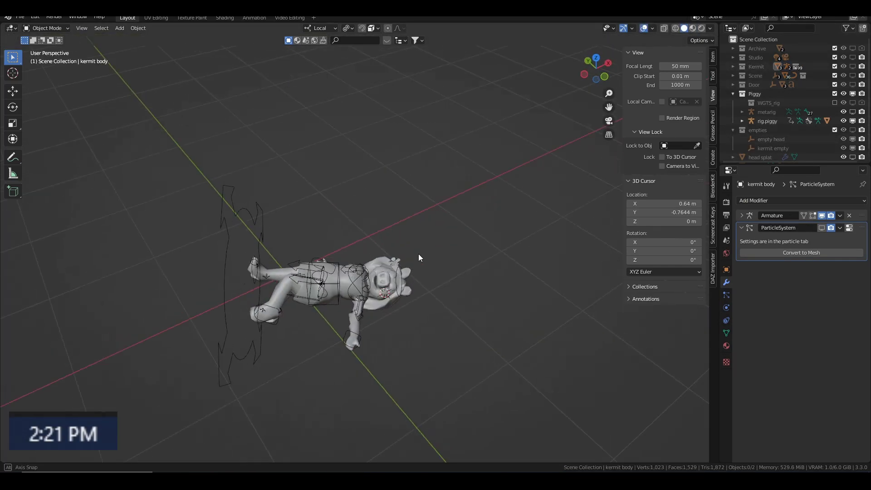
key(KP_Decimal)
middle_drag(589, 290, 473, 330)
key(l)
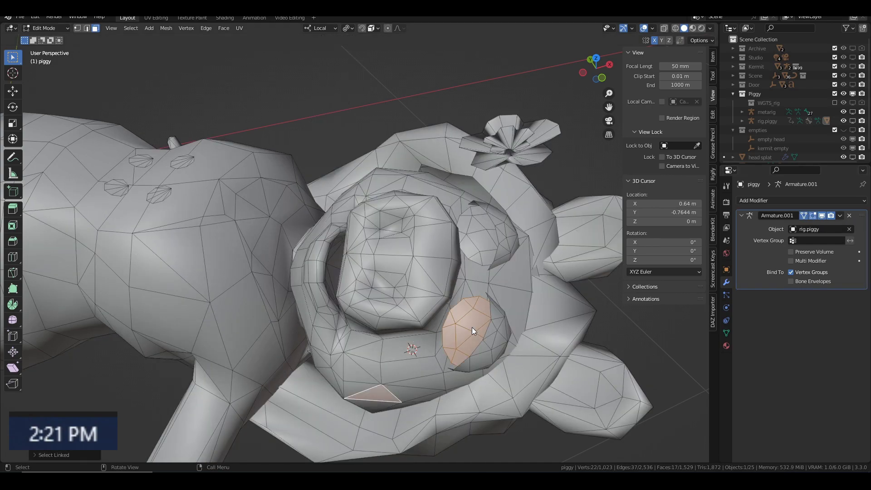
key(Tab)
Add a torus, rotate and shrink it over Piggy's eye, and rename it eye socket
key(shift+a)
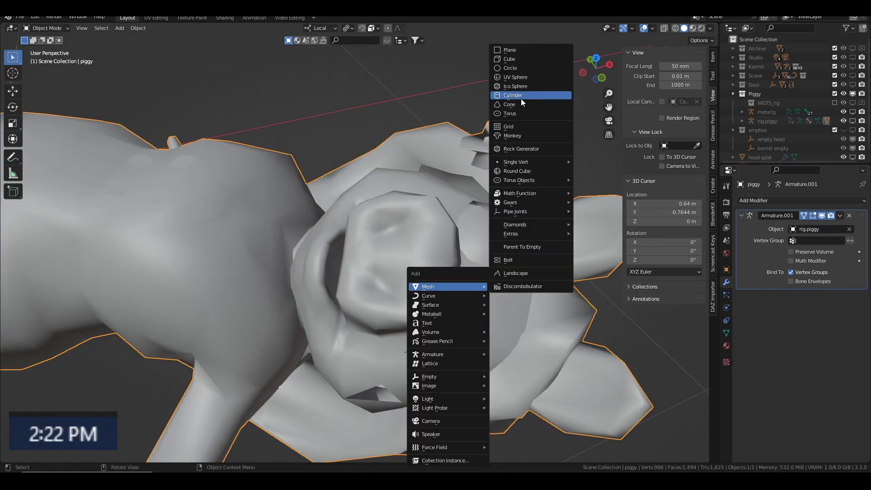
click(520, 96)
key(KP_3)
key(r)
click(394, 272)
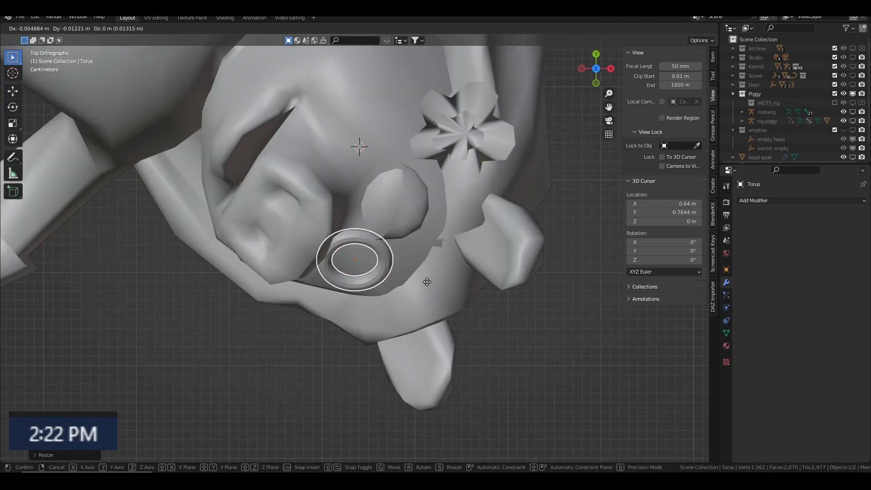
mouse_move(410, 274)
middle_down()
mouse_move(432, 181)
mouse_move(415, 261)
middle_up()
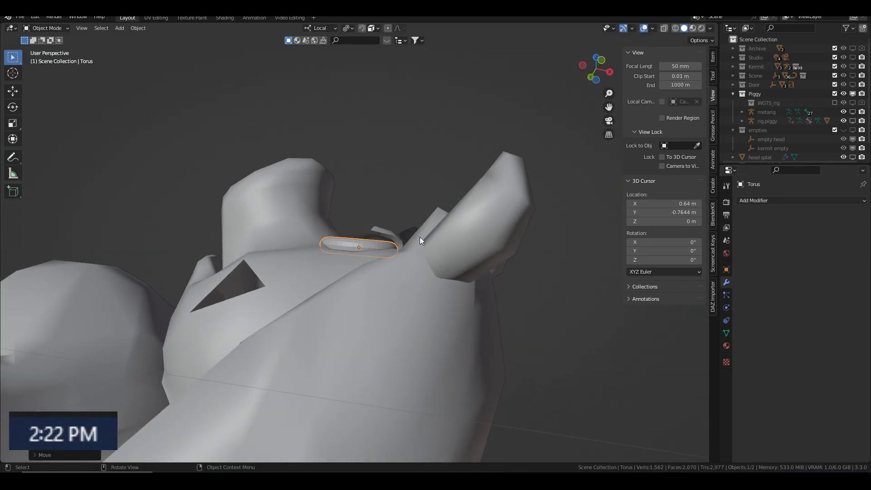
key(g)
click(456, 185)
key(F2)
text(eye socket)
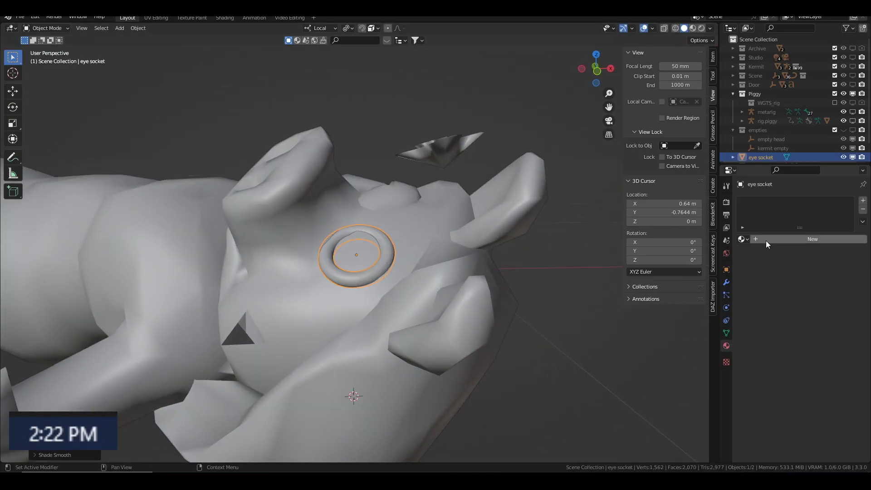
Give the eye socket ring a new material and a Subdivision Surface modifier
click(765, 240)
key(shift+F1)
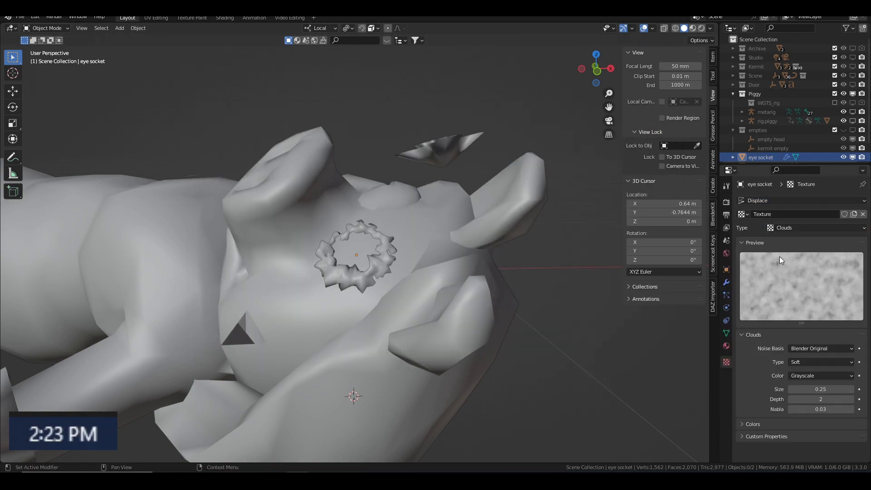
click(726, 282)
click(801, 200)
click(714, 358)
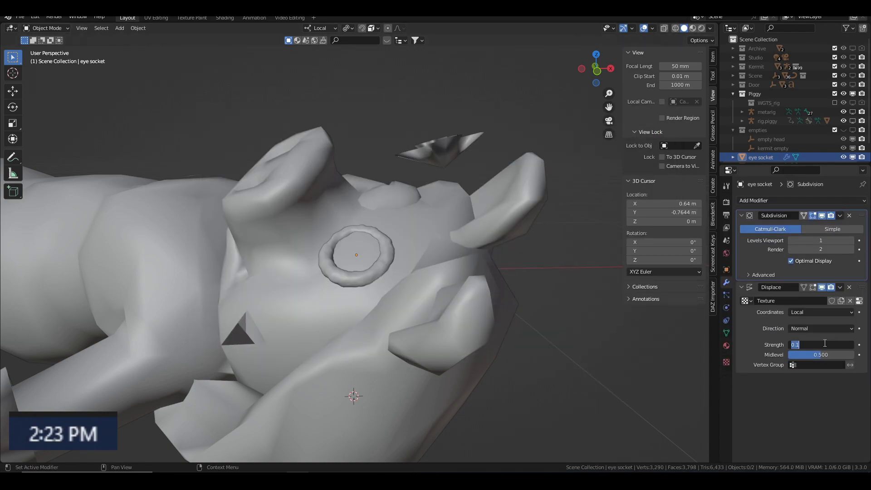
Set the Displace direction to Z and add a Shrinkwrap modifier onto Piggy
click(820, 328)
click(817, 354)
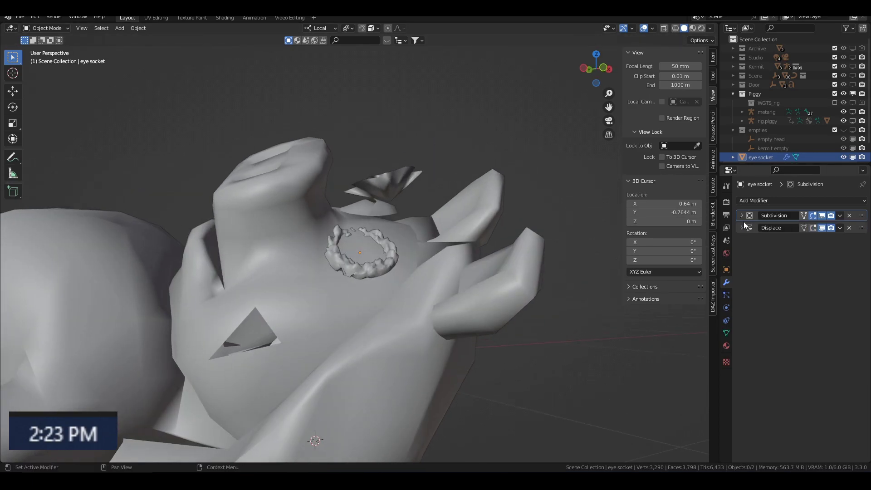
click(801, 200)
click(767, 326)
Knife-cut new edges into Piggy's face inside the eye-socket ring
shift+click(190, 118)
key(Tab)
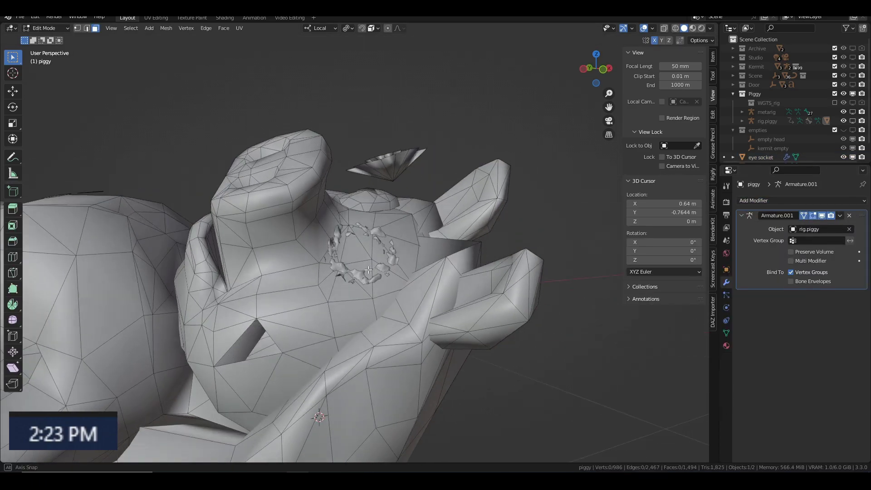
key(Return)
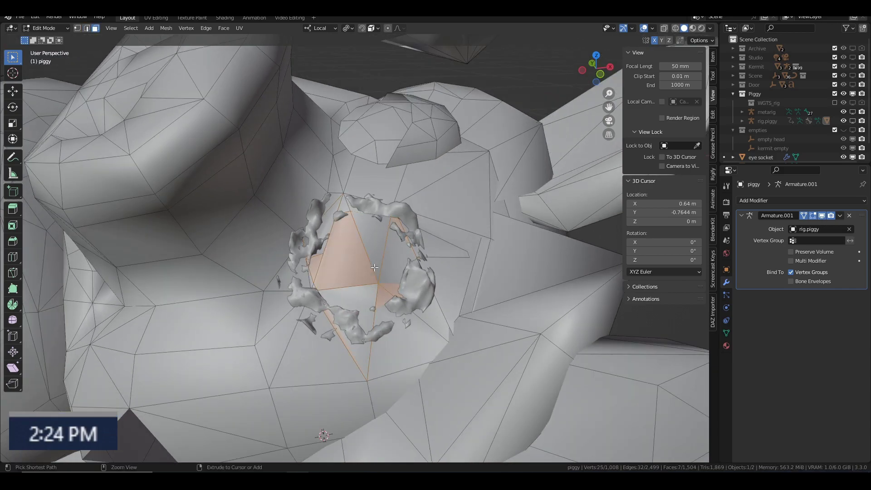
scroll(377, 248, down, 5)
Add a trial cylinder, attempt scaling and rotating it, then cancel and orbit back
key(shift+a)
click(358, 290)
key(s)
click(449, 343)
key(KP_3)
key(r)
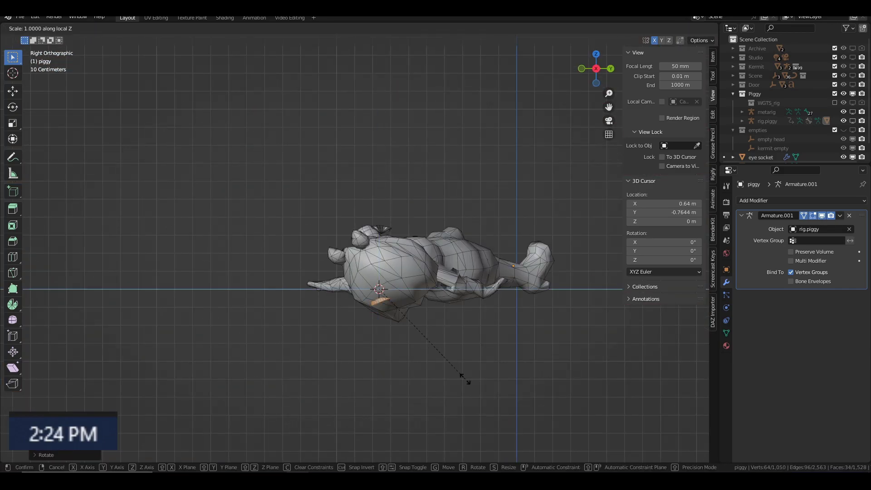
key(Escape)
key(grave)
middle_drag(433, 320, 431, 291)
key(Tab)
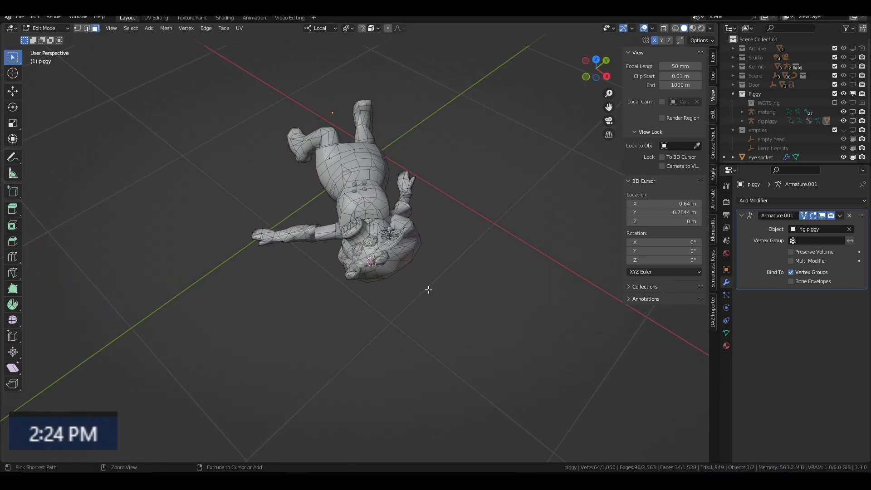
key(Tab)
Add a new cylinder and move it onto Piggy's eye for a cut-out
key(shift+a)
click(456, 270)
key(s)
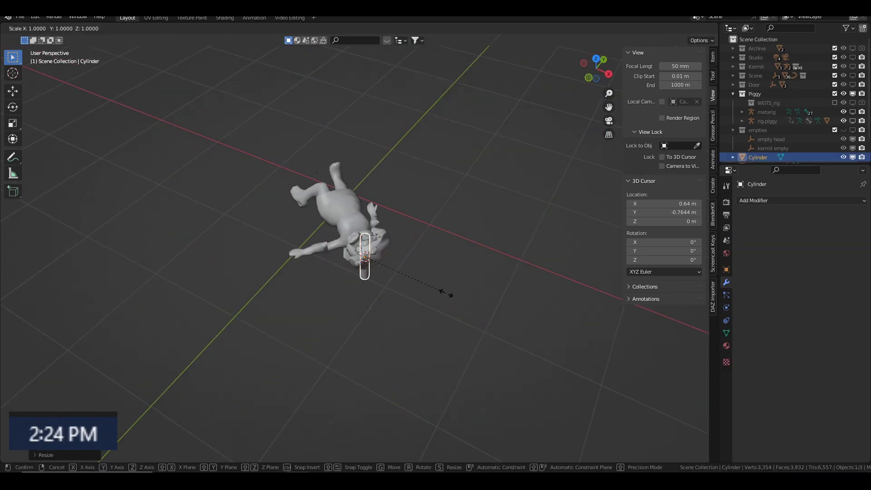
key(Escape)
key(KP_Decimal)
key(g)
click(442, 195)
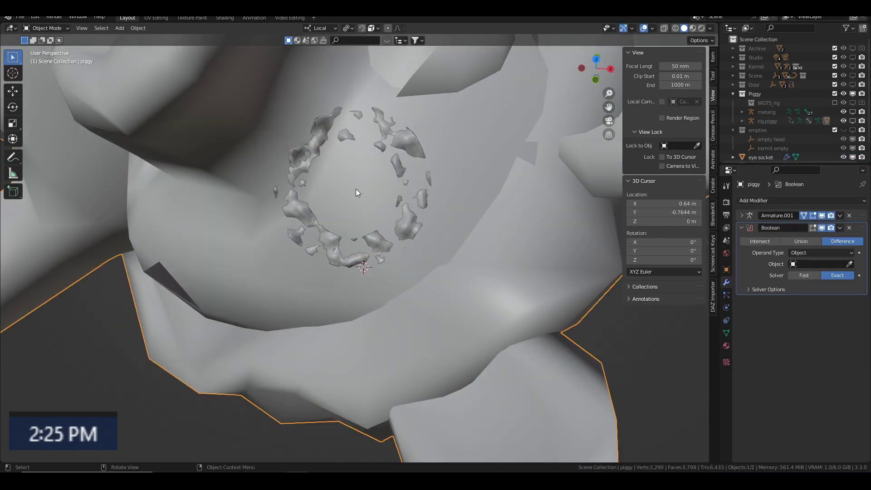
Replace Piggy's Boolean with a Multiresolution modifier and inflate a dome inside the ring
click(766, 200)
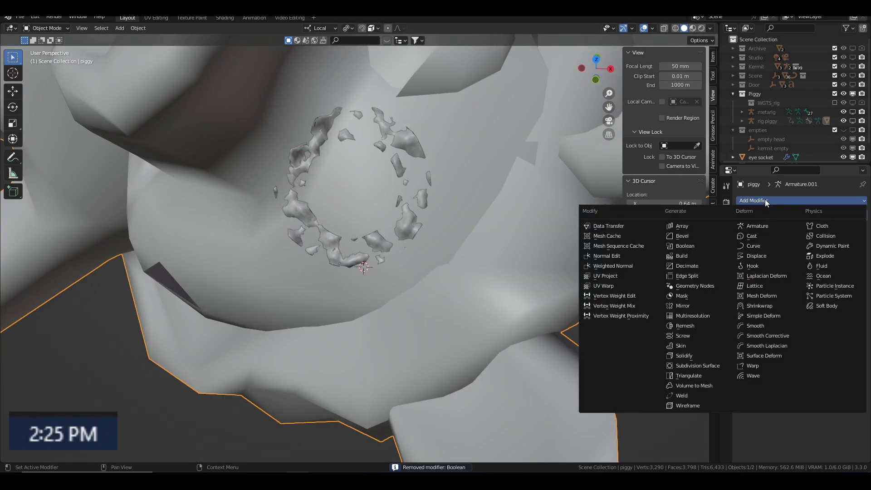
click(693, 316)
key(Tab)
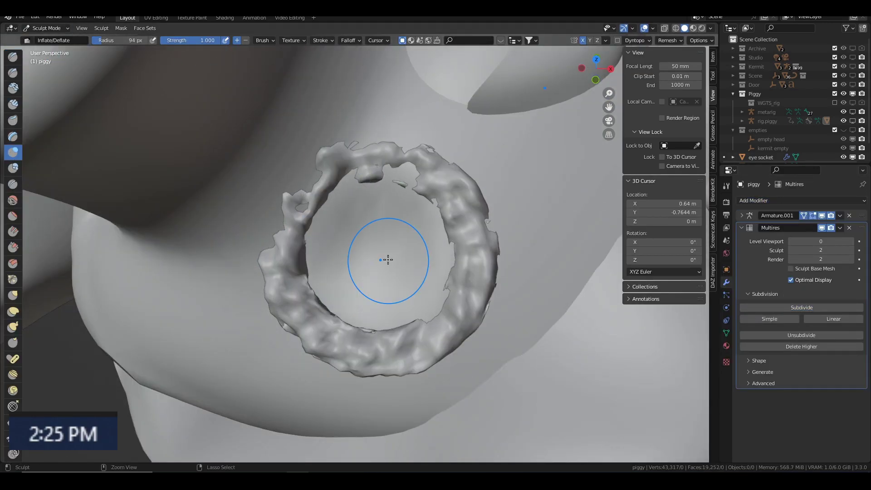
drag(388, 259, 361, 217)
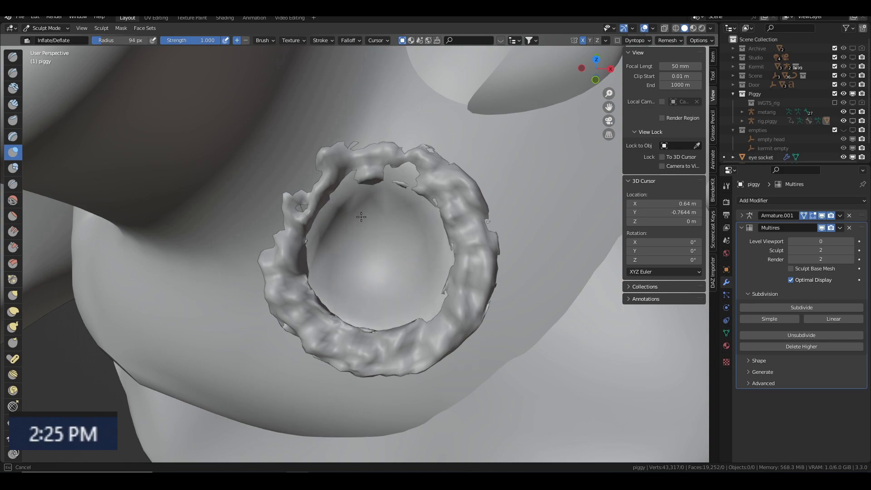
key(Tab)
Select the faces inside the eye ring and assign them the fleshy veiny material
shift+click(397, 247)
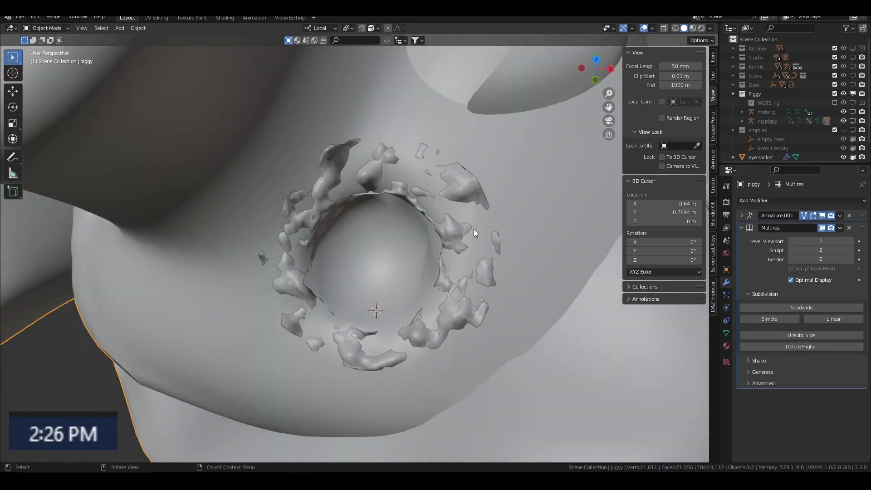
click(726, 345)
click(766, 239)
key(Tab)
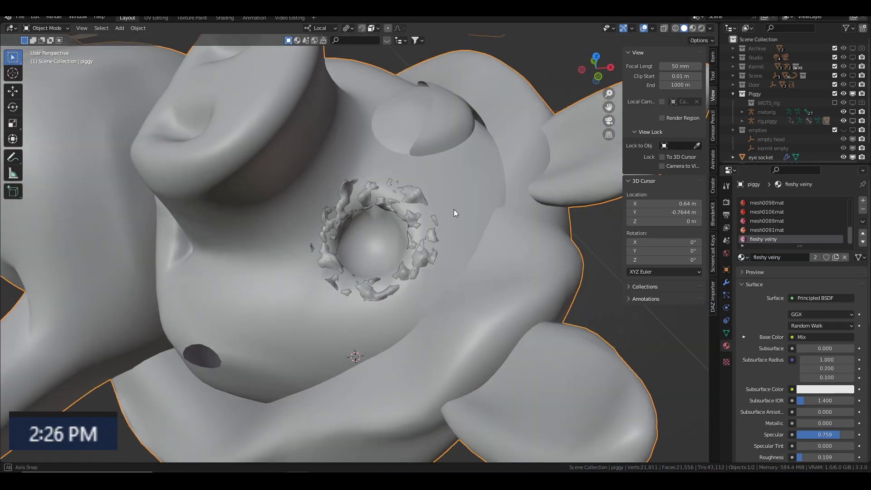
scroll(367, 248, down, 3)
Attempt knife cuts on faces inside Piggy's eye ring using X-ray view
key(Tab)
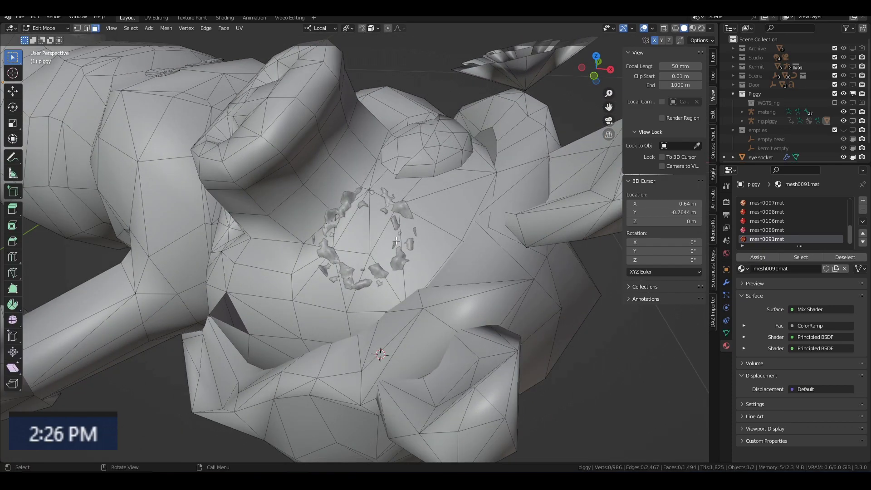
key(k)
click(370, 173)
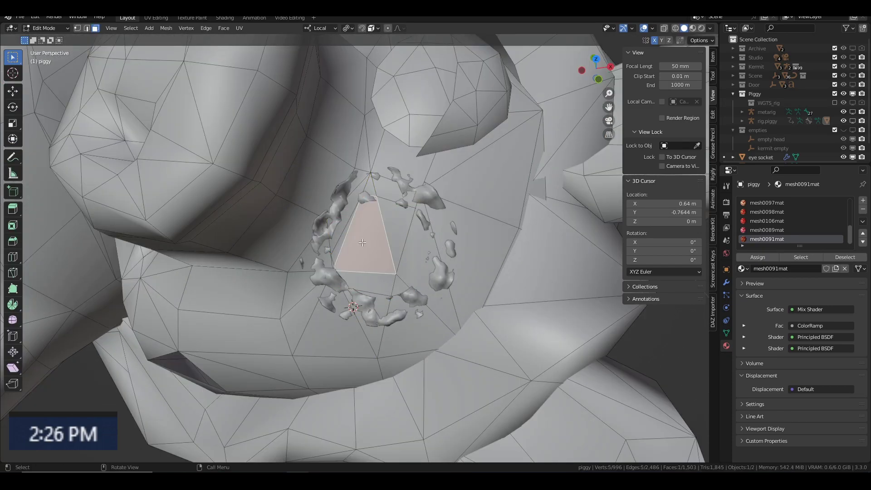
key(2)
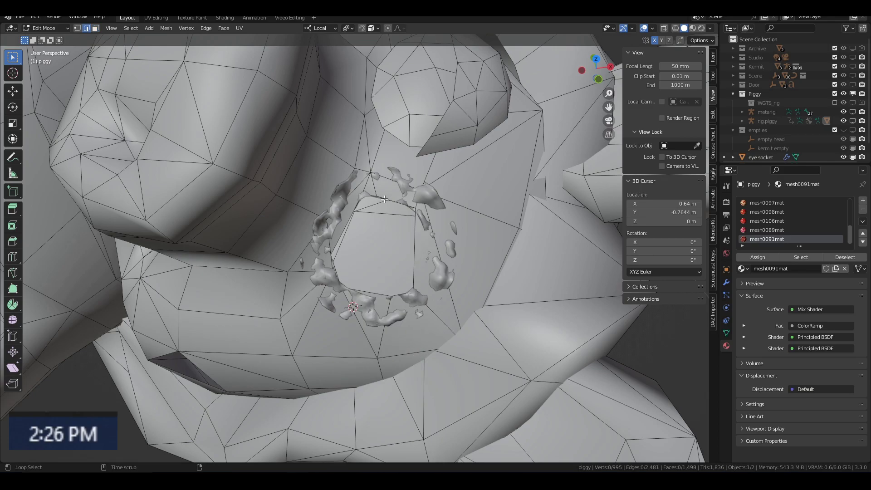
key(alt+z)
middle_drag(412, 279, 383, 220)
Undo the edge changes back to object mode and select the eye-socket ring
key(ctrl+z)
key(ctrl+z)
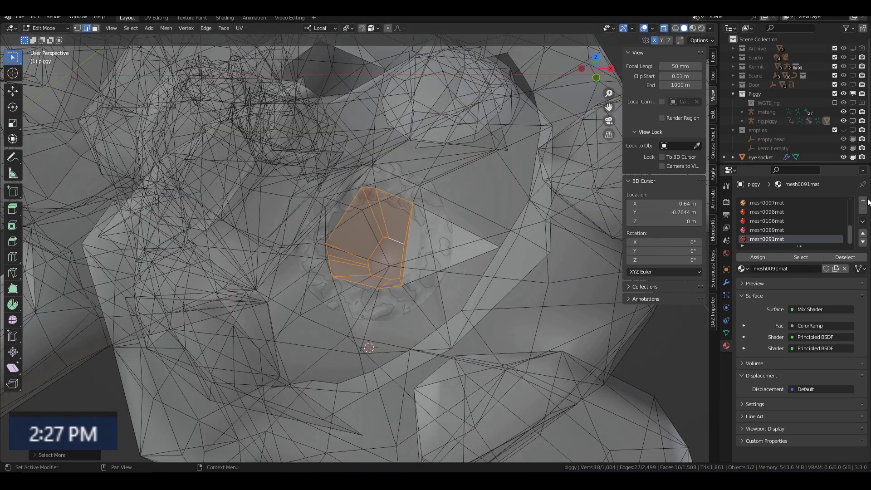
key(ctrl+z)
key(ctrl+z)
click(725, 282)
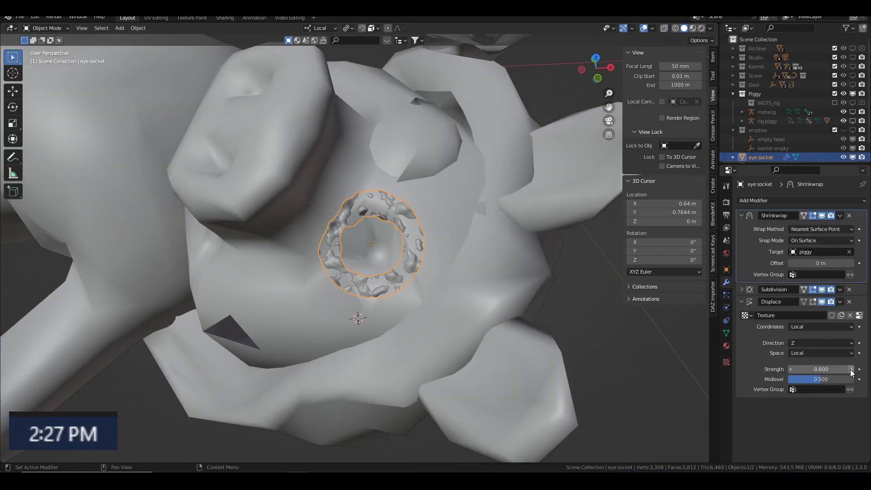
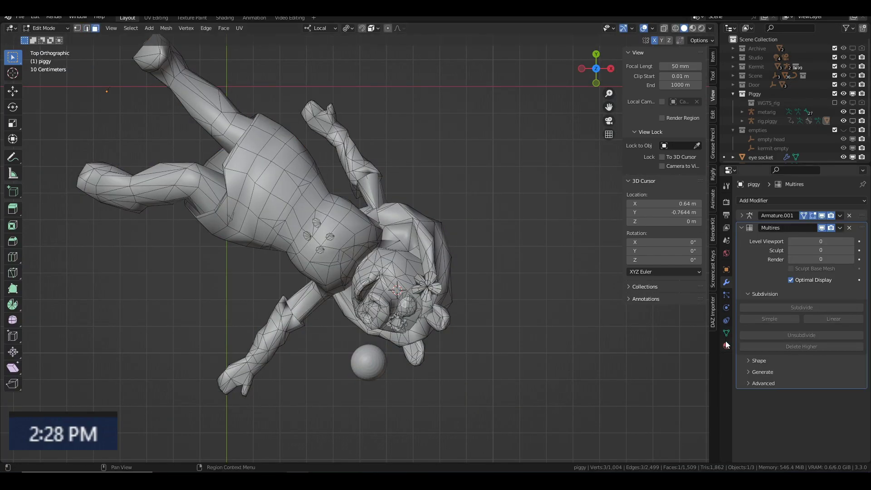
Give the eyeball sphere the mesh0109mat material and delete the unwanted shader nodes
key(Return)
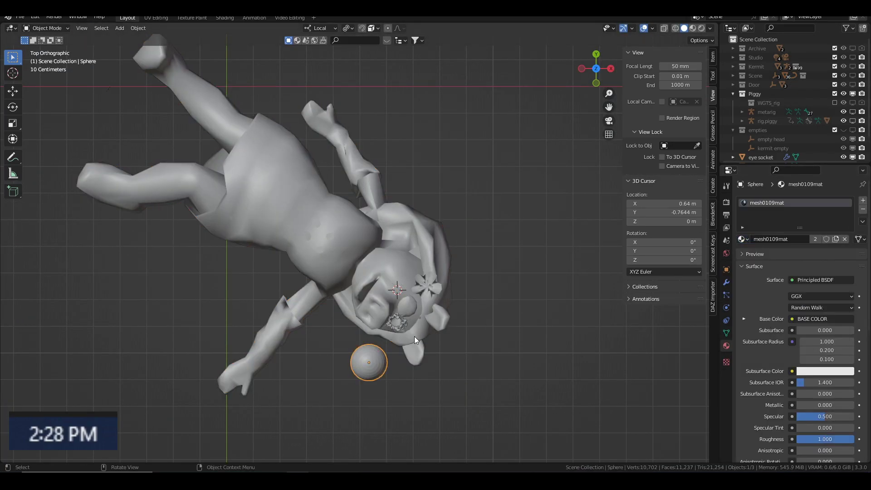
click(224, 17)
key(KP_Decimal)
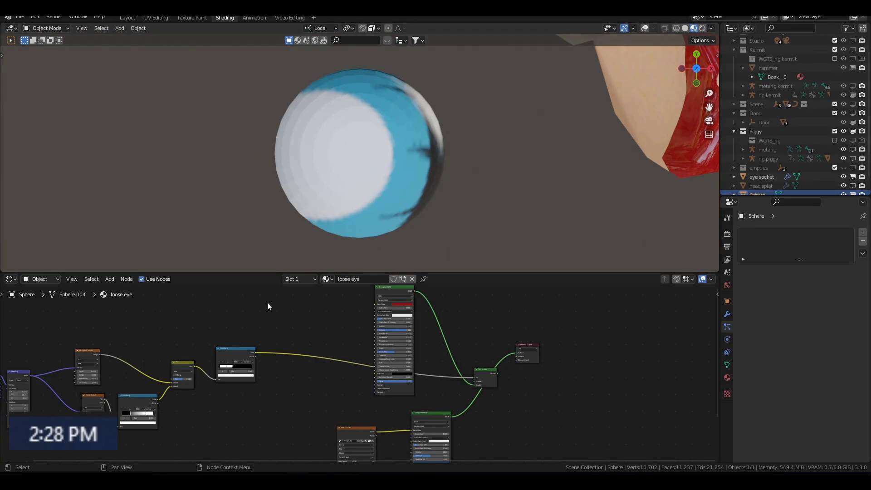
drag(67, 327, 442, 384)
key(x)
scroll(358, 422, up, 2)
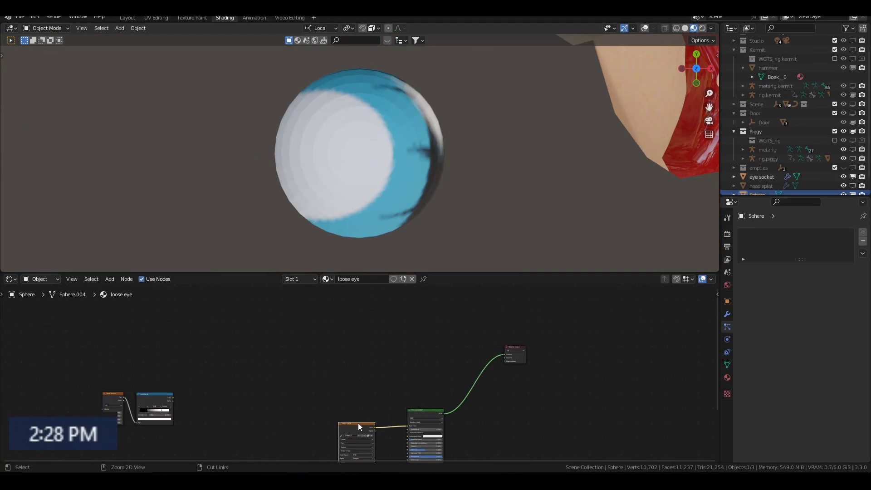
Select the whole eyeball sphere and scale up its UVs in UV Editing
key(shift+alt+z)
key(u)
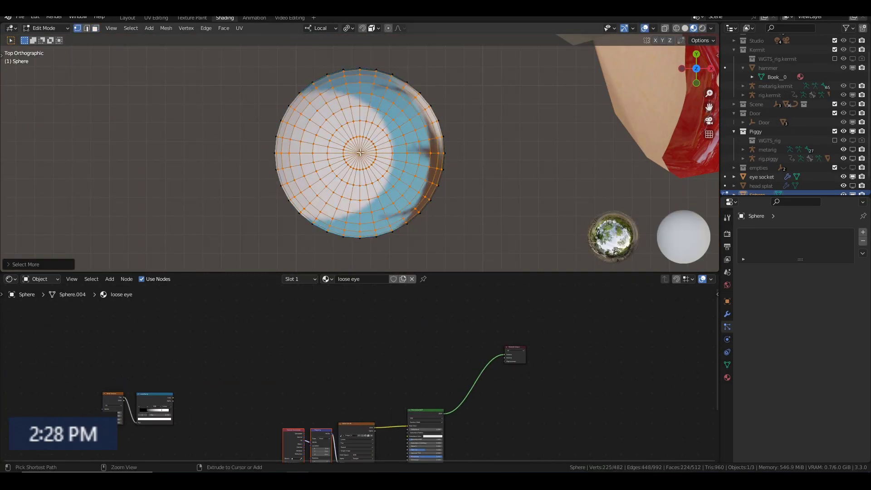
key(a)
click(156, 17)
key(s)
click(37, 257)
click(128, 17)
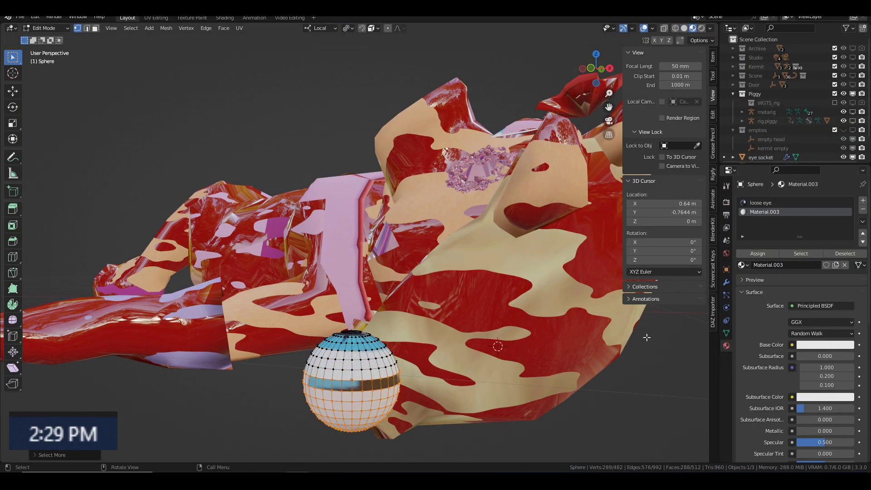
scroll(825, 436, down, 1)
Assign Material.003 to the selected sphere faces and return to object mode
click(760, 202)
right_click(390, 281)
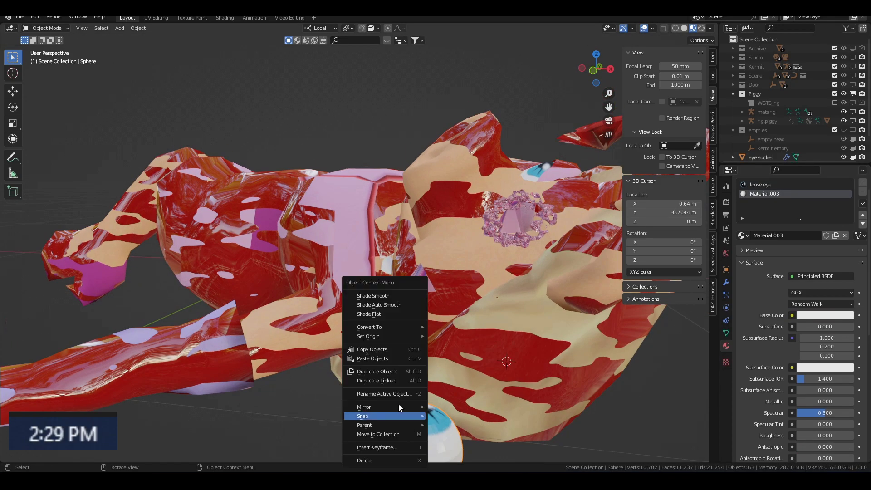
key(Tab)
middle_drag(398, 403, 399, 392)
click(825, 315)
scroll(461, 165, down, 3)
Select the eye socket, frame it in Shading, and resize it
click(461, 165)
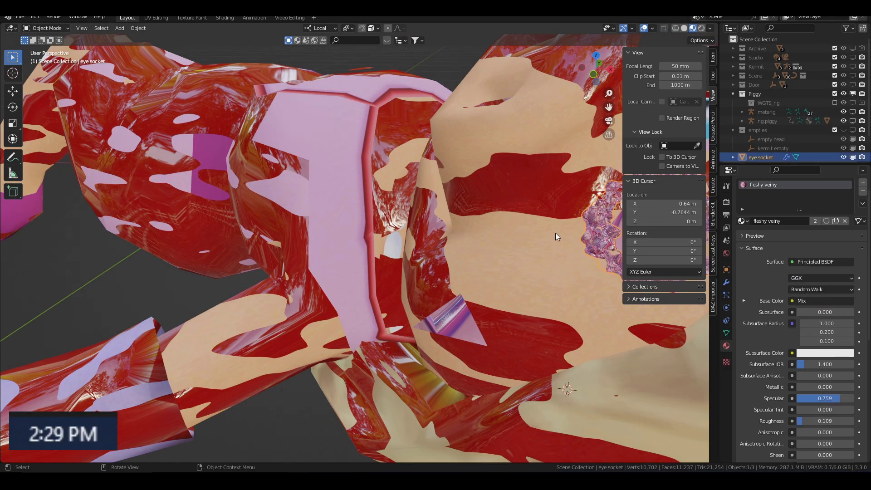
click(224, 17)
key(KP_Decimal)
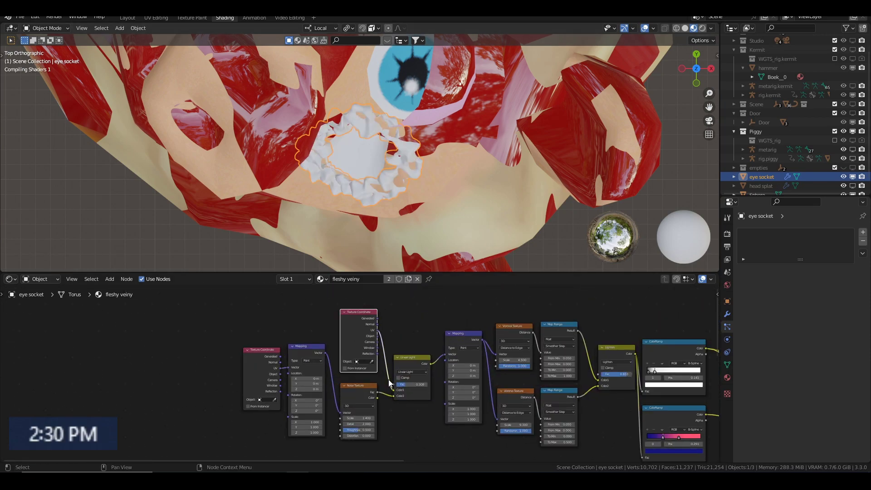
click(359, 167)
key(Tab)
click(771, 271)
click(801, 289)
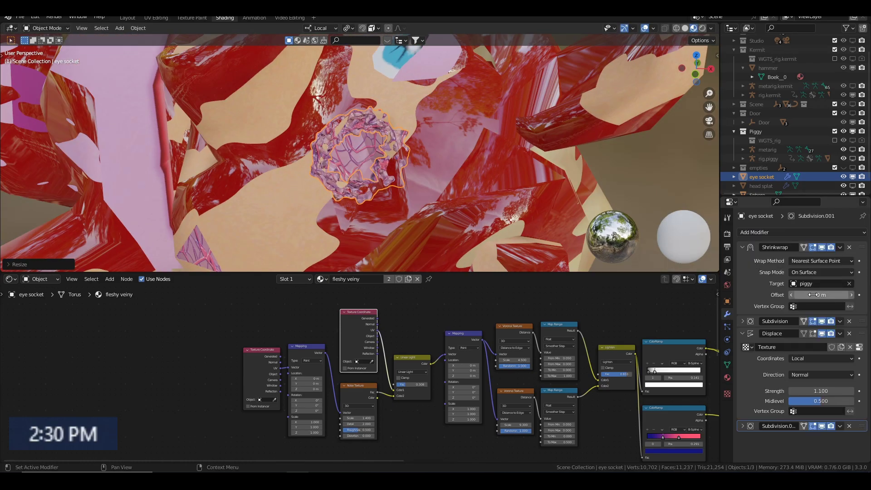
Select Piggy in edit mode and pick her mesh0091mat material slot
mouse_move(396, 197)
middle_down()
mouse_move(408, 163)
mouse_move(391, 198)
middle_up()
click(391, 197)
key(Tab)
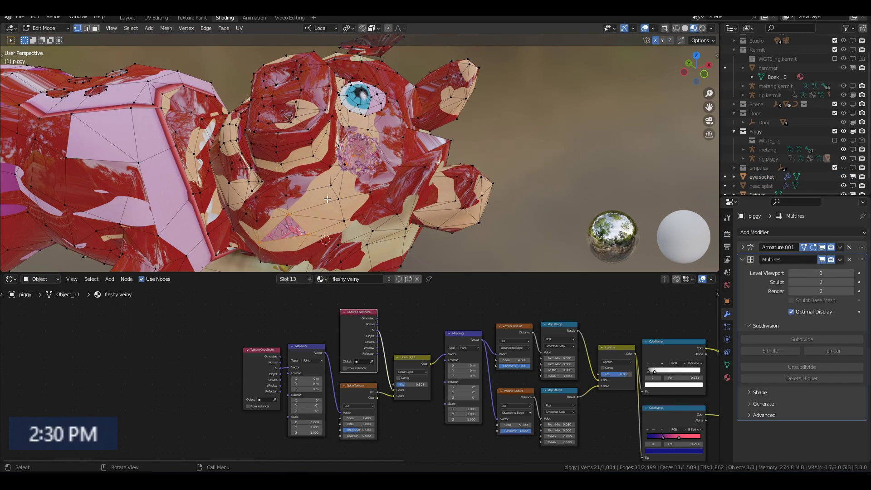
click(727, 377)
click(764, 271)
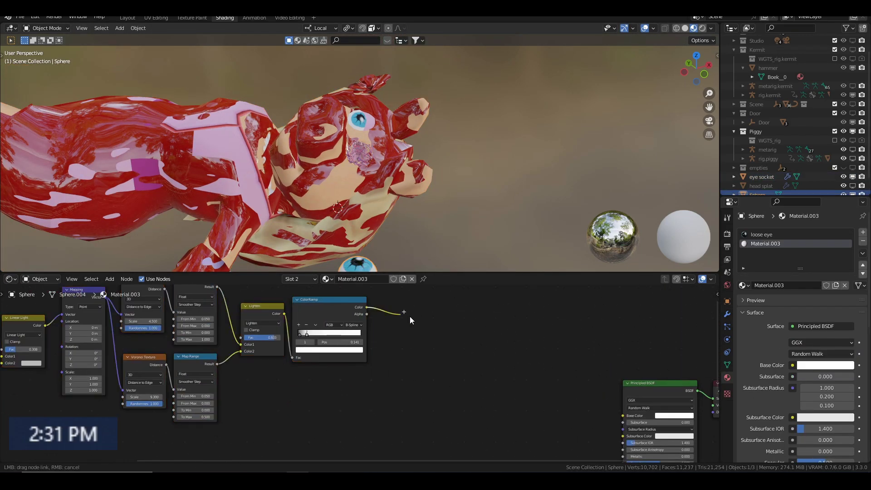
Duplicate the ColorRamp into Base Color, shift its stop, and add a Noise Texture
key(ctrl+shift+d)
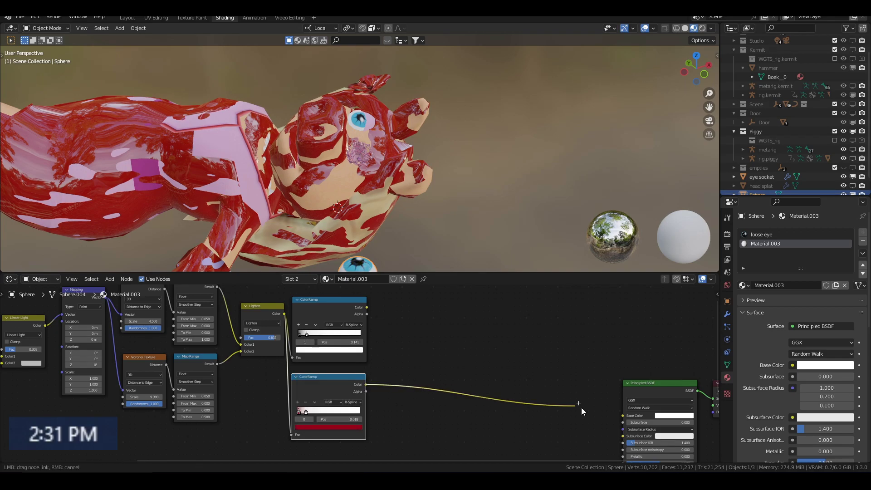
drag(581, 412, 623, 416)
drag(336, 411, 331, 412)
scroll(343, 414, down, 2)
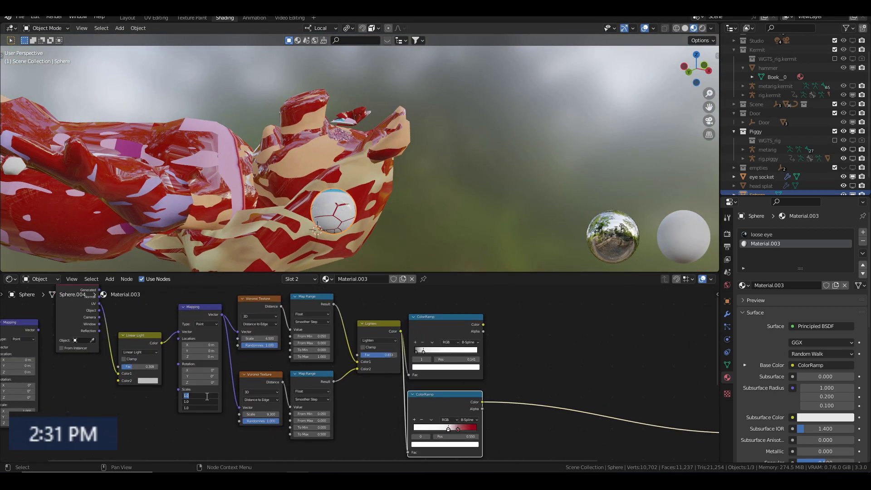
middle_drag(149, 394, 334, 393)
key(ctrl+v)
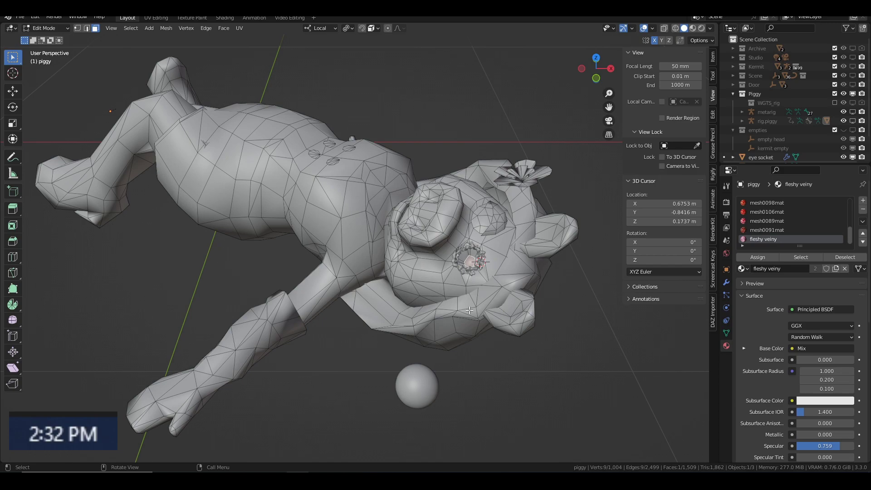
Add a Bezier curve and position its points from Piggy's head toward the eyeball
key(shift+a)
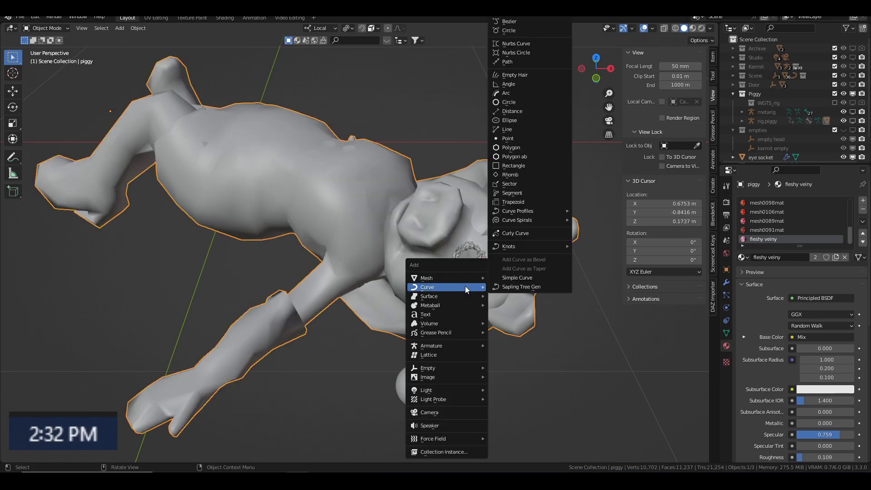
click(508, 22)
key(Tab)
key(KP_3)
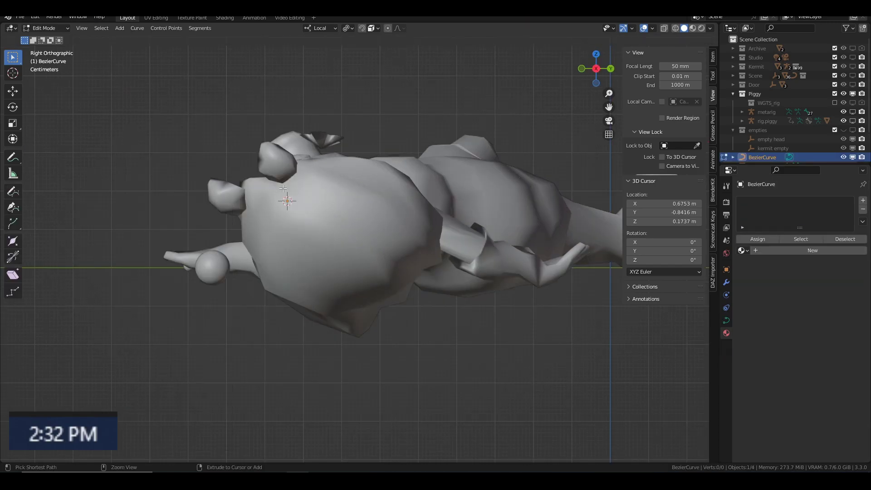
mouse_move(216, 221)
middle_down()
mouse_move(351, 204)
mouse_move(445, 287)
middle_up()
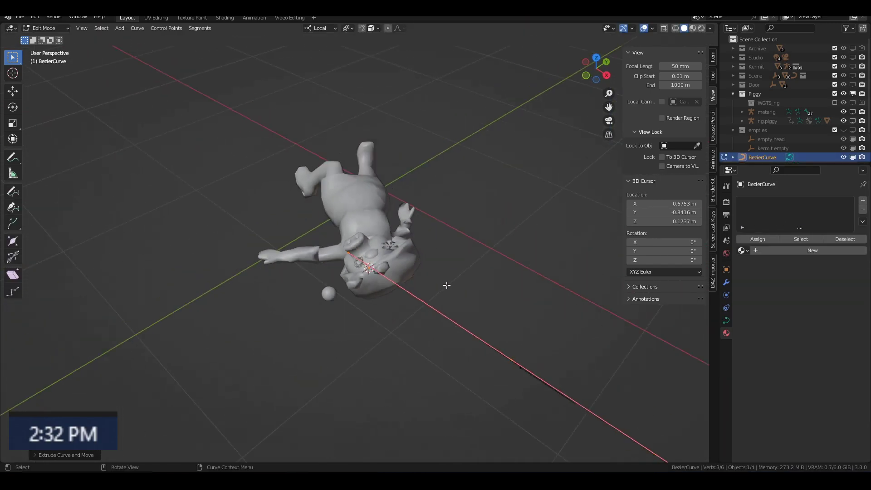
key(g)
click(378, 260)
mouse_move(550, 262)
middle_down()
mouse_move(537, 395)
mouse_move(550, 286)
mouse_move(311, 250)
mouse_move(407, 195)
mouse_move(457, 272)
middle_up()
click(335, 245)
key(Tab)
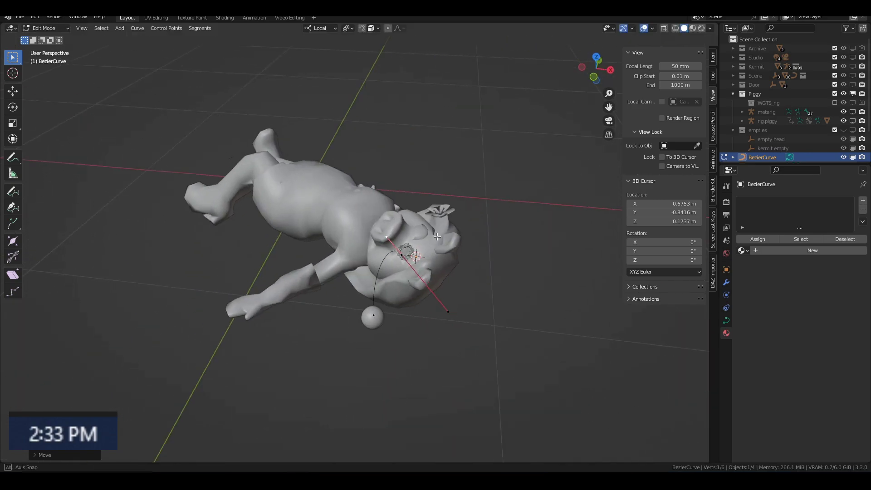
Convert a beveled copy of the curve into a mesh and isolate it
click(726, 320)
click(137, 28)
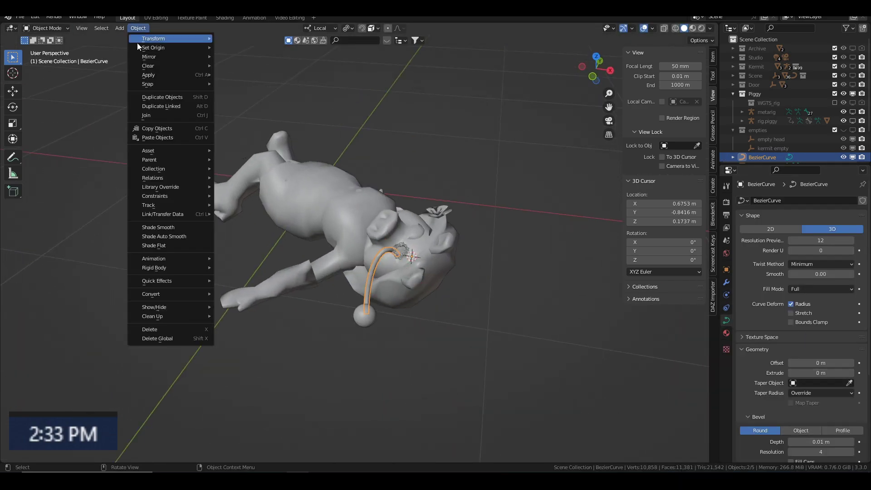
click(234, 303)
key(Tab)
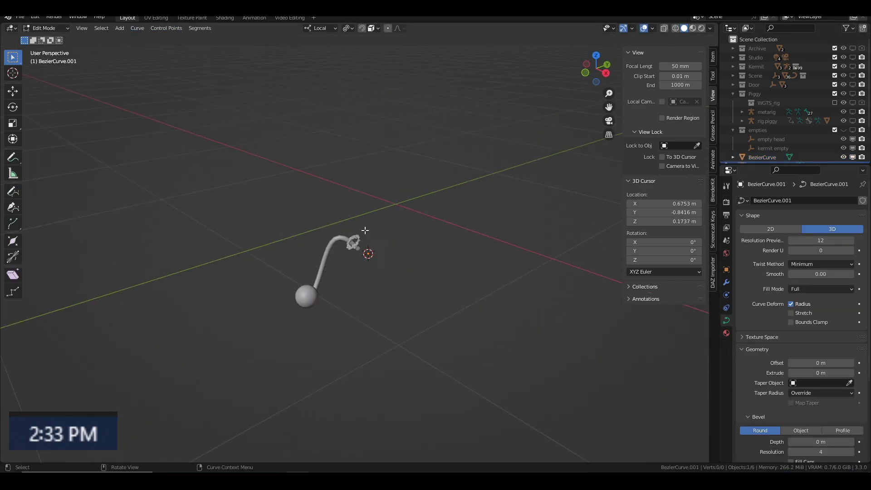
key(KP_1)
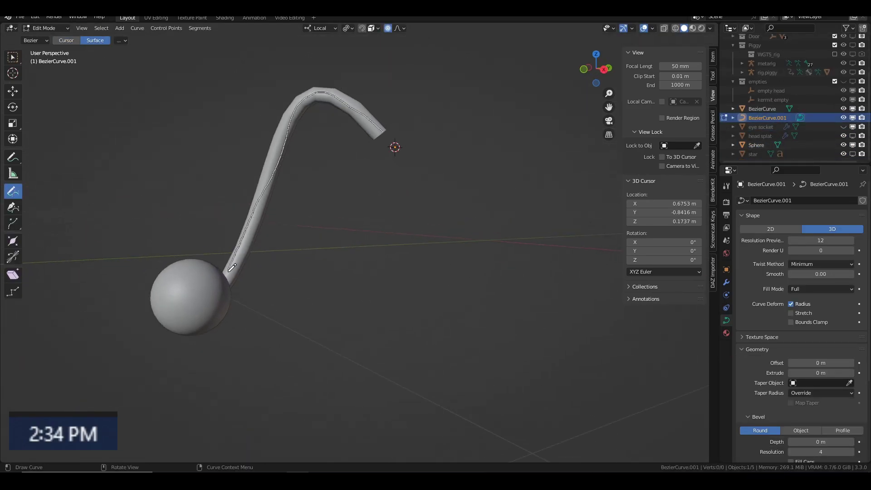
Thicken the curve into a tube with Bevel Depth and delete the leftover curve mesh
mouse_move(276, 154)
middle_down()
mouse_move(407, 213)
mouse_move(383, 254)
middle_up()
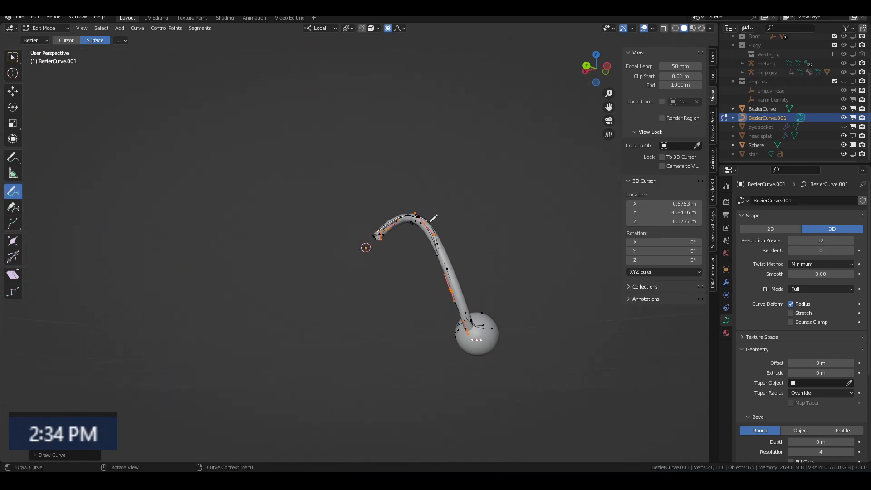
drag(383, 255, 383, 255)
middle_drag(384, 256, 451, 312)
key(Tab)
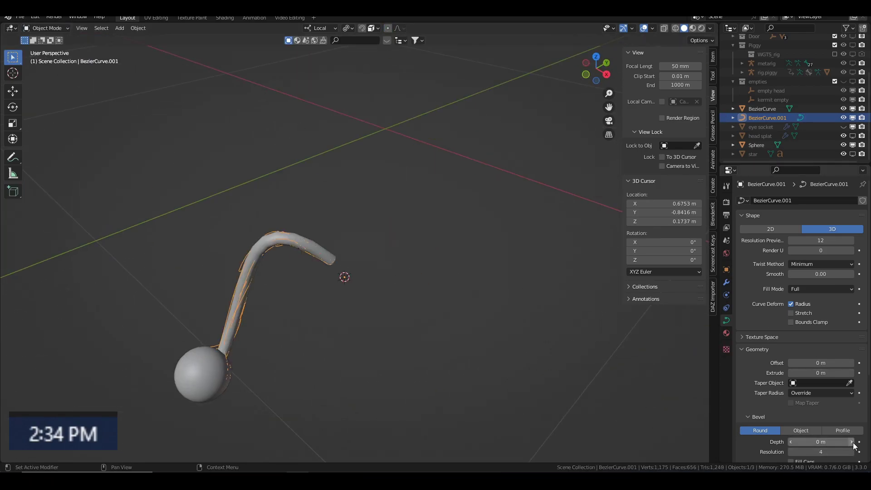
drag(809, 441, 815, 440)
key(Tab)
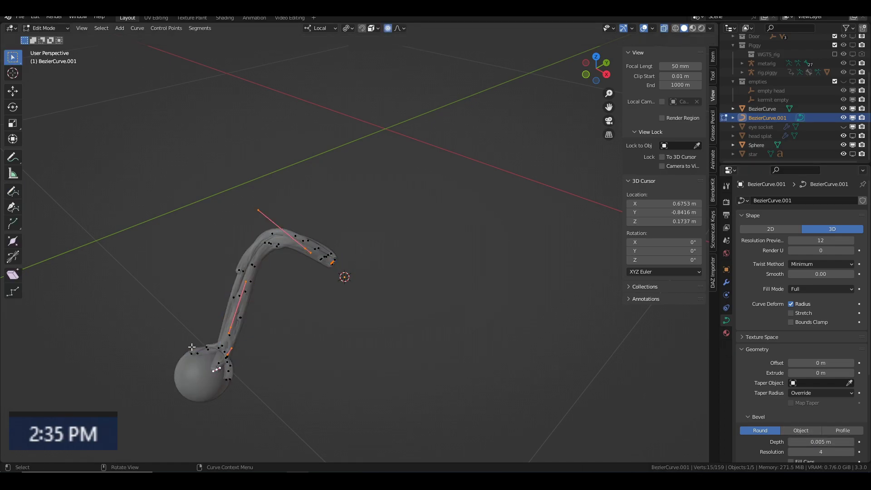
click(350, 288)
key(Tab)
click(210, 312)
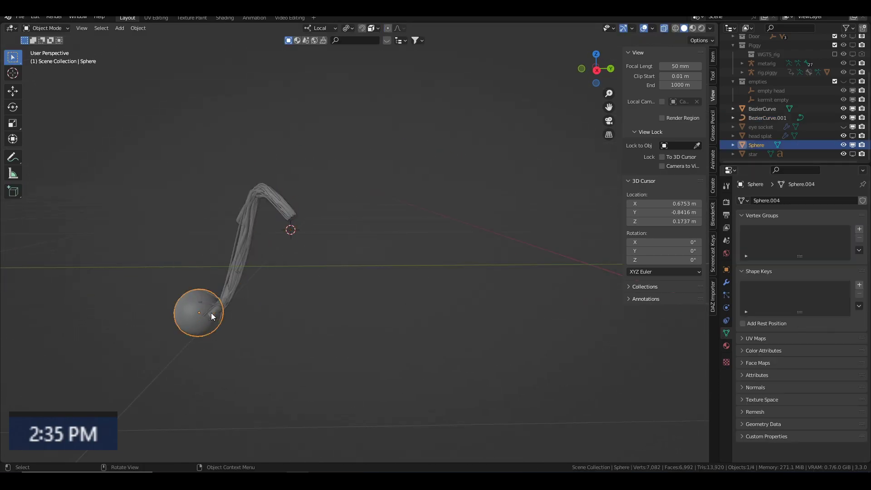
key(Delete)
Give the stem a new material named 'eye stem' and inspect it in Shading
middle_drag(246, 277, 331, 232)
click(332, 235)
click(725, 333)
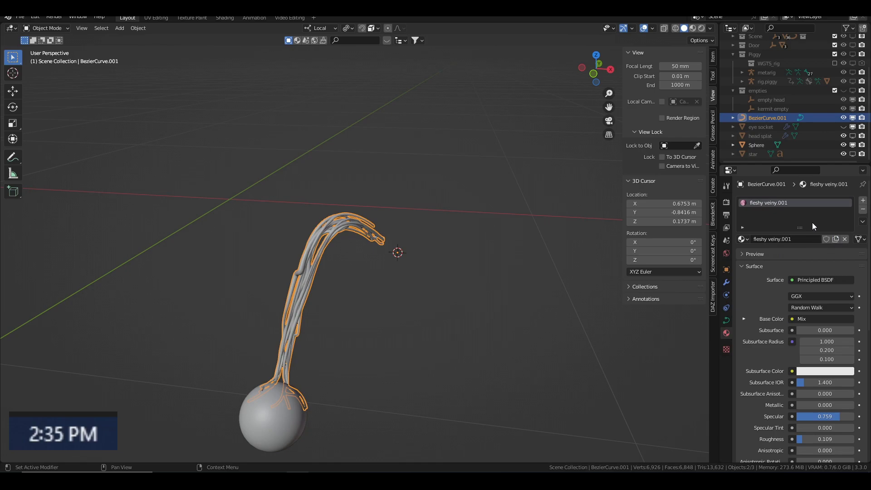
text(m)
key(Return)
click(225, 17)
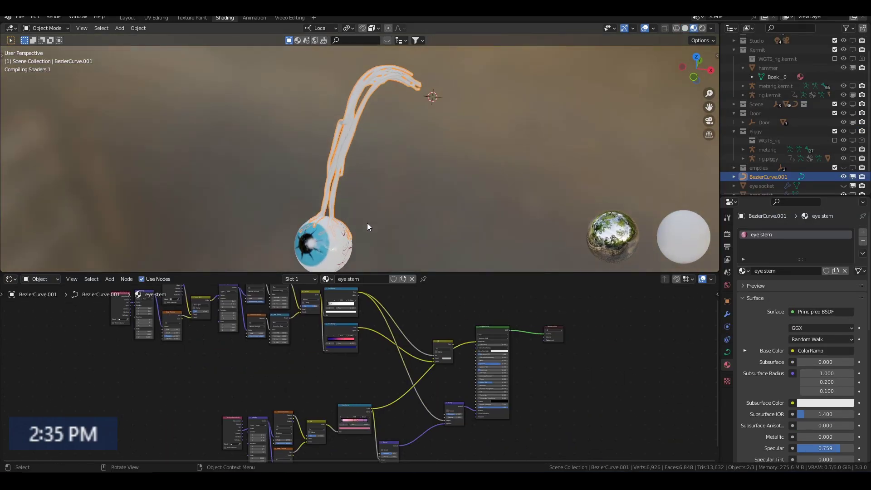
scroll(350, 140, up, 3)
scroll(349, 139, down, 4)
scroll(326, 435, up, 3)
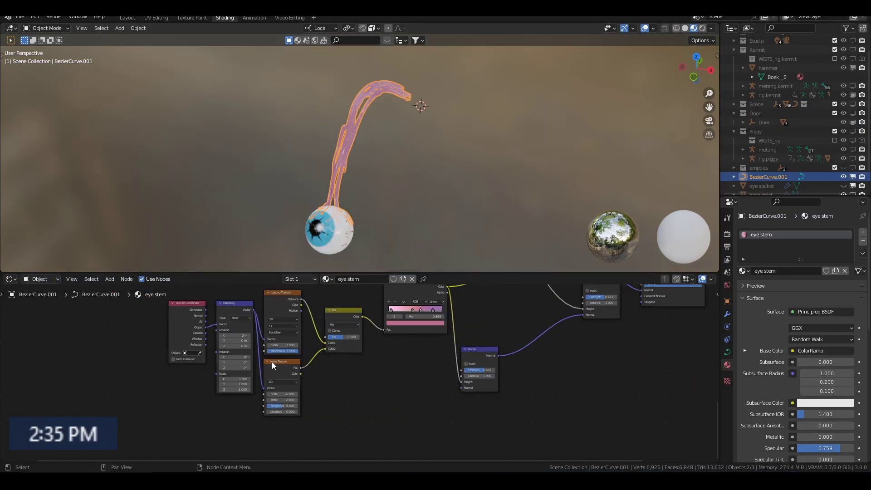
scroll(408, 399, up, 2)
click(128, 17)
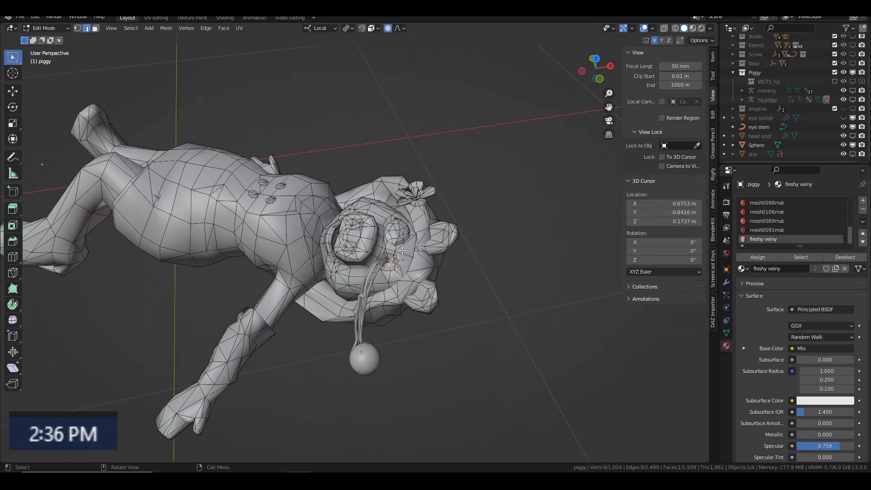
Extrude and scale a small patch of faces on Piggy's head
key(l)
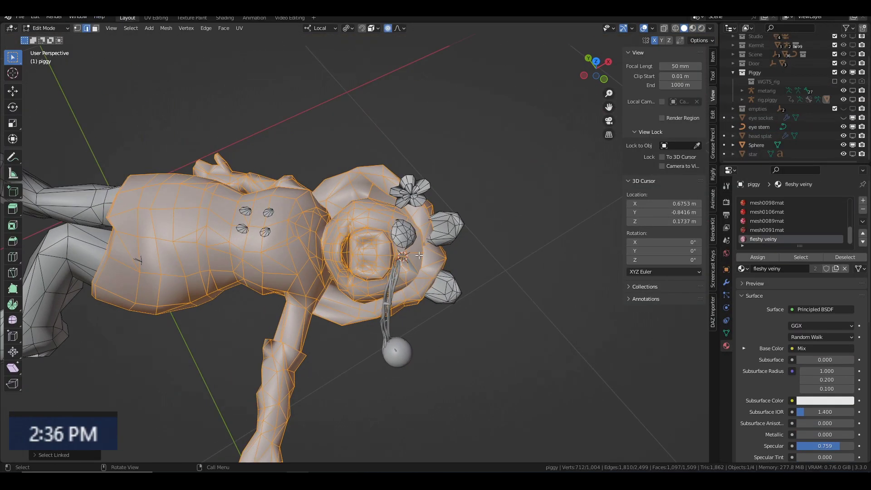
mouse_move(418, 255)
middle_down()
mouse_move(399, 236)
mouse_move(408, 236)
middle_up()
click(385, 229)
key(e)
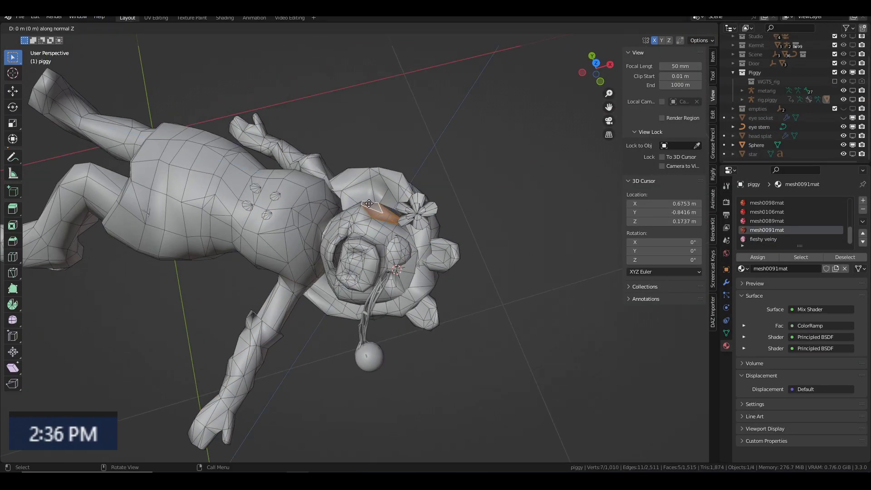
key(s)
click(417, 238)
click(725, 332)
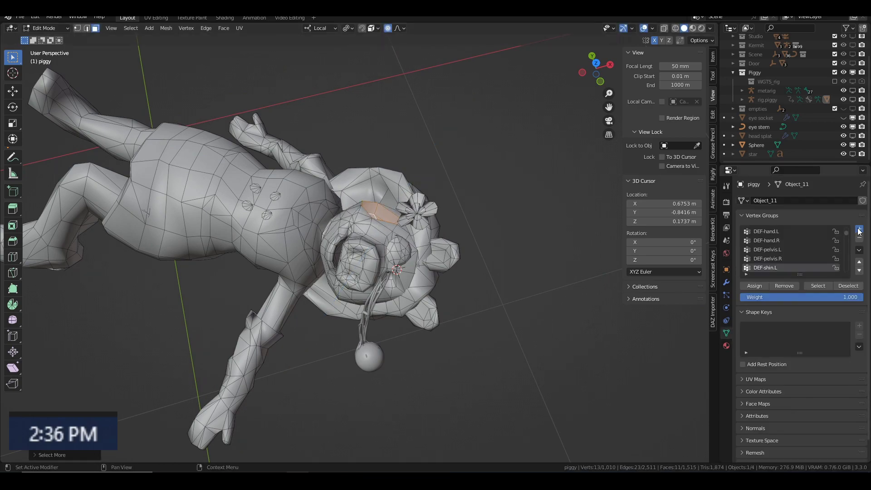
middle_drag(369, 237, 366, 249)
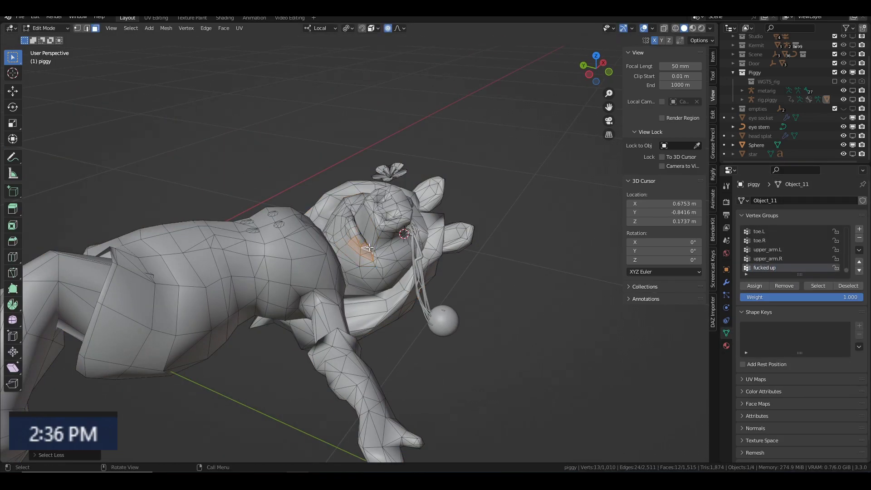
key(Escape)
key(Tab)
Replace Multires with a Displace modifier limited to the head vertex group, using a new texture
click(726, 282)
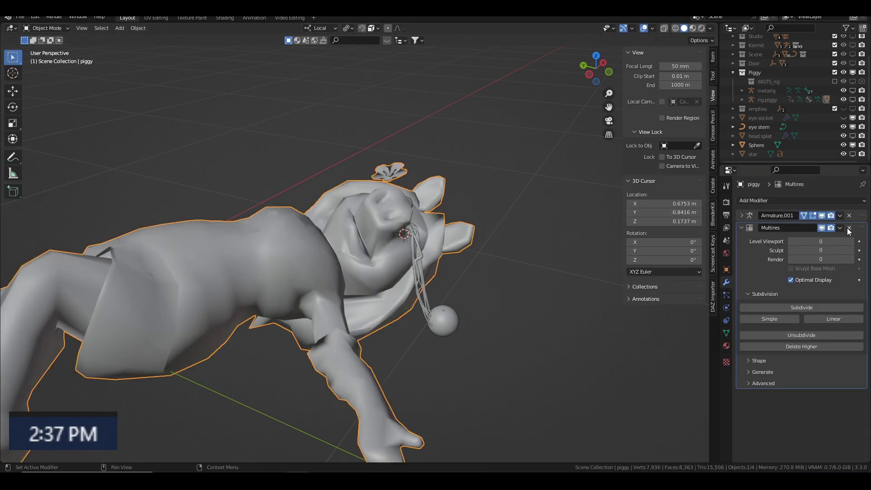
click(778, 200)
click(756, 256)
click(840, 228)
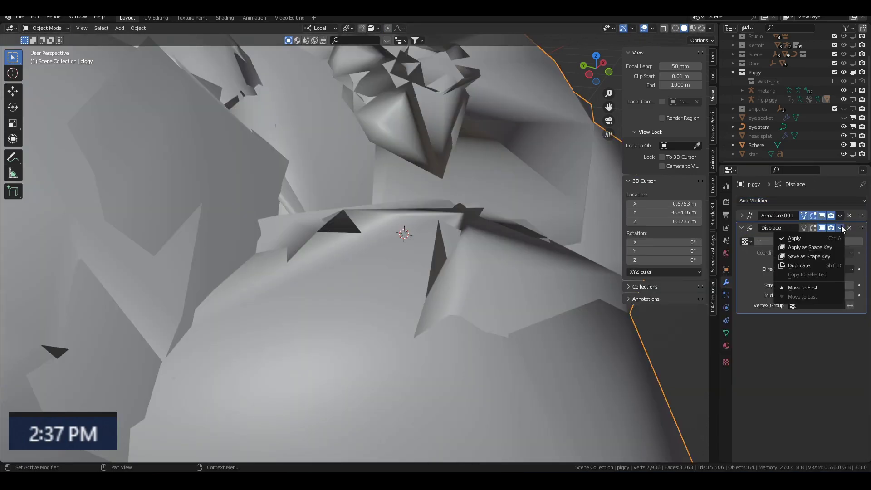
click(810, 305)
click(812, 317)
Add a Subdivision Surface above Displace and set displacement strength to 0.3
click(744, 240)
click(642, 268)
click(753, 200)
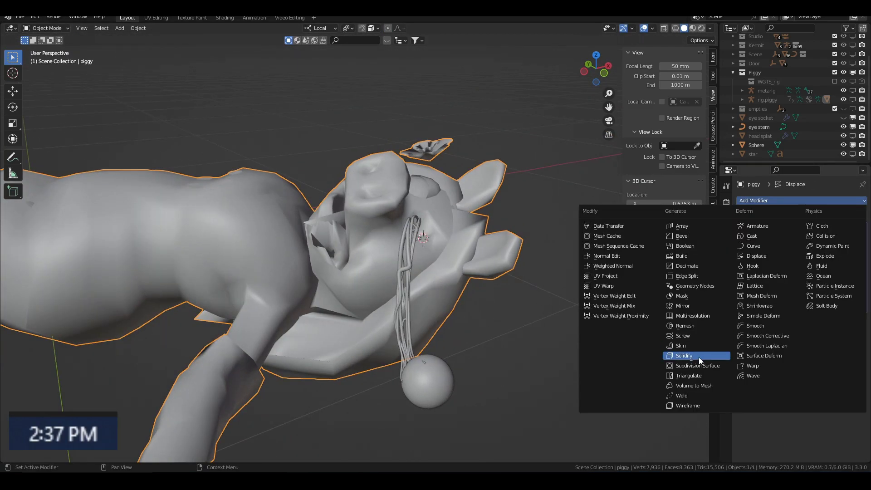
click(641, 355)
double_click(821, 367)
text(0.3)
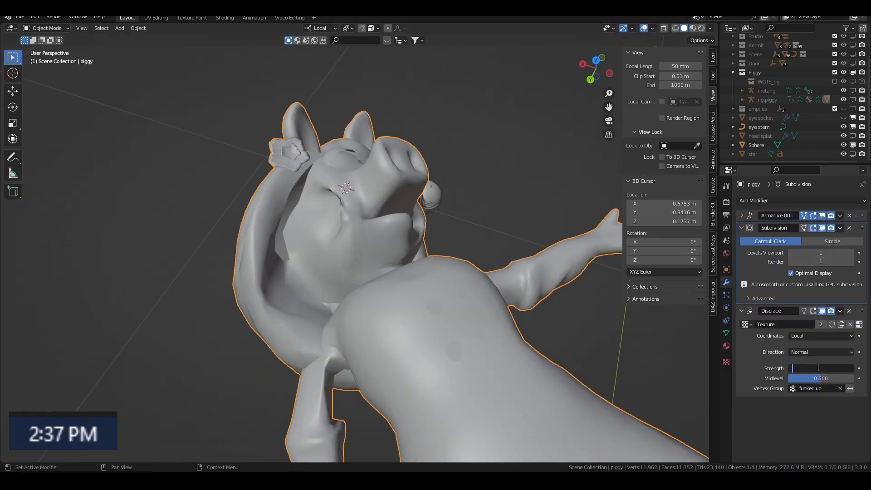
key(Return)
Toggle Piggy through edit mode to check her modifier stack and vertex groups
key(Tab)
key(Tab)
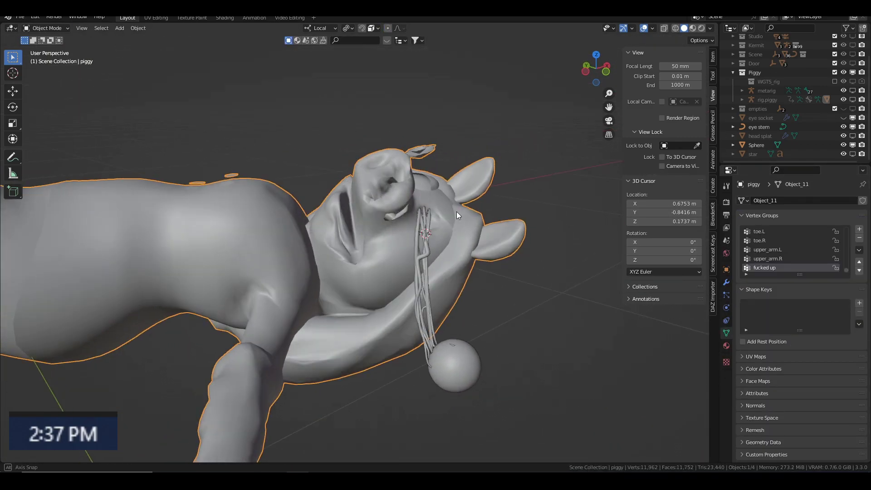
click(726, 282)
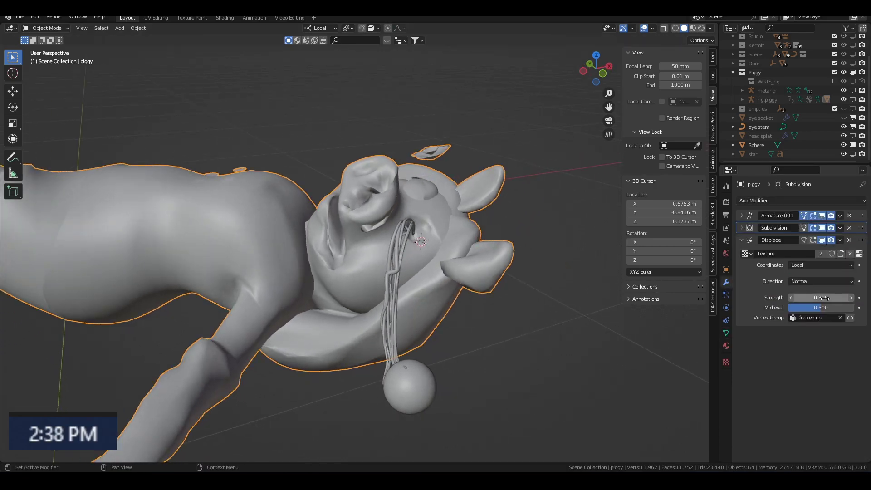
mouse_move(503, 254)
middle_down()
mouse_move(509, 247)
mouse_move(485, 284)
middle_up()
key(Tab)
click(725, 332)
key(Tab)
Exit local view, preview the camera view Rendered, and make the head splat visible
key(KP_Divide)
click(701, 28)
key(KP_0)
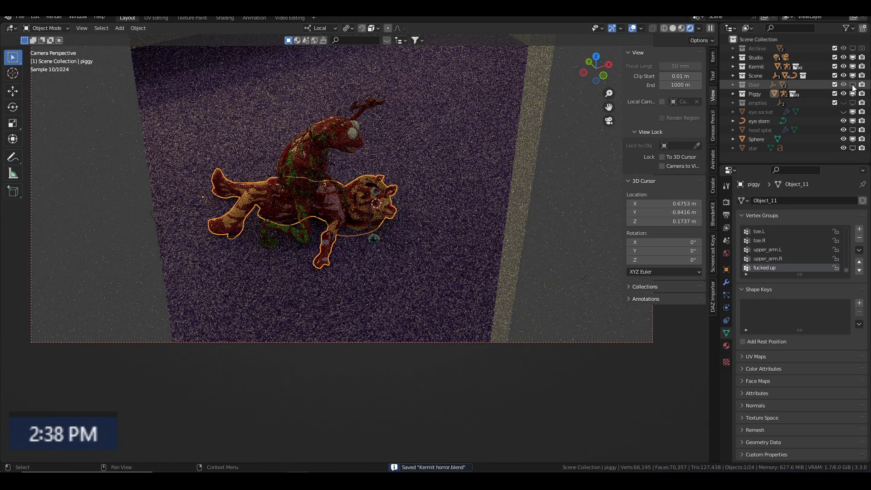
click(852, 130)
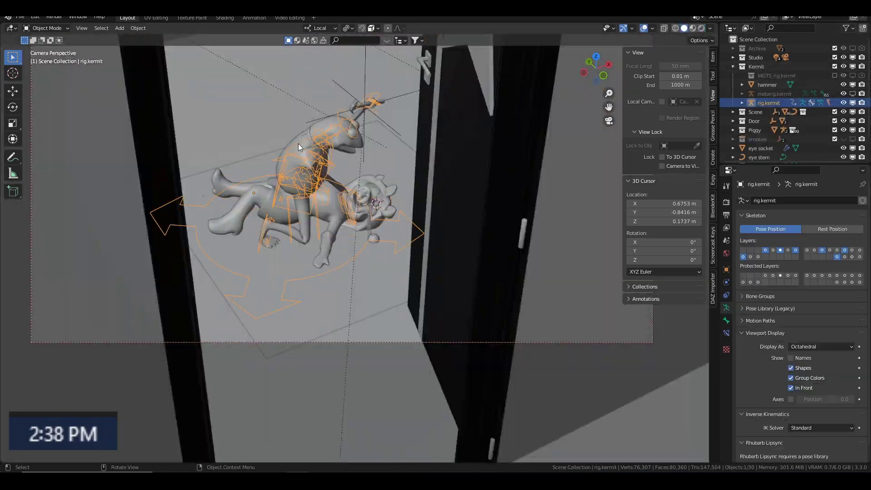
click(299, 142)
Rotate Kermit's chest bone on local X and raise hand_ik.L along Z
key(r)
key(x)
key(x)
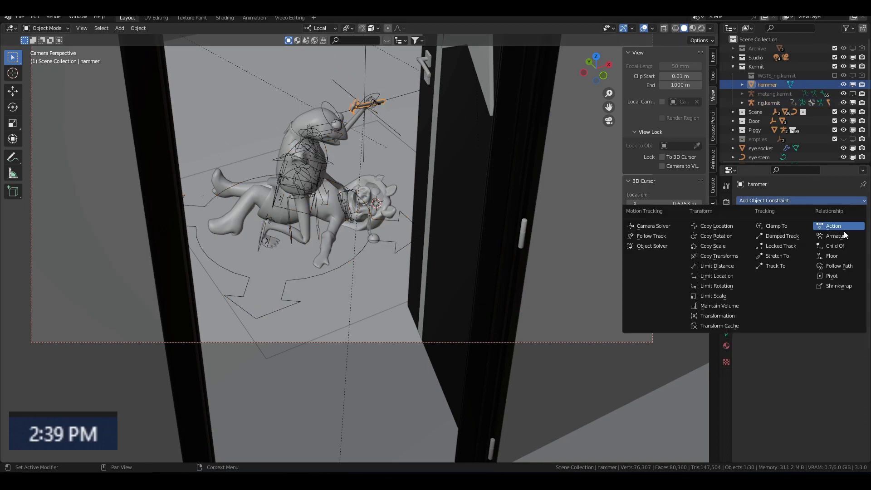
click(358, 81)
key(g)
key(z)
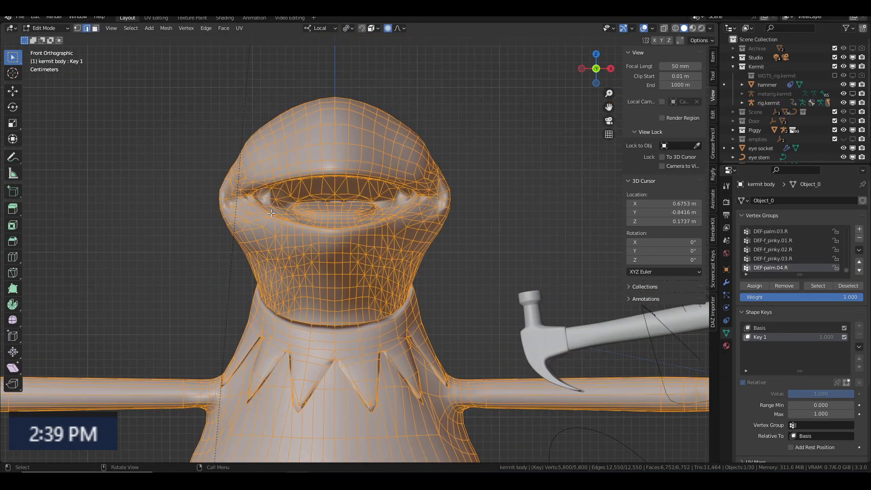
Pull Kermit's mouth edges along local Z to reshape his mouth
key(alt+a)
key(2)
key(g)
key(z)
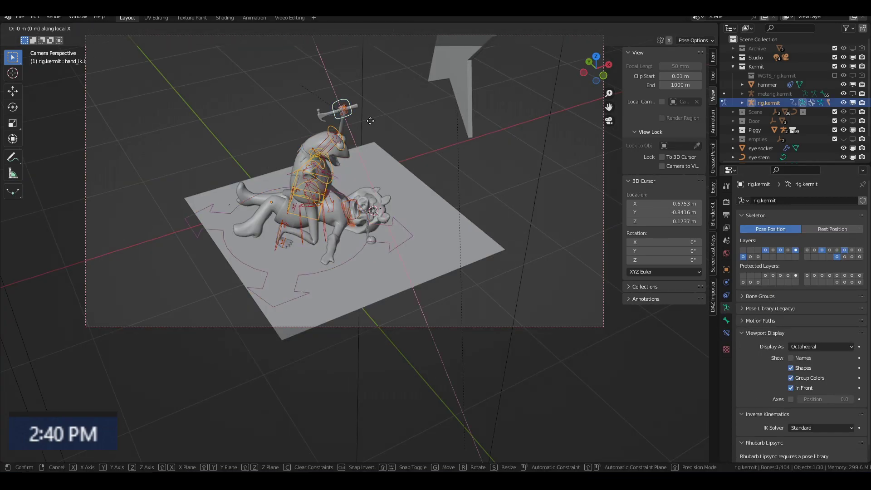
Add a cylinder, scale it, move it along X, and rotate it 90° on X
key(shift+a)
click(439, 241)
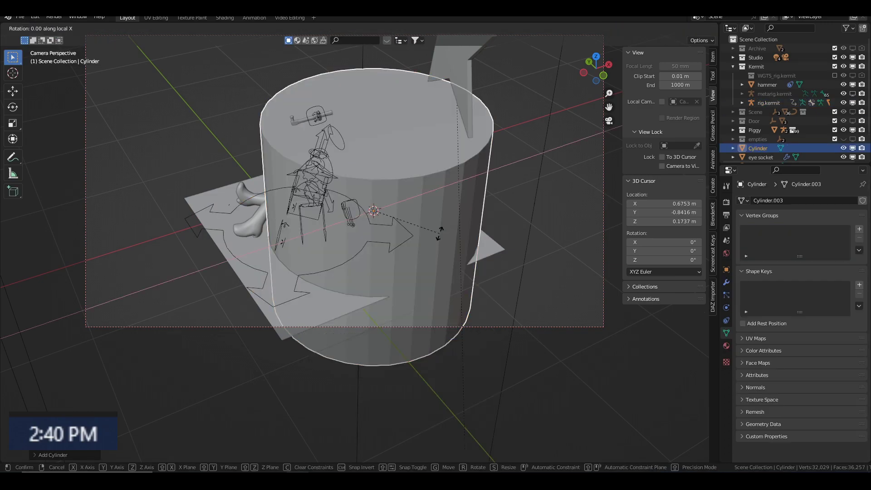
key(s)
click(397, 242)
key(g)
key(x)
click(347, 241)
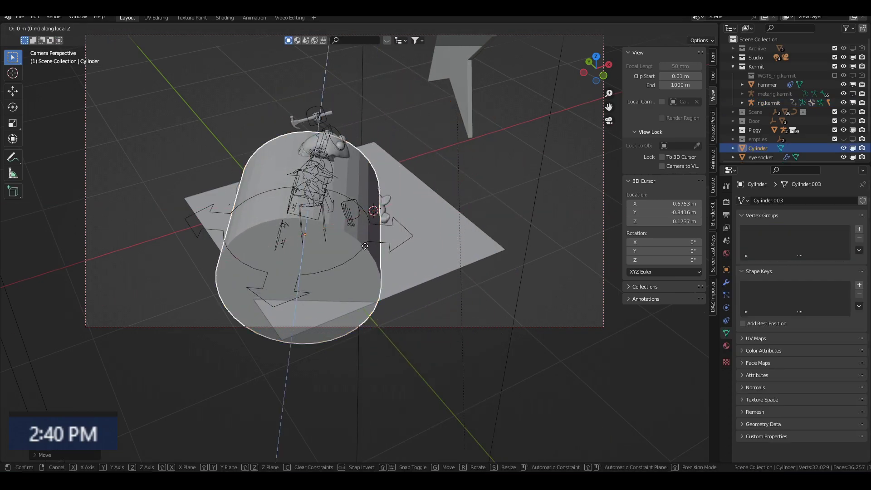
text(rx90)
key(Return)
Select a strip of faces around the cylinder in face-select mode
key(Tab)
middle_drag(326, 210, 295, 265)
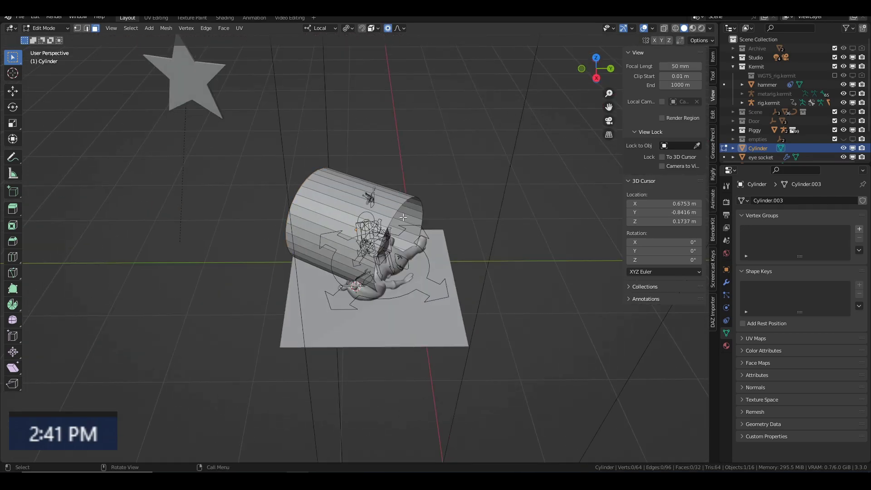
key(3)
ctrl+click(294, 265)
key(Tab)
Append the Fluid - Honey collection and rename its Honey object to 'blood spray'
click(20, 16)
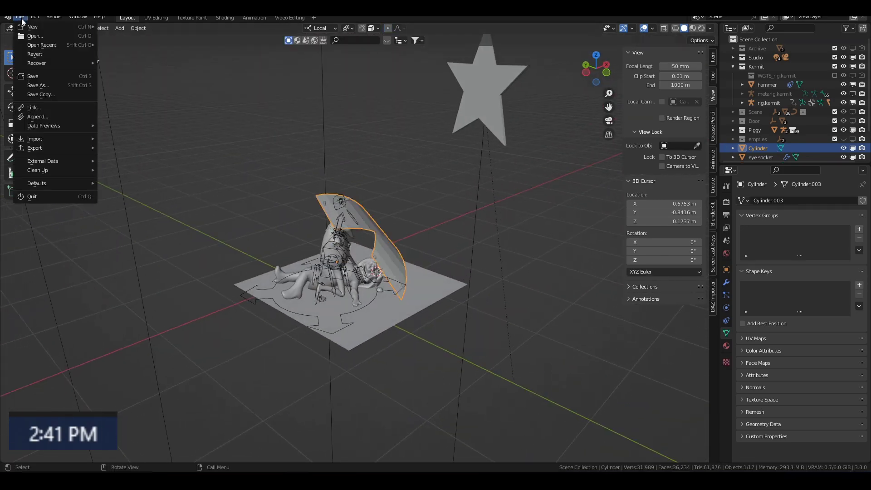
click(757, 39)
click(20, 17)
click(28, 119)
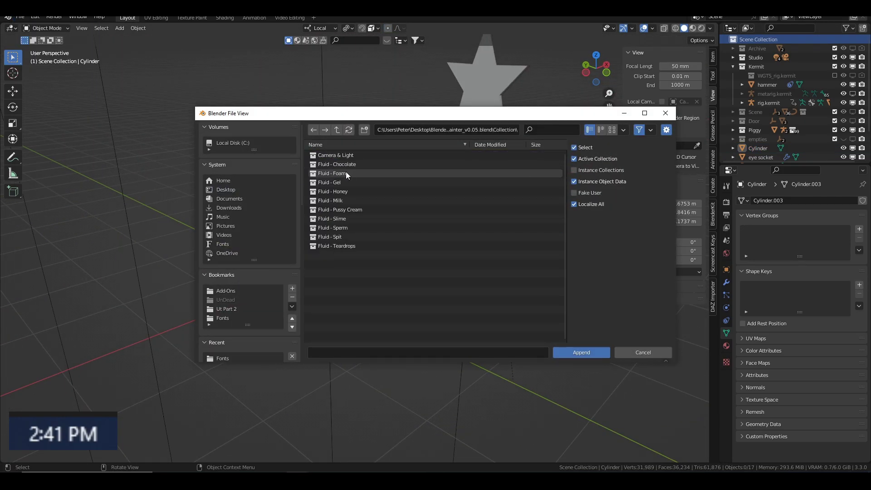
double_click(344, 191)
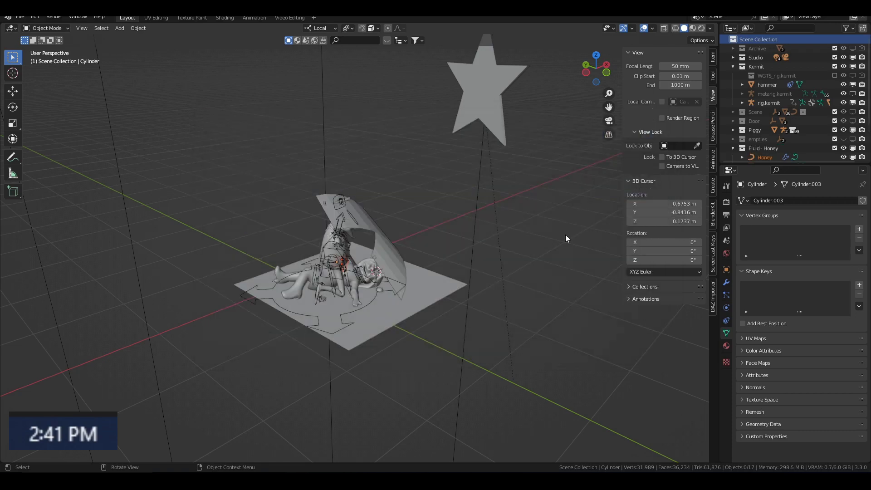
key(F2)
key(ctrl+Tab)
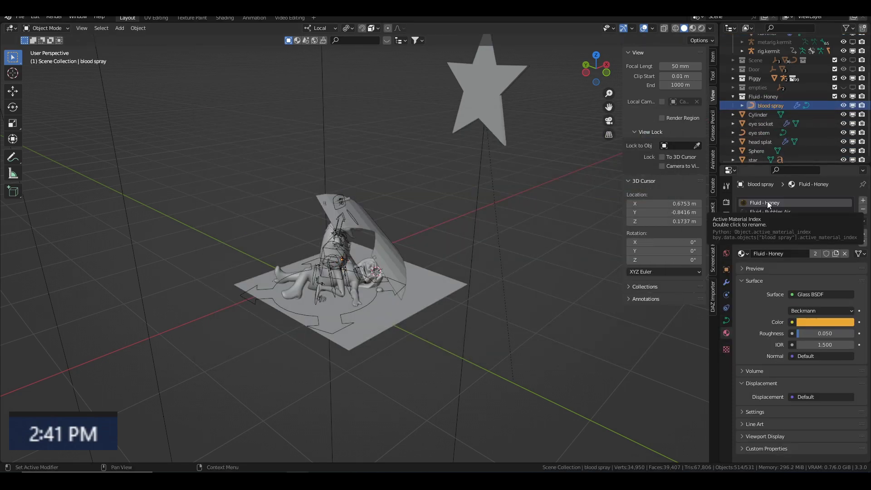
Make the blood spray material red and enter Edit Mode on the spray curve
click(824, 322)
key(Tab)
scroll(790, 67, up, 4)
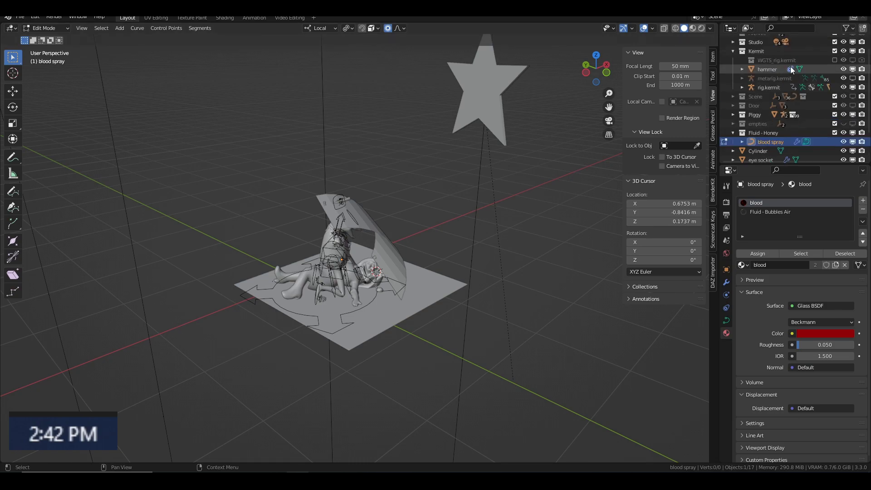
scroll(746, 150, up, 2)
middle_drag(344, 254, 318, 227)
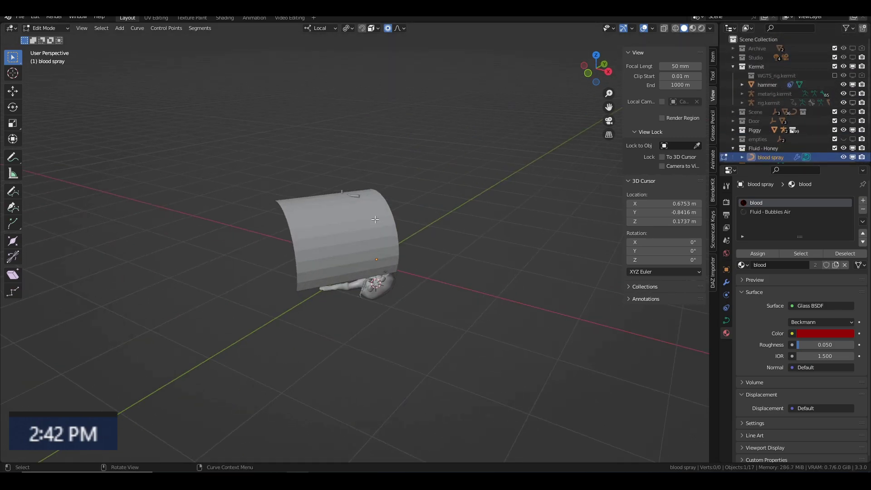
Draw freehand spatter strokes over the sheet, save, and hide the curved cylinder sheet
click(13, 191)
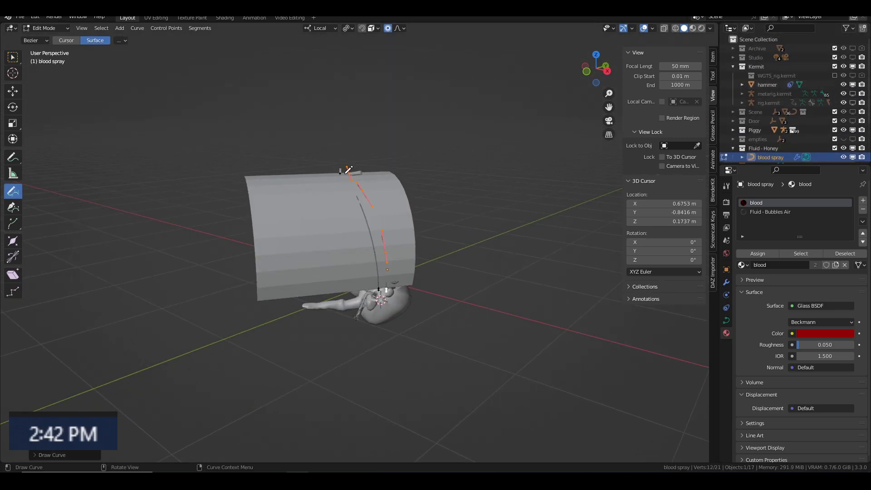
middle_drag(342, 171, 350, 187)
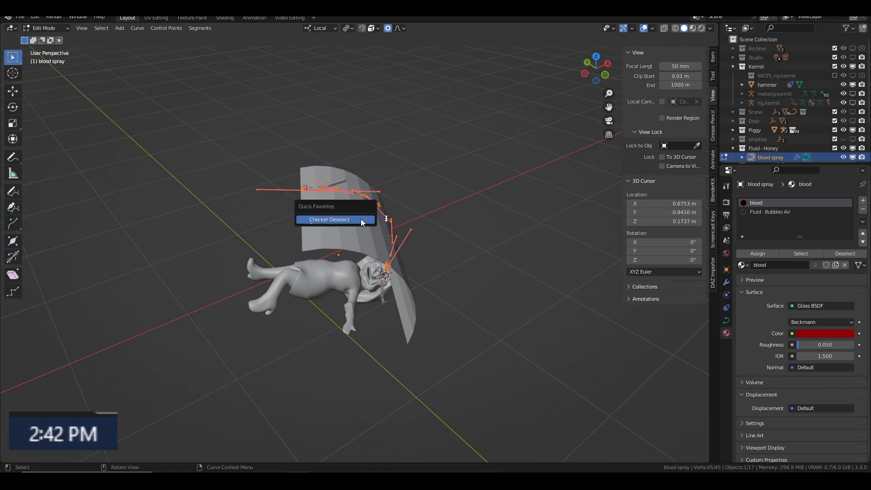
click(362, 220)
key(ctrl+s)
mouse_move(291, 140)
middle_down()
mouse_move(389, 198)
mouse_move(379, 184)
middle_up()
scroll(780, 114, down, 3)
click(843, 108)
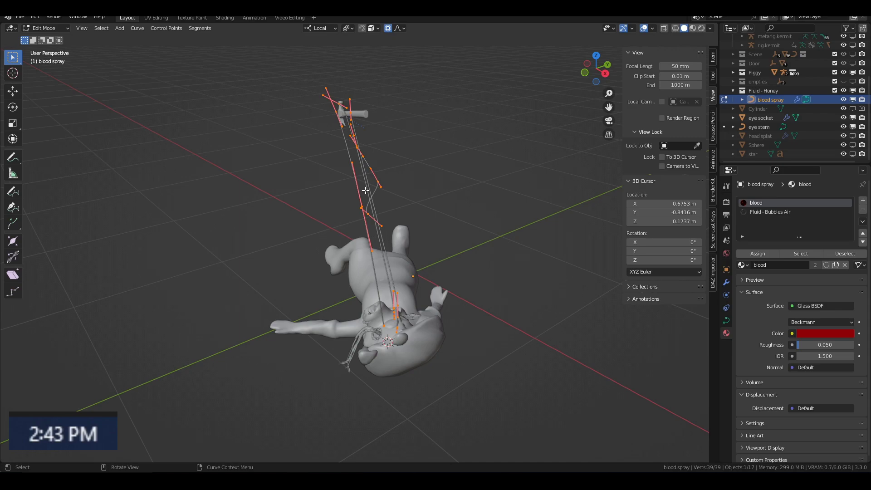
middle_drag(301, 162, 378, 162)
Delete unwanted spray points and separate the selected strokes into their own object
key(x)
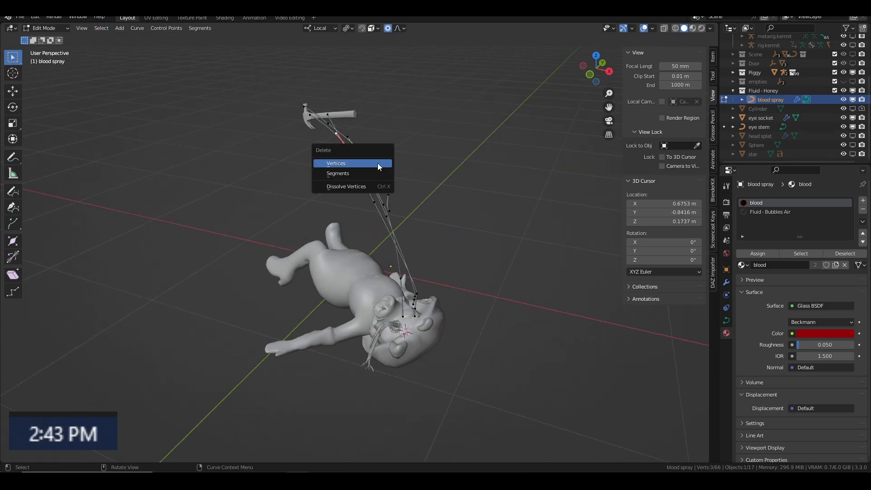
click(113, 99)
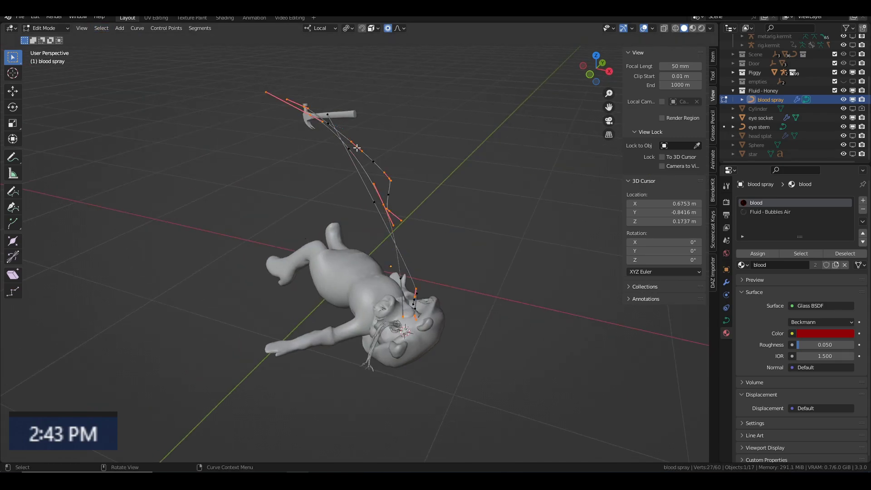
key(ctrl+z)
mouse_move(307, 159)
middle_down()
mouse_move(336, 140)
mouse_move(317, 151)
middle_up()
key(x)
right_click(317, 151)
click(289, 335)
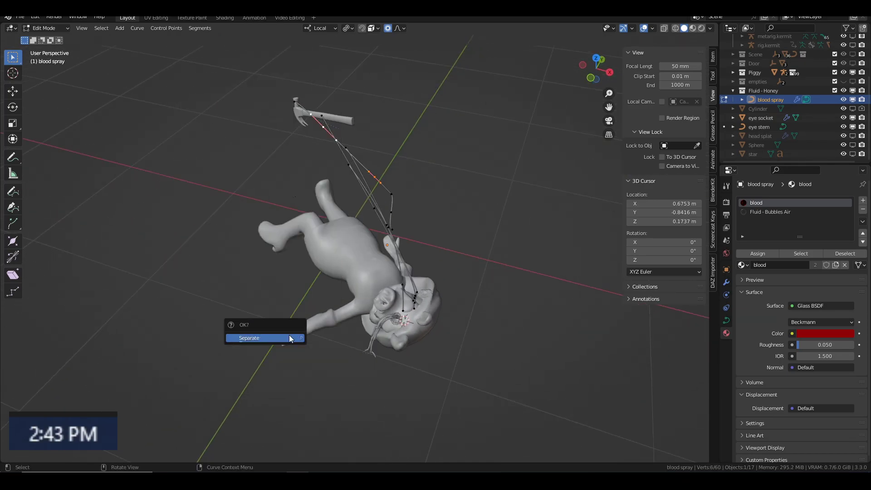
mouse_move(369, 170)
middle_down()
mouse_move(322, 173)
mouse_move(370, 224)
mouse_move(411, 303)
mouse_move(369, 208)
middle_up()
Reshape strokes with proportional grab, delete stray points near the hammer, and leave Edit Mode
key(g)
click(321, 151)
right_click(370, 224)
key(Escape)
click(411, 303)
click(408, 295)
click(369, 208)
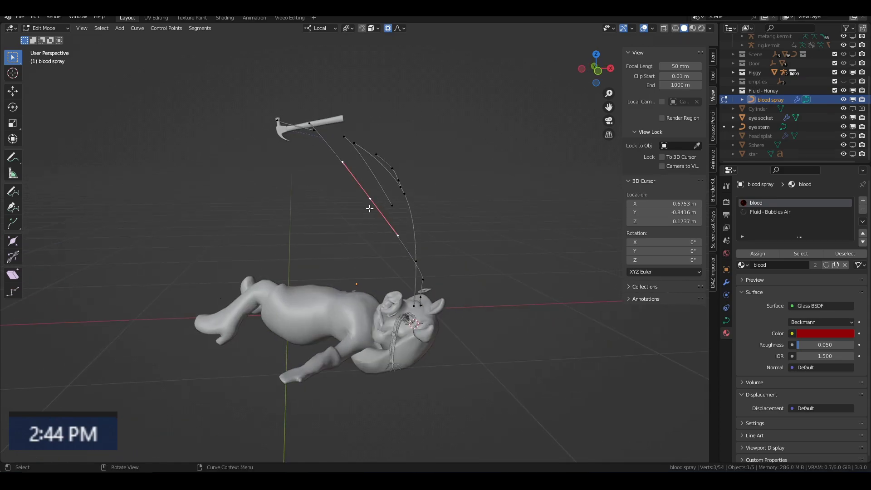
click(13, 157)
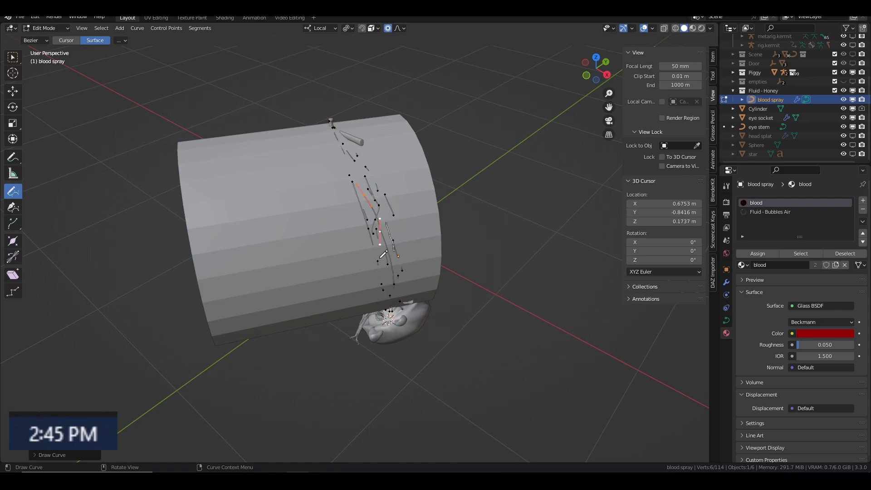
key(Tab)
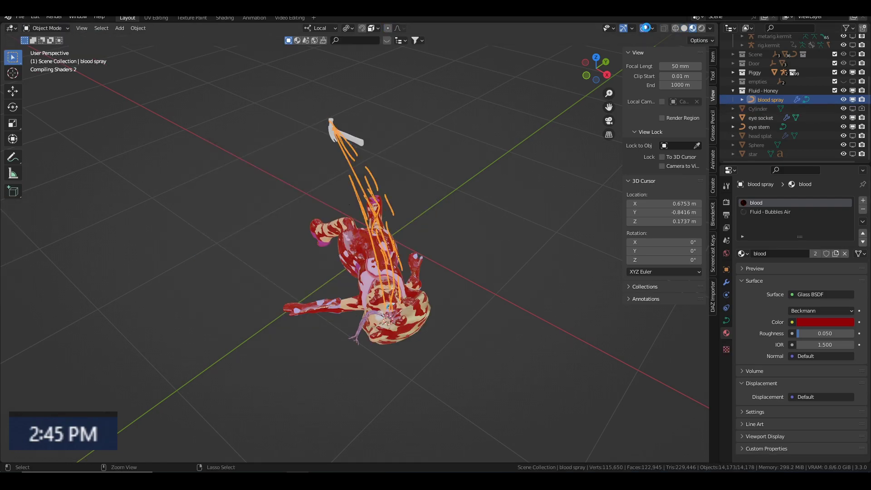
Edit the blood spray in the Shading workspace with a fully rendered viewport preview
key(Tab)
middle_drag(521, 73, 408, 165)
click(726, 282)
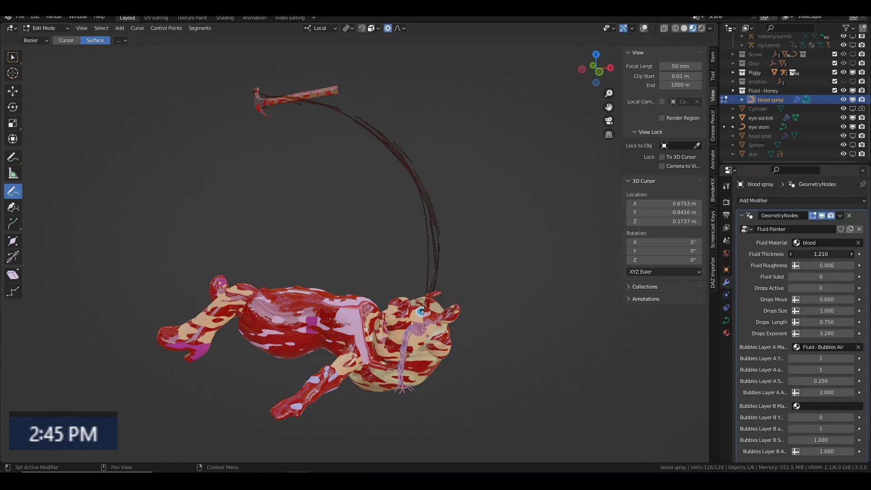
click(224, 18)
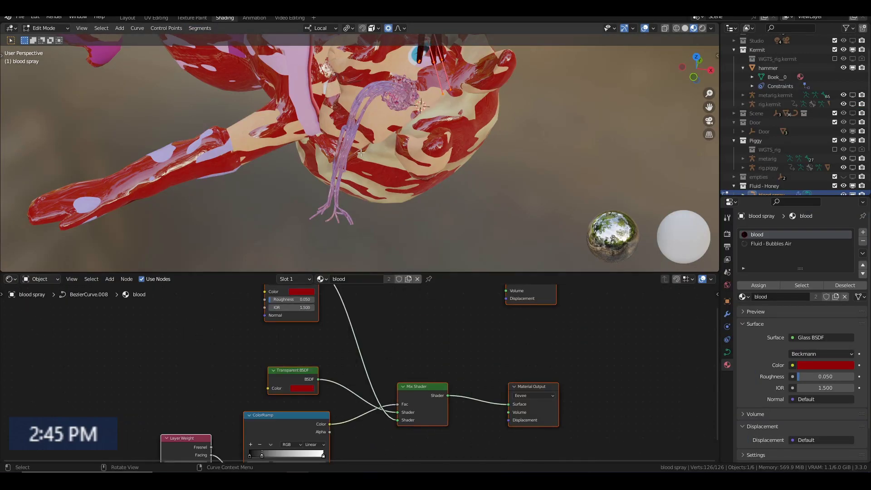
click(644, 28)
click(702, 28)
click(852, 41)
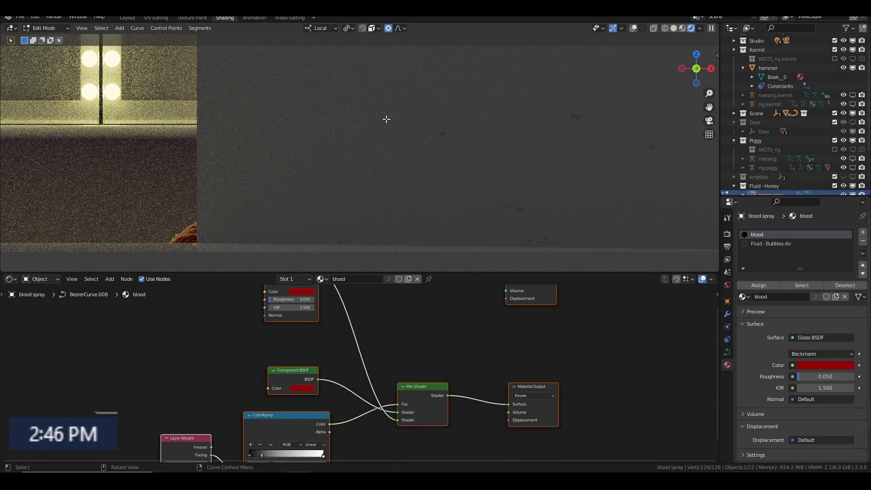
Through the camera view, delete selected spray points, save, and render the final image
key(KP_0)
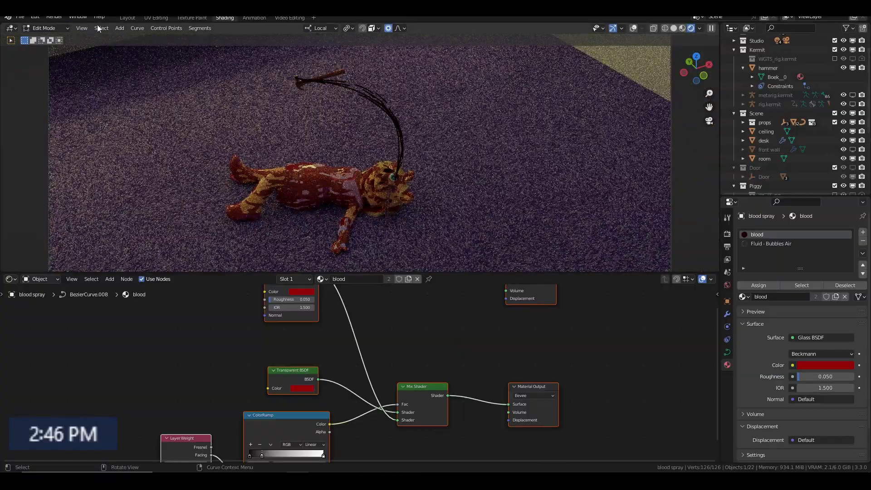
click(367, 104)
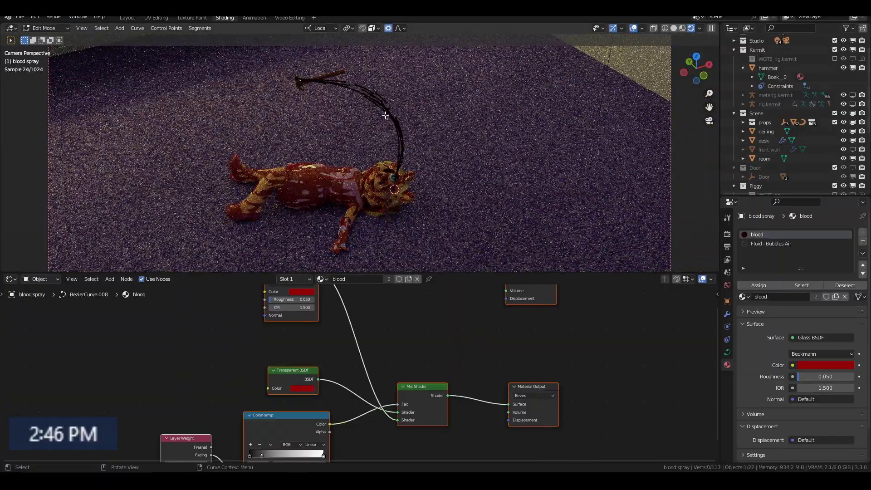
key(Tab)
key(ctrl+s)
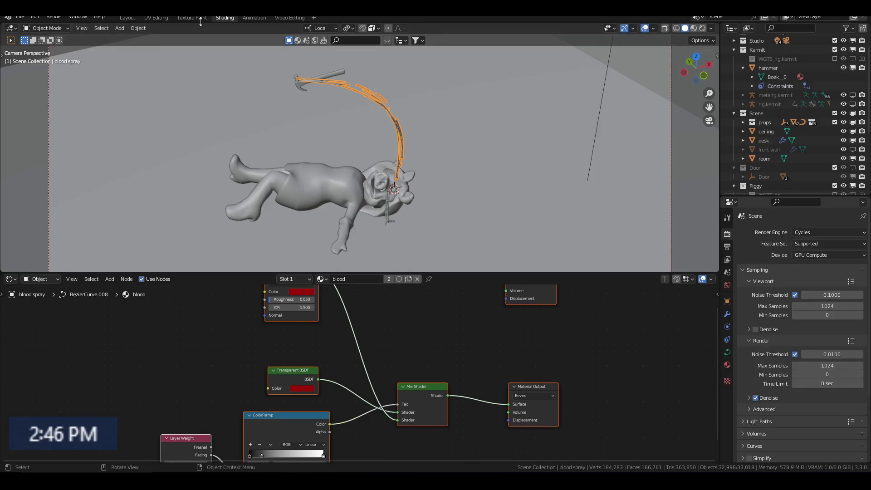
key(F12)
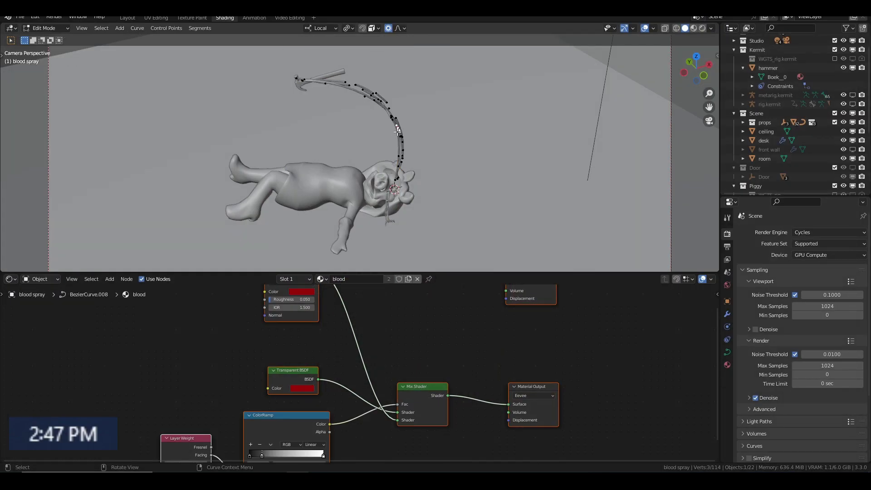
Convert the blood spray curve to a mesh and brush-select some faces in X-ray
click(137, 28)
mouse_move(151, 294)
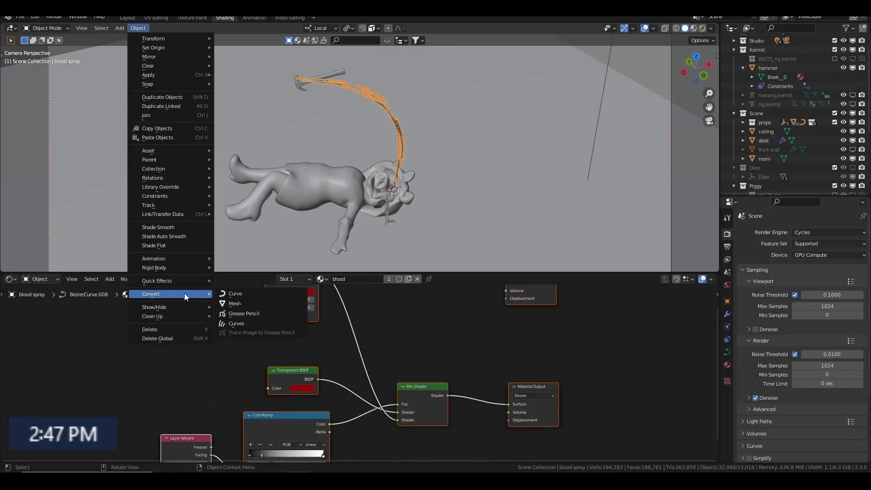
click(234, 303)
key(Tab)
key(alt+z)
key(c)
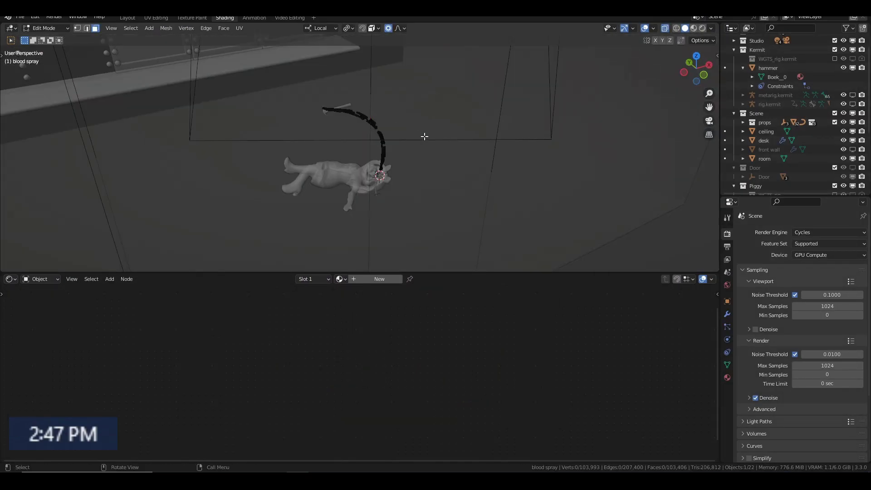
drag(362, 111, 363, 117)
right_click(364, 117)
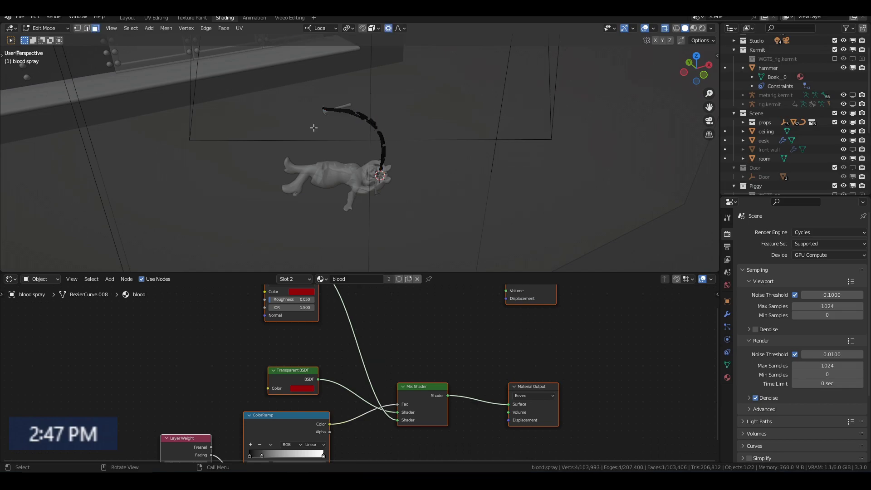
Add a Subdivision modifier to the spray and check it through the camera in rendered view
click(127, 17)
key(c)
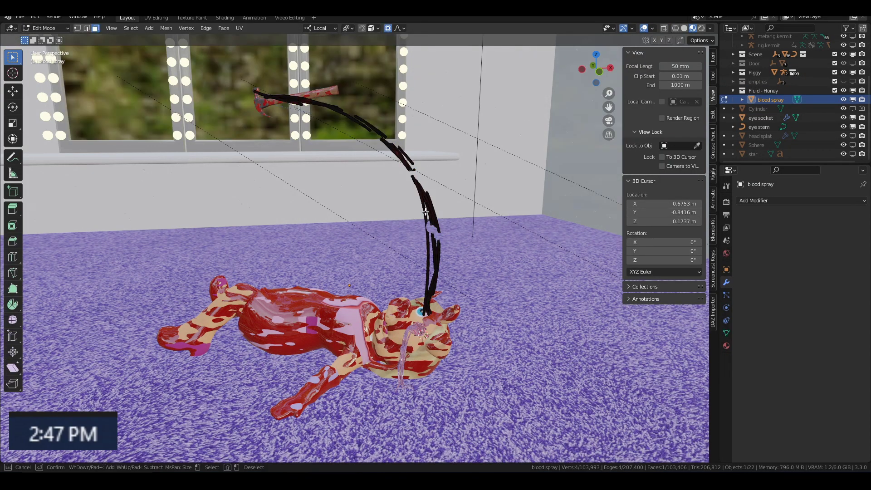
key(z)
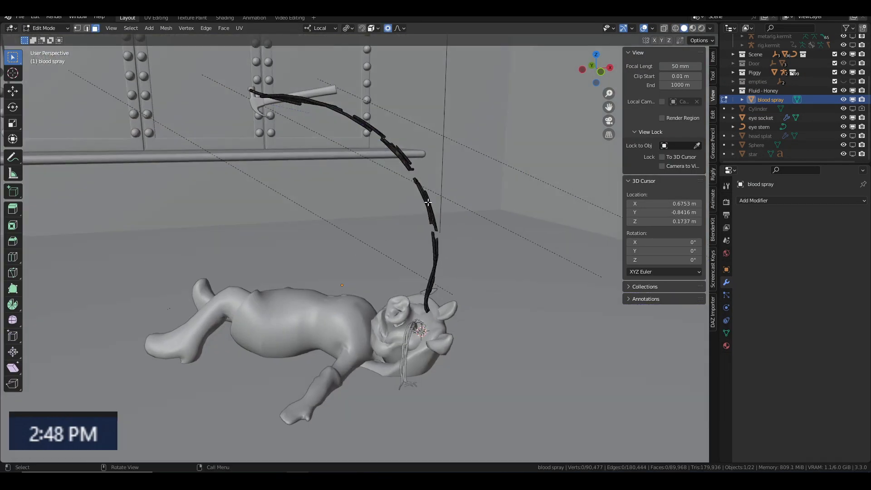
key(Tab)
click(752, 200)
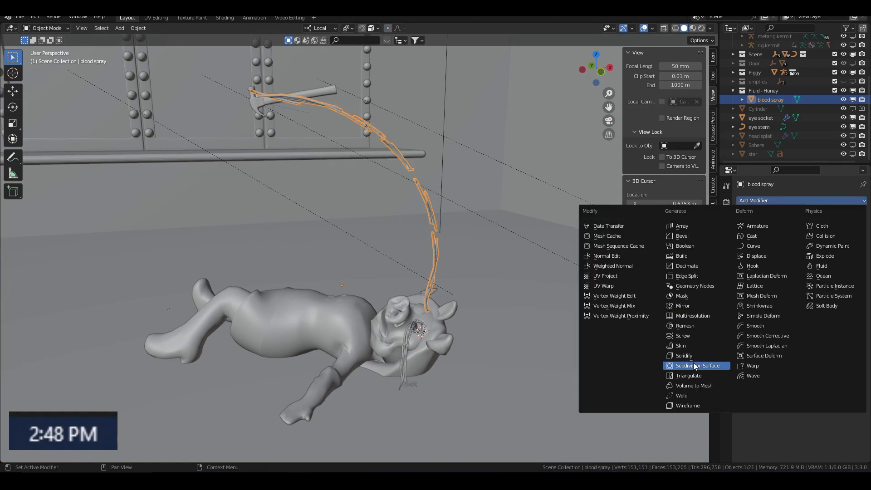
click(694, 366)
key(KP_0)
key(z)
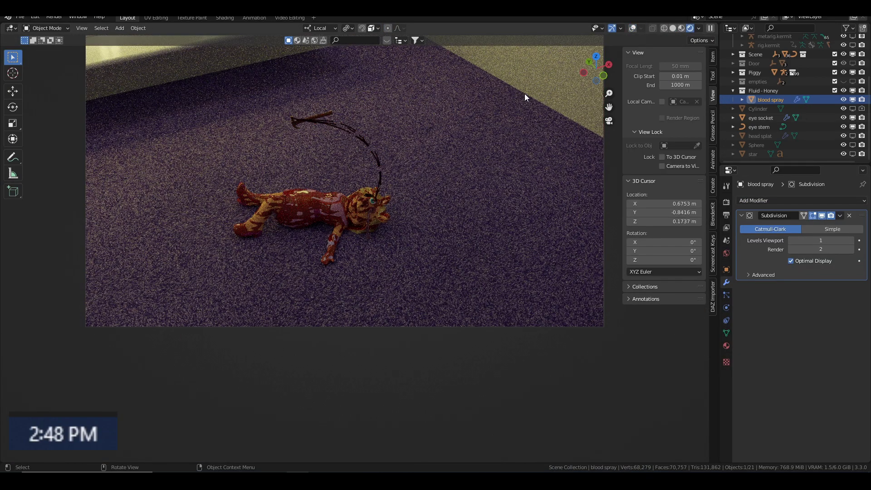
key(z)
Select one connected spray piece, move and rotate it, then preview the camera render
key(Tab)
key(ctrl+x)
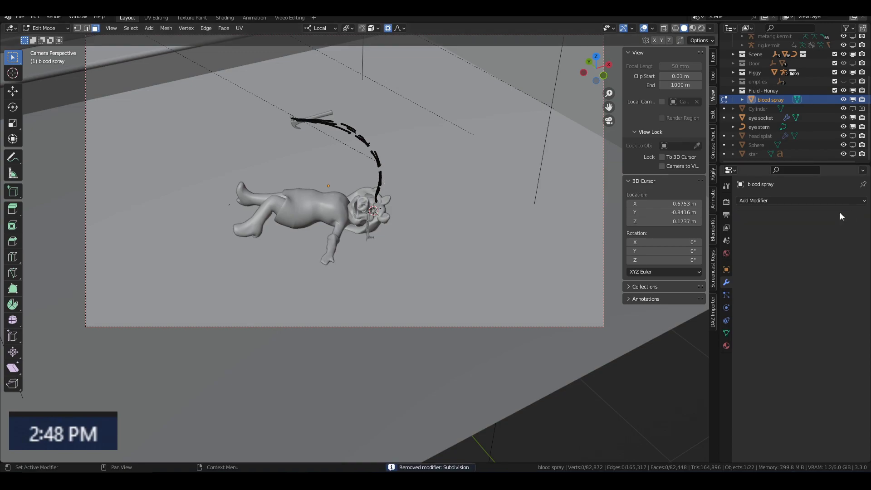
scroll(404, 109, up, 3)
key(ctrl+l)
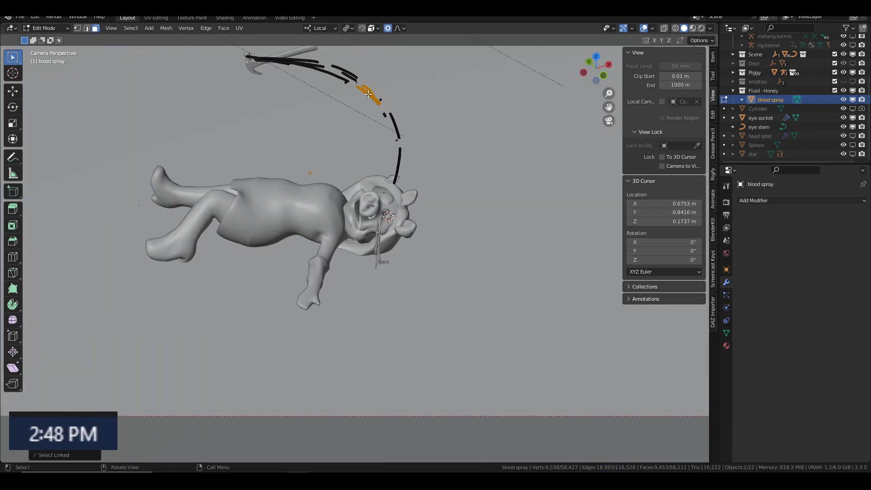
key(KP_1)
key(g)
click(407, 180)
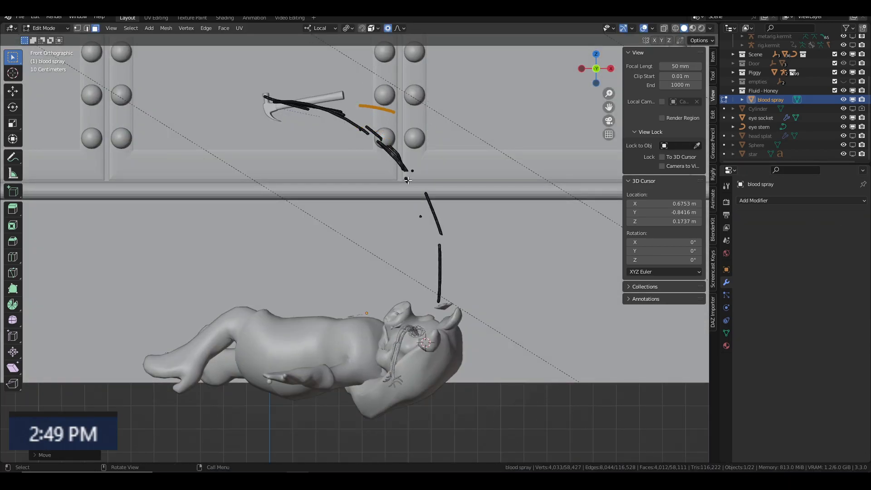
key(KP_0)
click(701, 28)
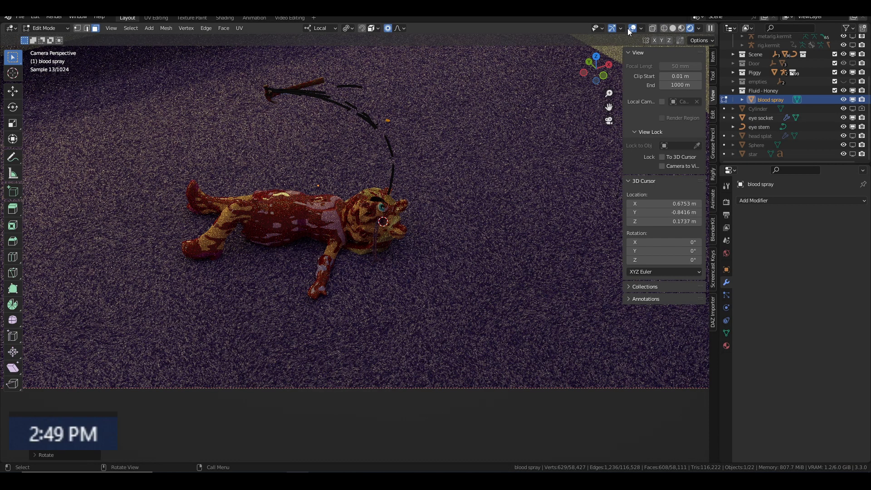
click(672, 28)
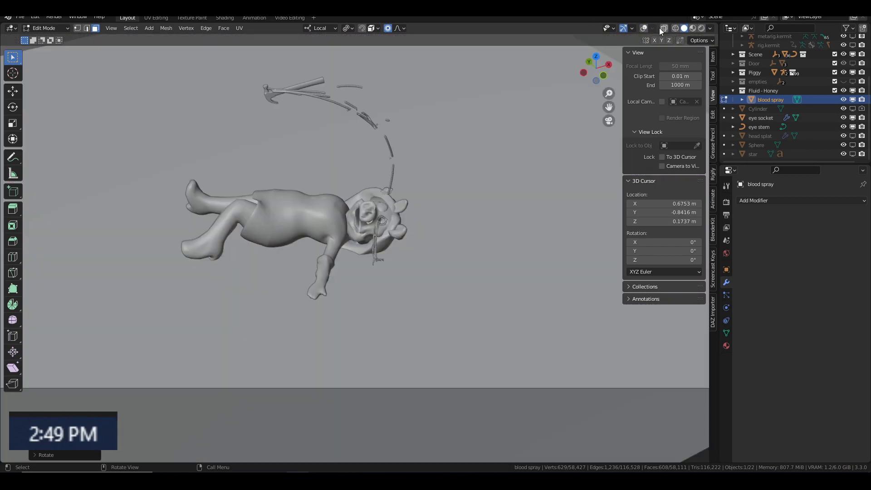
key(Tab)
Rename the Fluid - Honey collection to 'blood spray' and move an object into the Scene collection
double_click(762, 90)
text(blood spray)
click(763, 147)
text(loose eye)
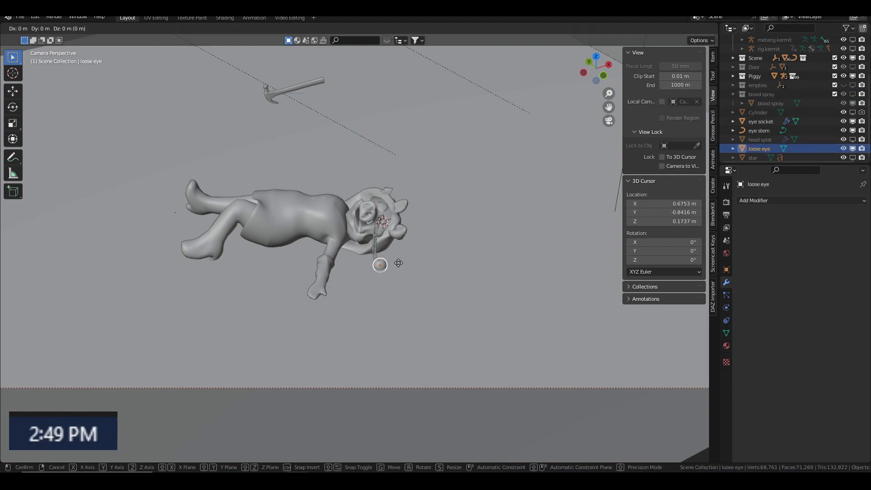
click(753, 157)
drag(752, 57, 754, 62)
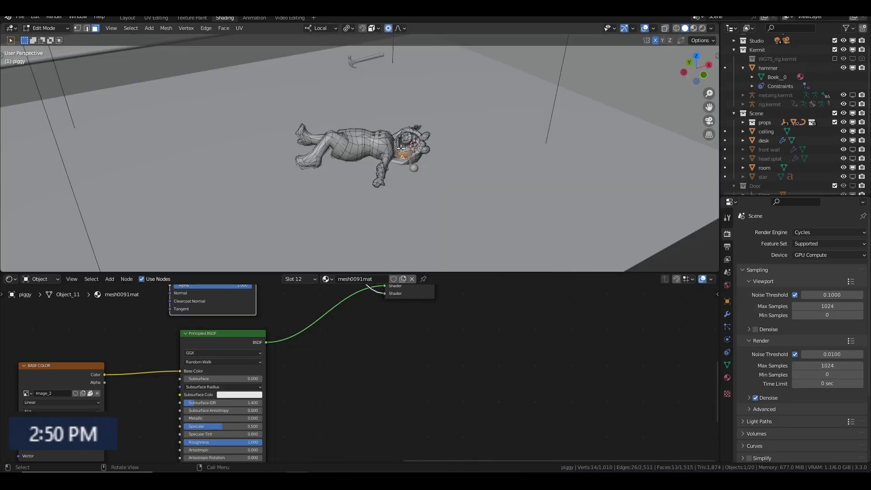
In piggy's material, add a Mix Shader before the output and duplicate the texture nodes
click(727, 377)
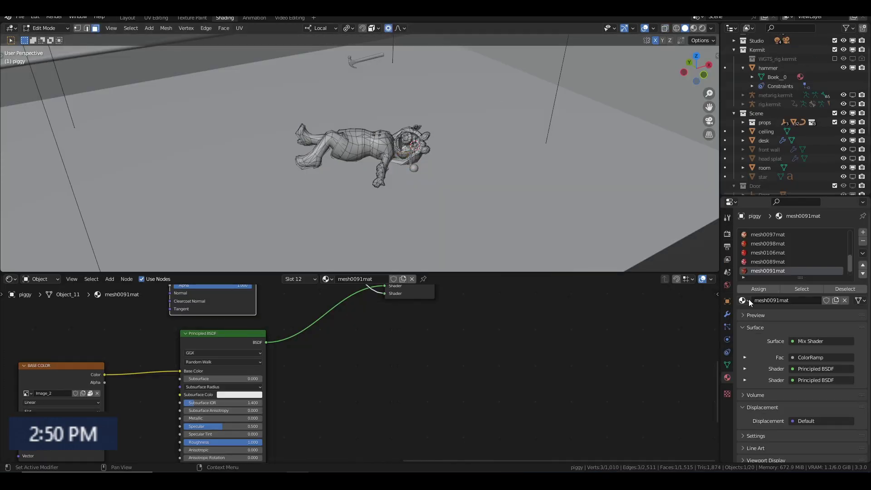
scroll(318, 362, down, 5)
drag(382, 352, 285, 376)
click(284, 376)
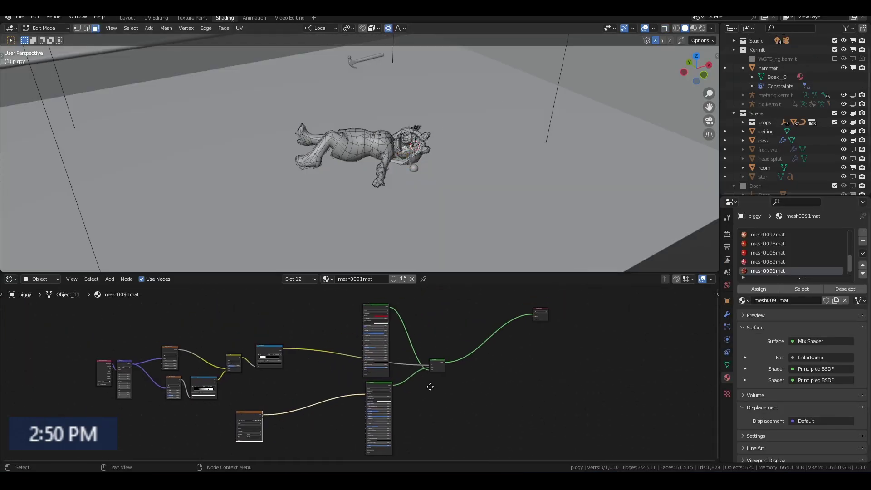
key(shift+a)
click(439, 371)
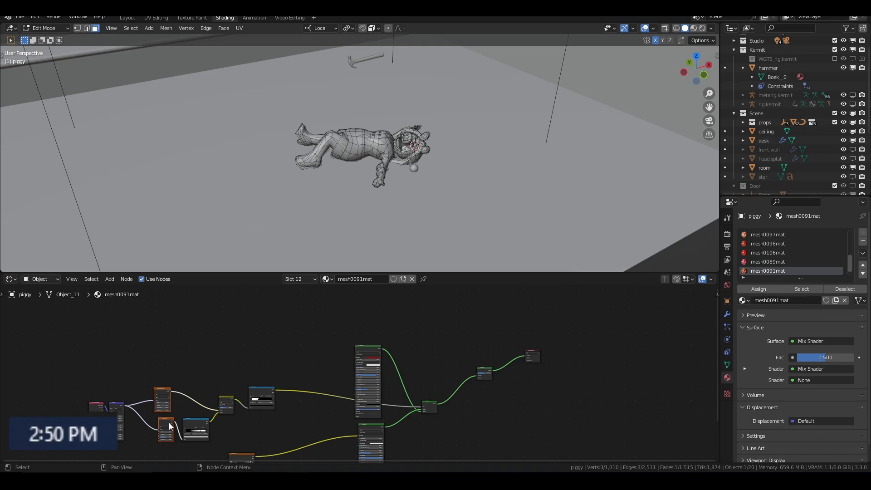
key(shift+d)
click(257, 347)
scroll(289, 380, up, 3)
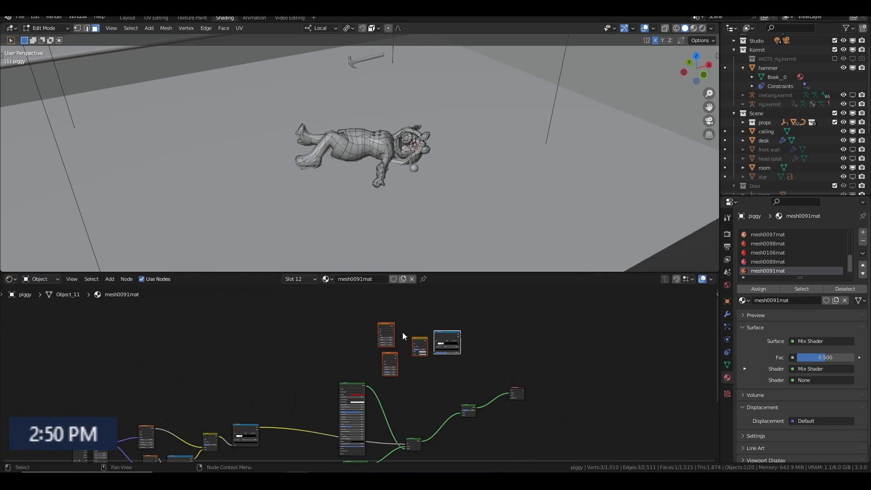
middle_drag(318, 363, 317, 390)
Link Musgrave Height into the Mix Color1 and a new ColorRamp into the Mix Shader factor
key(Tab)
key(z)
scroll(578, 79, up, 3)
scroll(358, 374, up, 2)
drag(428, 330, 458, 375)
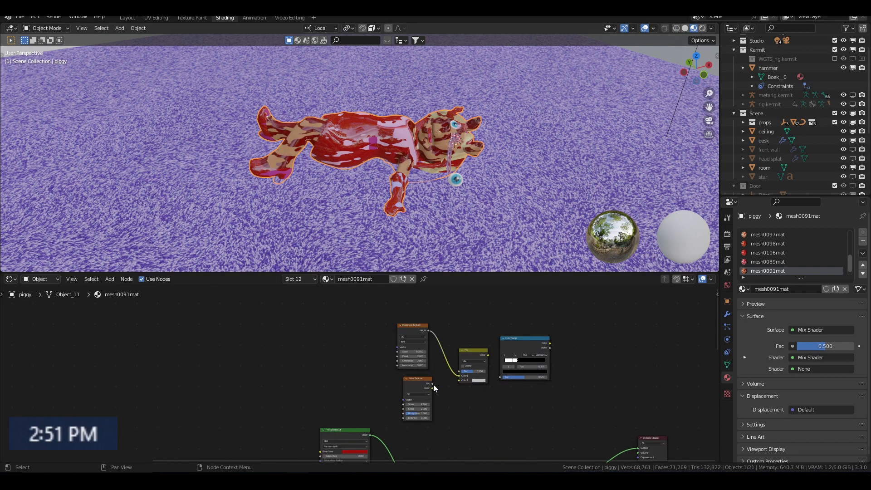
middle_drag(522, 373, 433, 346)
drag(456, 348, 450, 422)
middle_drag(450, 422, 362, 408)
key(shift+a)
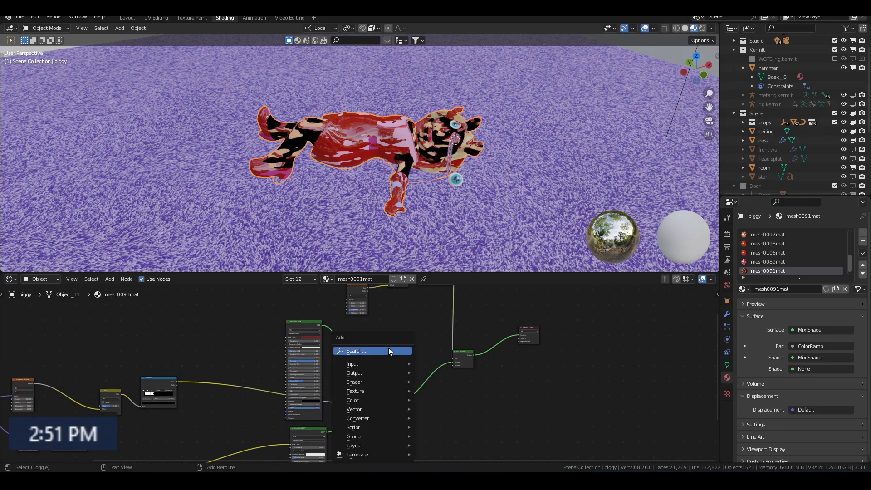
click(389, 363)
drag(377, 360, 388, 357)
click(387, 357)
Whiten the ramp, feed Diffuse into the Mix Shader, add Musgrave mapping nodes, use B-Spline
scroll(387, 357, up, 2)
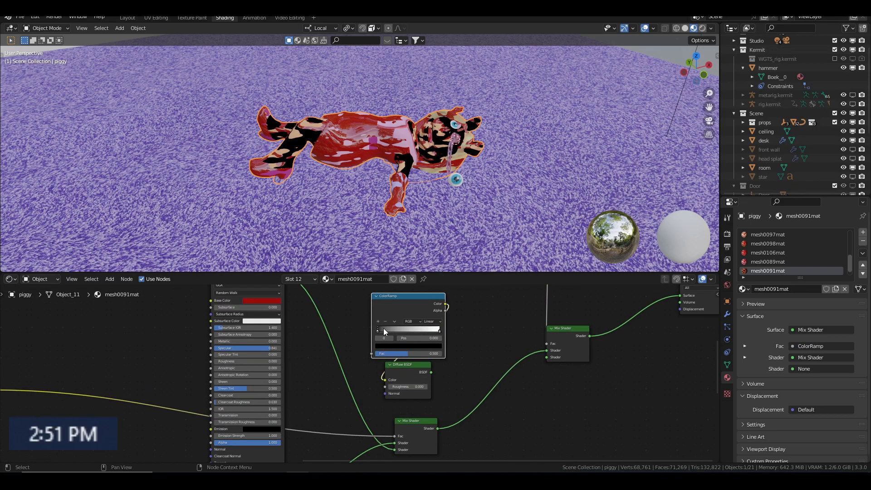
drag(411, 278, 402, 279)
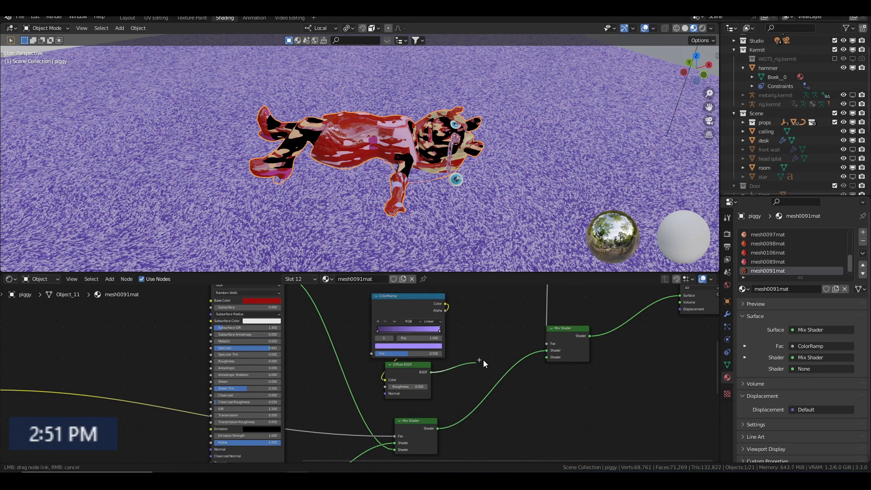
drag(483, 360, 547, 357)
click(500, 378)
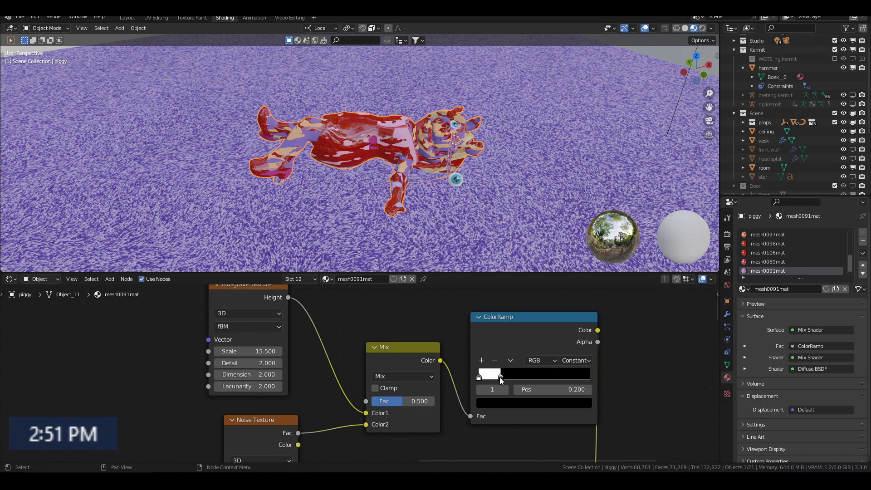
scroll(500, 378, down, 2)
key(ctrl+t)
middle_drag(567, 361, 426, 320)
click(426, 320)
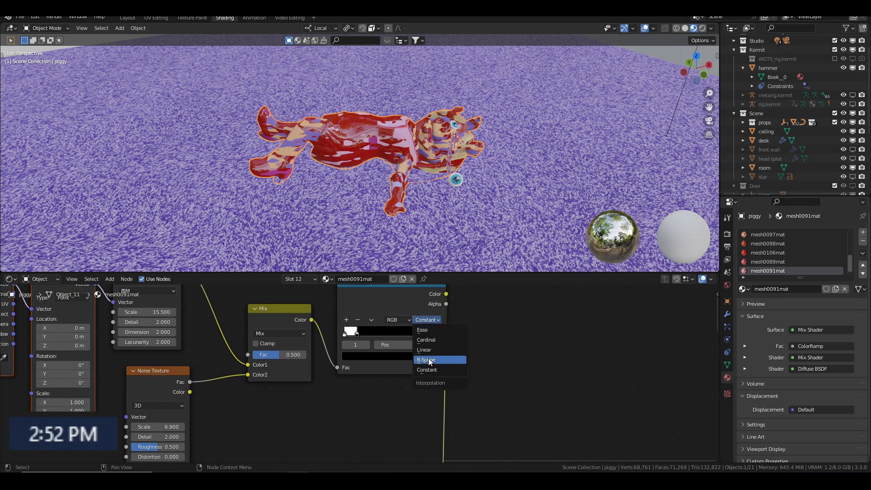
click(428, 361)
Set piggy as the Texture Coordinate object, move the first ramp stop to 0.241, and render a test
middle_drag(4, 358, 215, 391)
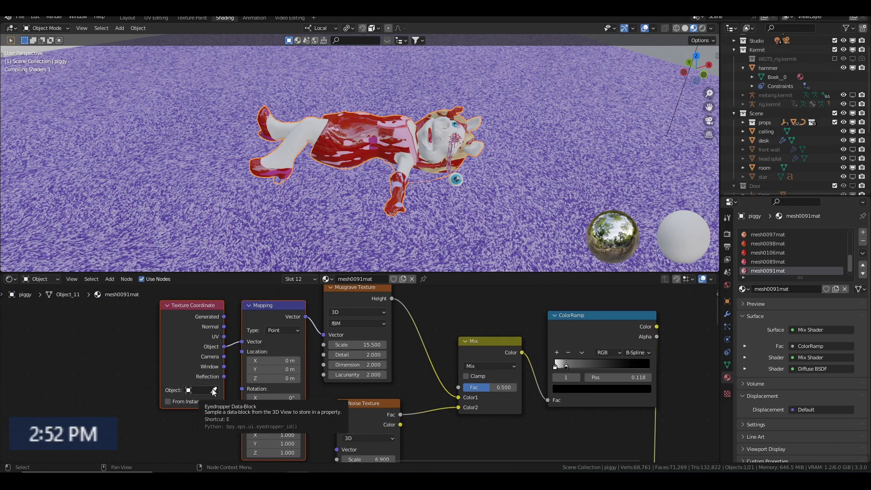
click(214, 391)
click(372, 154)
middle_drag(356, 459, 326, 390)
scroll(347, 423, down, 2)
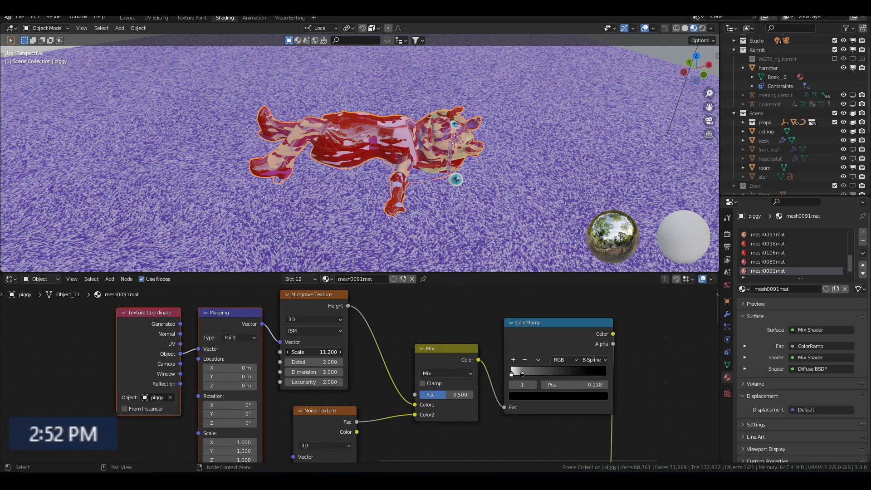
scroll(347, 424, down, 2)
middle_drag(347, 423, 344, 351)
scroll(355, 328, up, 2)
drag(214, 332, 231, 332)
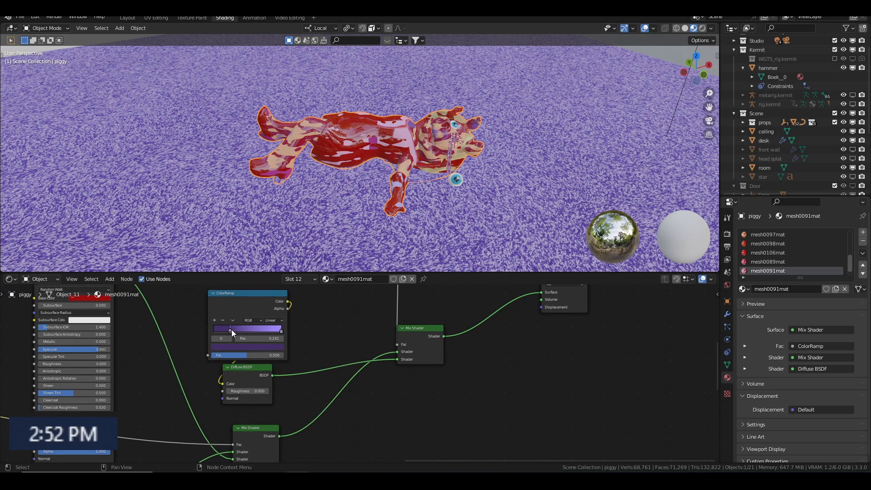
middle_drag(304, 343, 417, 313)
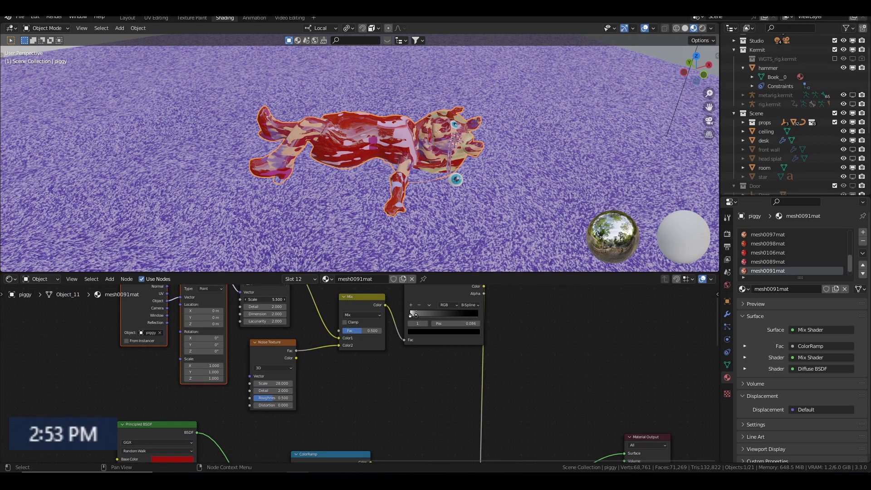
key(F12)
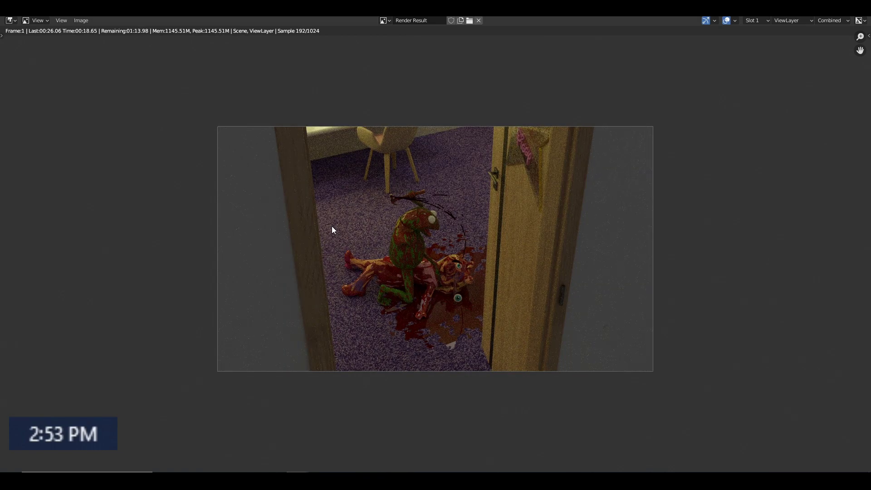
Assign the carpet blood material to the floor faces under Piggy and add another room material slot
key(Escape)
ctrl+click(361, 167)
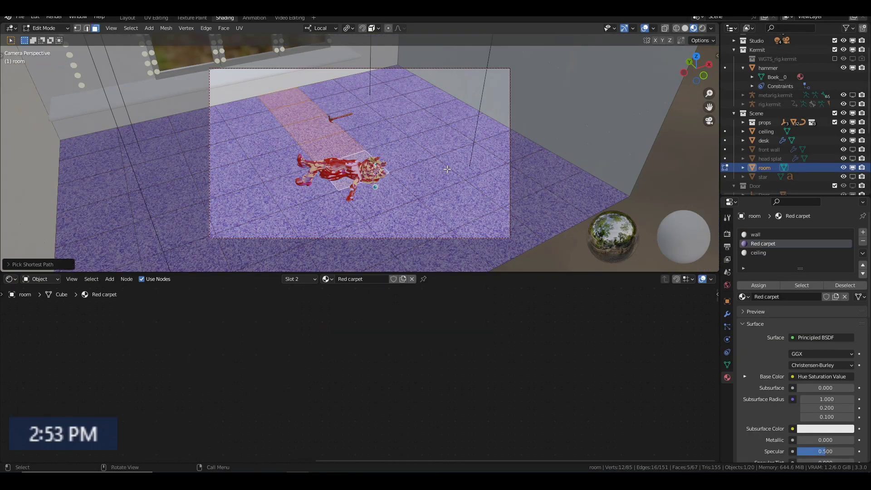
click(770, 261)
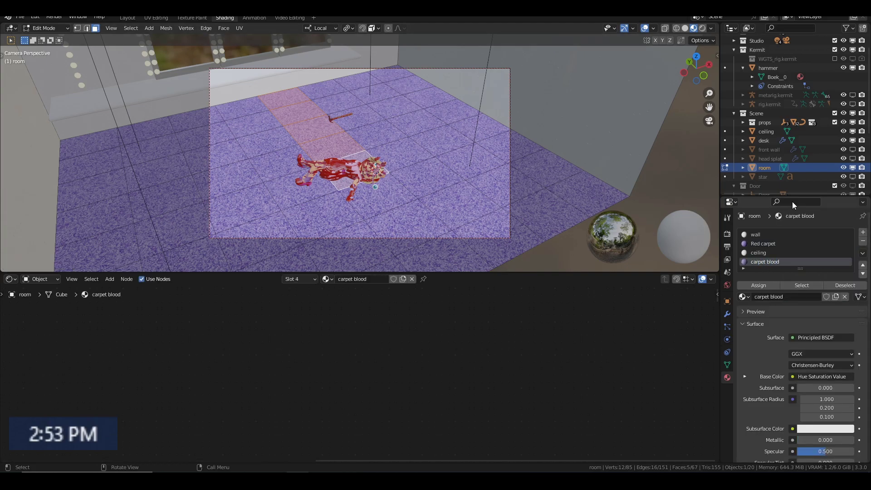
key(Tab)
key(Home)
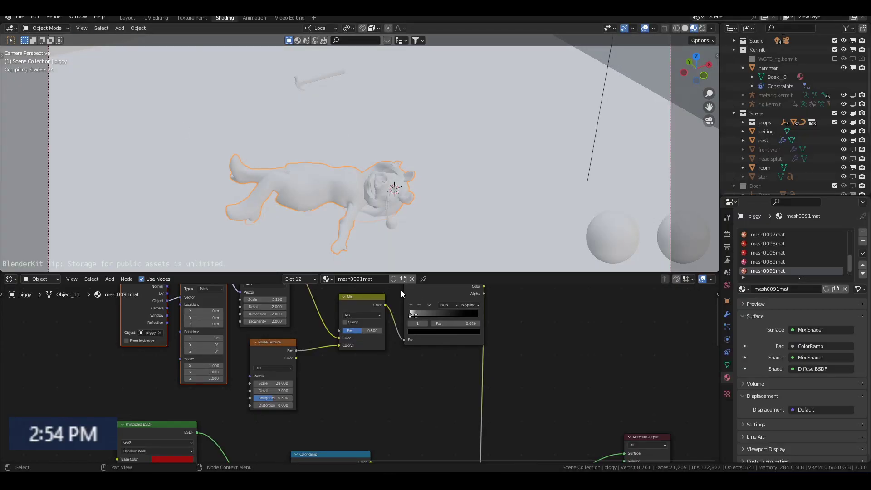
click(685, 28)
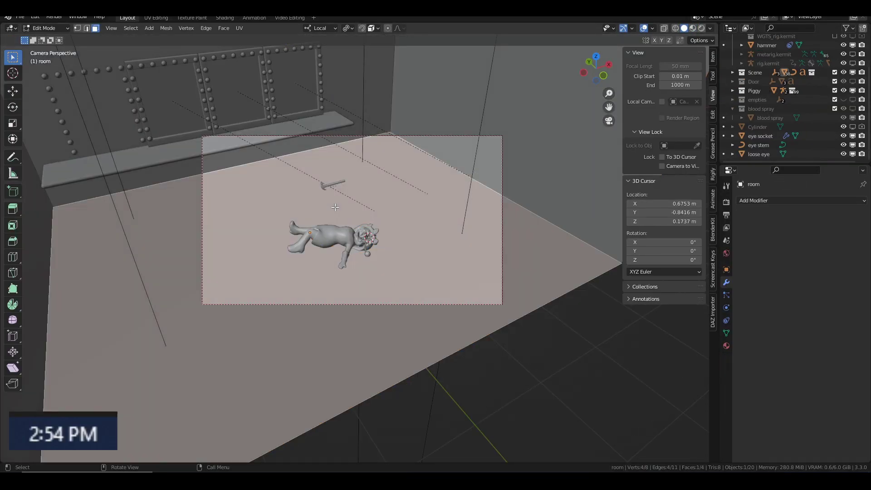
click(861, 201)
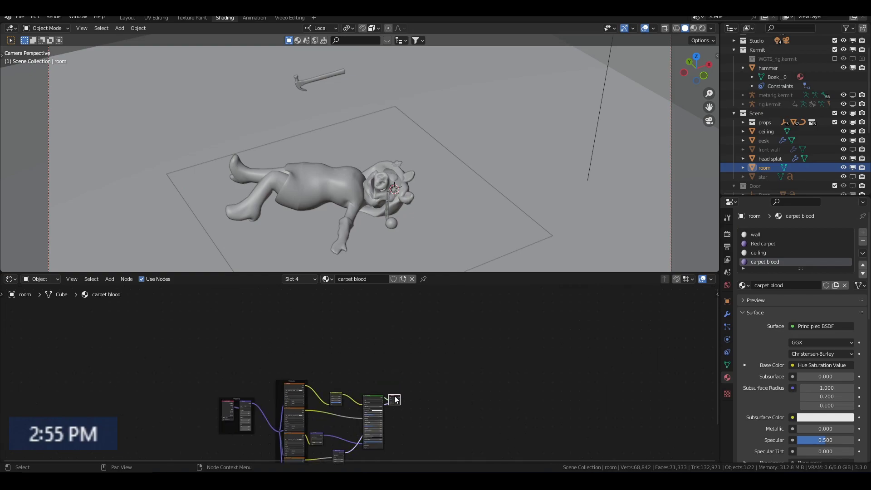
Connect the carpet blood Mix Shader to the Material Output and preview it in the viewport
scroll(394, 399, up, 4)
middle_drag(395, 399, 406, 335)
drag(406, 335, 370, 326)
drag(423, 319, 495, 403)
key(z)
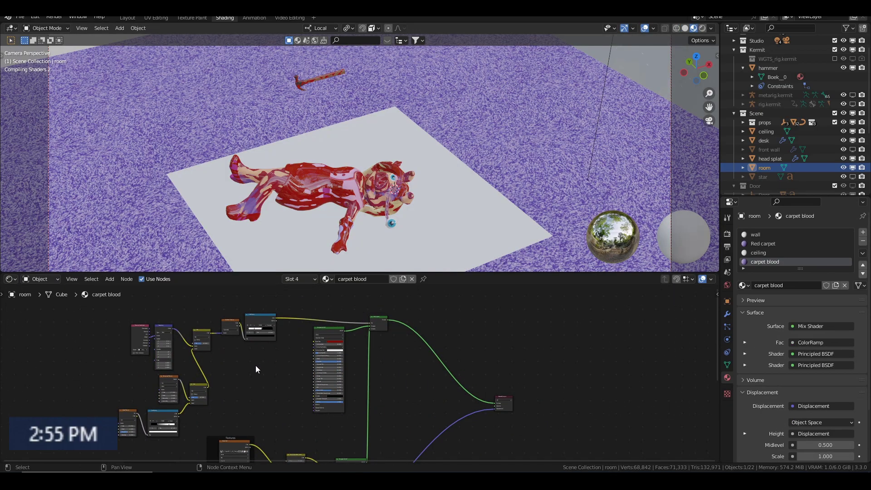
Rotate the blood texture's Mapping 90° and slide a ColorRamp stop to reveal splatter
middle_drag(141, 344, 335, 345)
scroll(335, 344, up, 2)
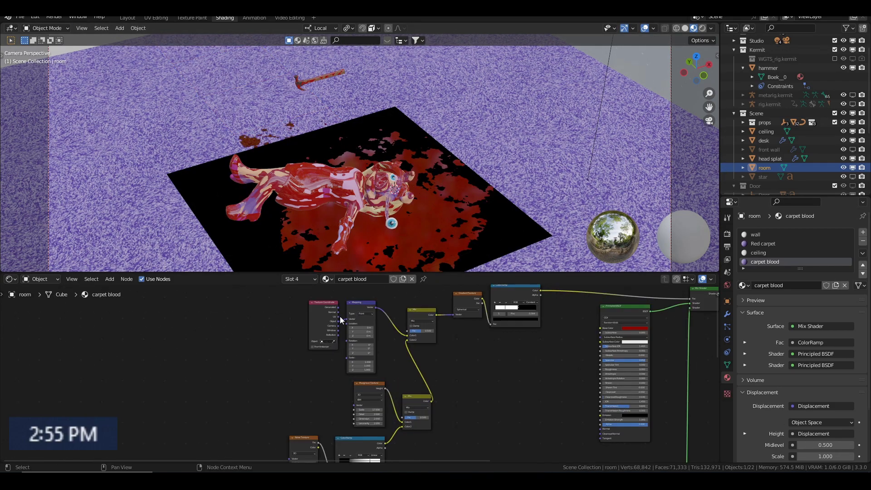
scroll(362, 393, up, 1)
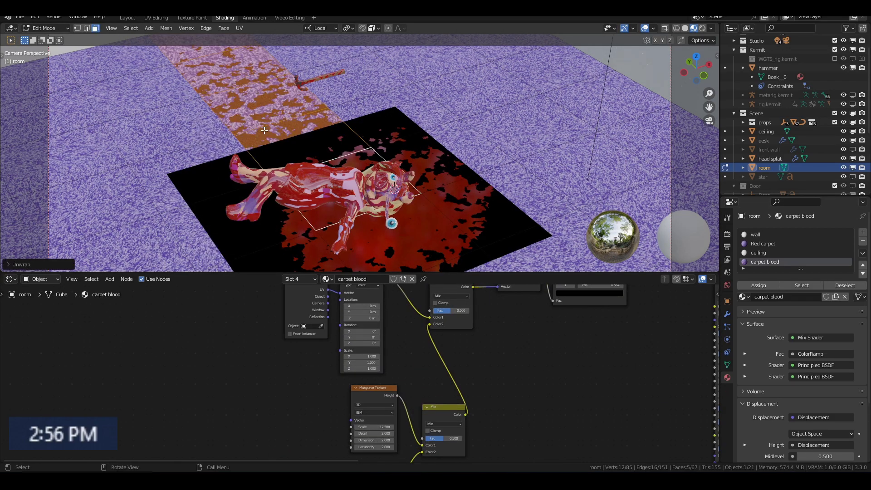
ctrl+middle_drag(473, 325, 391, 353)
scroll(392, 353, up, 2)
double_click(251, 375)
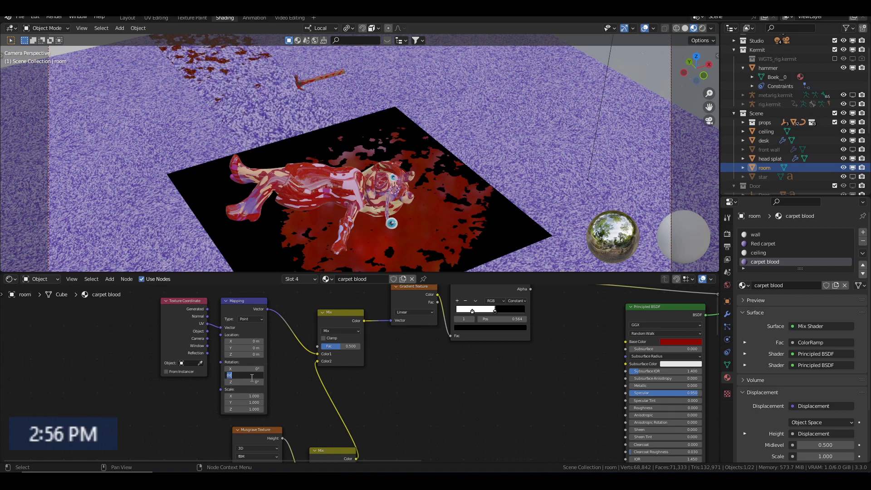
text(90)
mouse_move(473, 313)
mouse_down()
mouse_move(463, 314)
mouse_move(485, 311)
mouse_up()
key(ctrl+z)
Offset the blood Mapping 0.3 m on X, stretch Y scale to 3.600, and add a ramp stop
scroll(522, 295, up, 1)
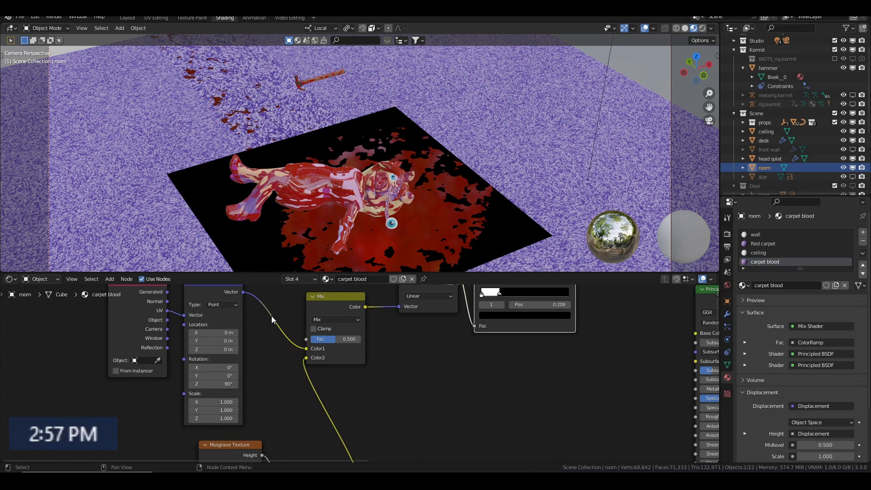
drag(210, 332, 227, 333)
drag(215, 402, 195, 402)
middle_drag(317, 385, 249, 389)
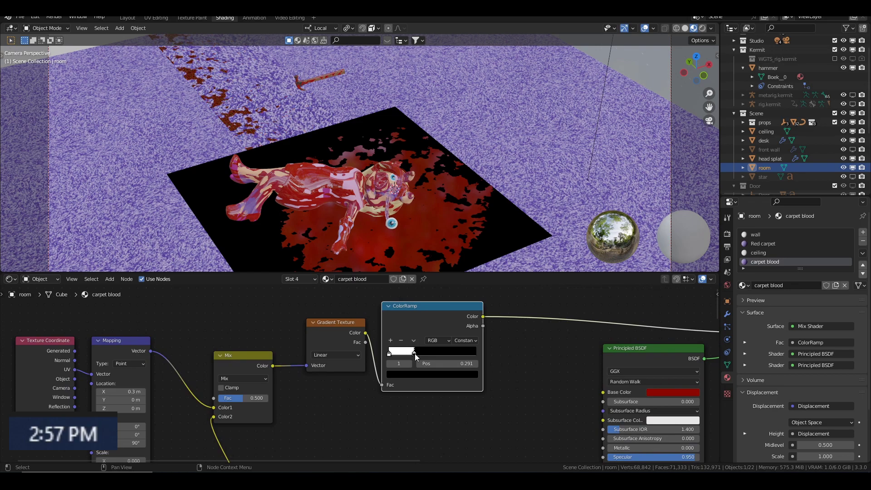
drag(213, 409, 226, 410)
drag(145, 414, 163, 413)
click(401, 329)
mouse_move(415, 291)
middle_down()
mouse_move(402, 334)
mouse_move(491, 270)
middle_up()
Set the Mapping Scale X to 1.400, save the file, and view the carpet rendered
scroll(408, 362, down, 3)
drag(200, 393, 177, 352)
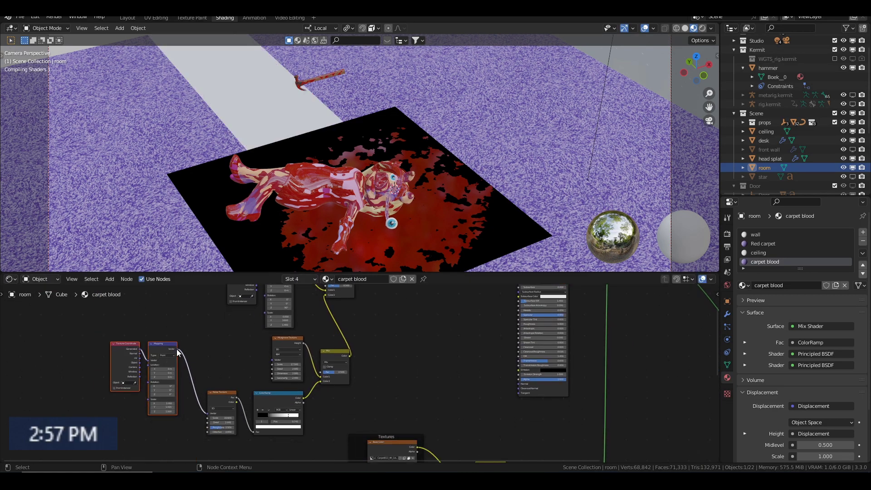
scroll(224, 364, up, 2)
drag(186, 382, 195, 386)
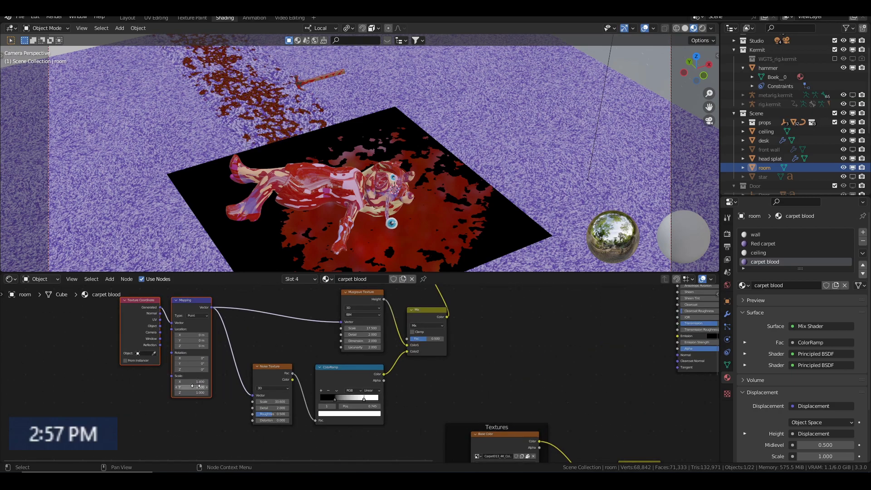
key(ctrl+s)
click(702, 29)
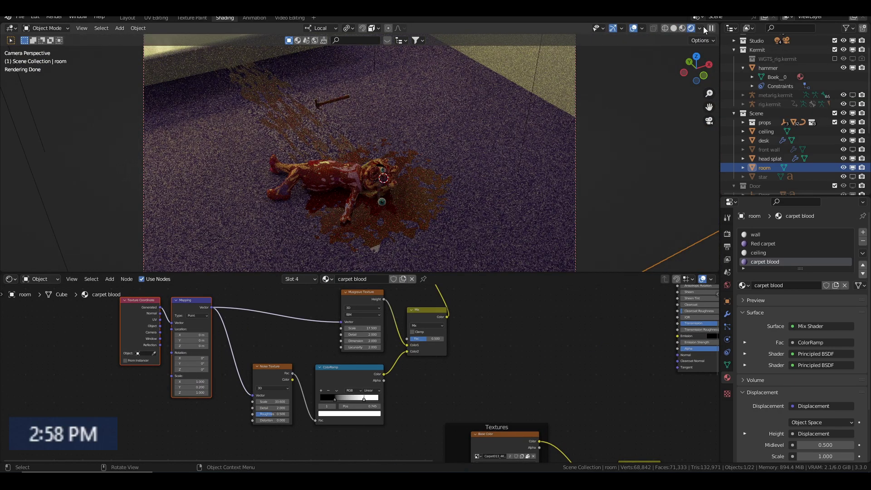
Select the fallen chair Chair_01Meshes.001 in the props collection
click(763, 244)
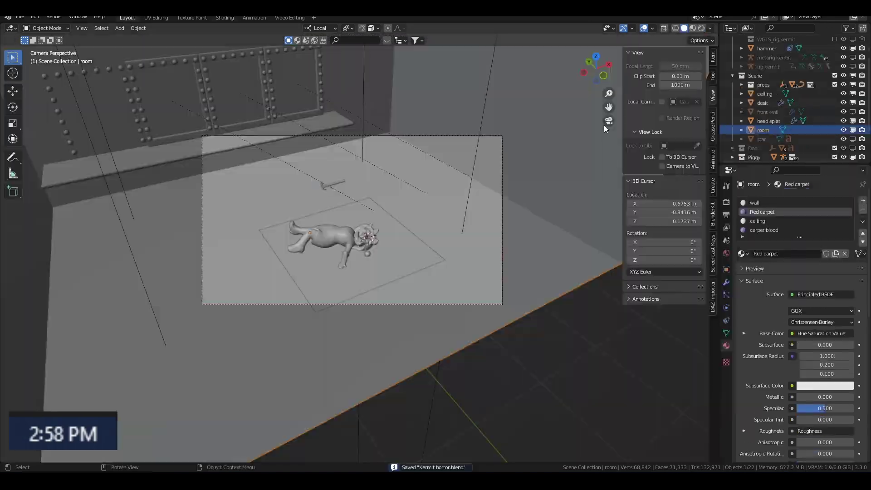
click(741, 85)
click(789, 130)
click(788, 212)
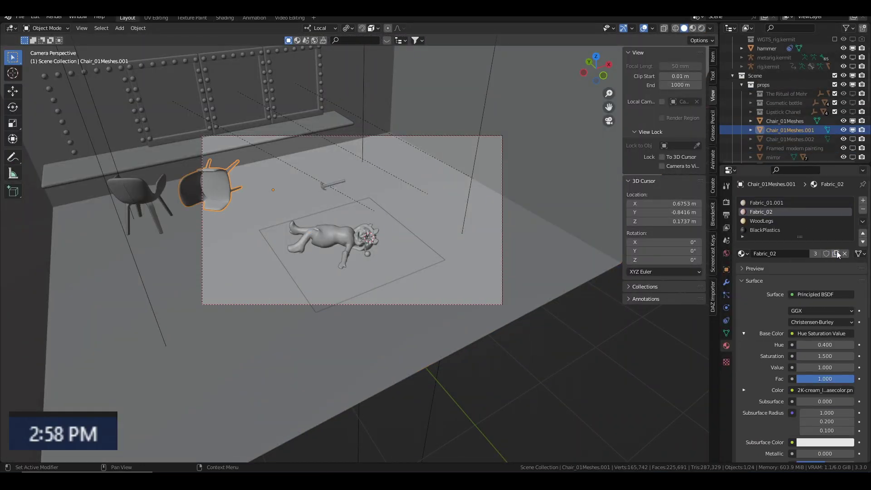
scroll(772, 112, down, 2)
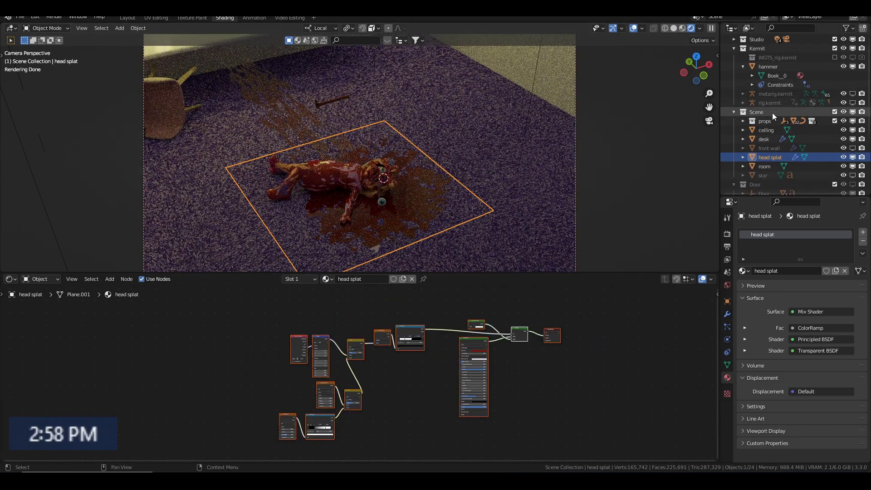
click(742, 121)
click(789, 166)
Wire the lower Principled BSDF into the chair material's Mix Shader
drag(468, 341, 399, 380)
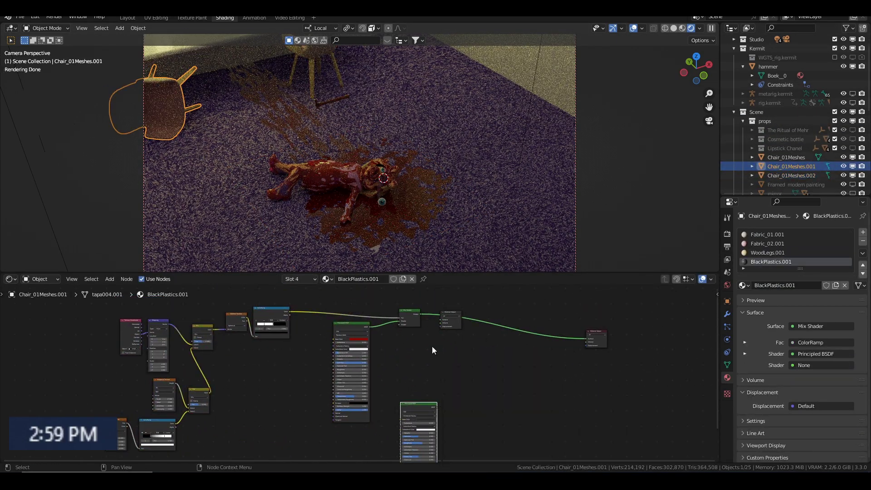
drag(437, 406, 400, 324)
scroll(400, 324, down, 2)
scroll(358, 362, up, 4)
middle_drag(337, 326, 336, 263)
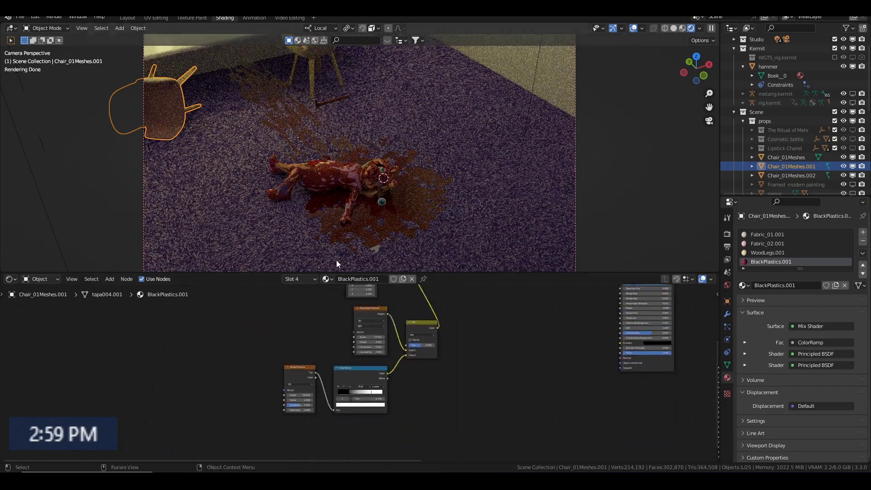
scroll(336, 326, down, 3)
Link Fabric_01.001's shader to its output and give Fabric_02.001 a Mix Shader surface
click(766, 234)
middle_drag(544, 385, 363, 386)
mouse_move(422, 441)
mouse_down()
mouse_move(399, 347)
mouse_move(517, 379)
mouse_up()
click(771, 242)
middle_drag(496, 451, 496, 338)
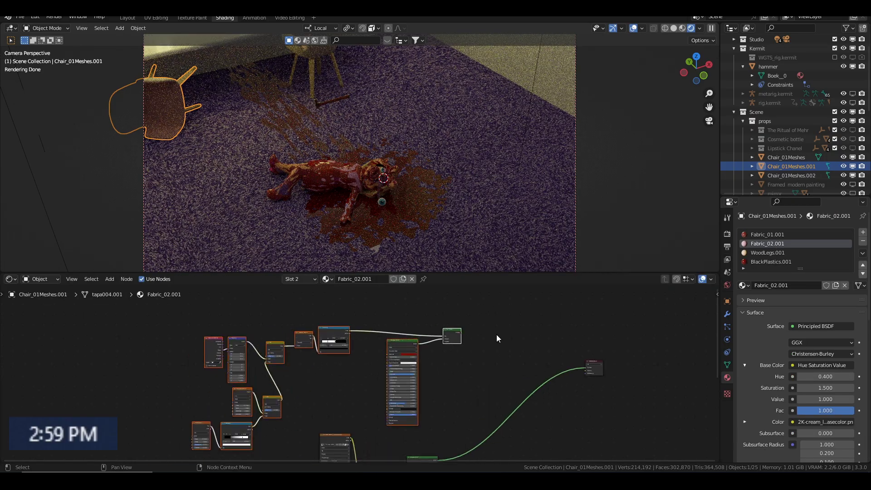
drag(585, 372, 589, 365)
click(603, 358)
Slide the white ColorRamp stop to about 0.609 and frame the chair in view
scroll(465, 360, up, 3)
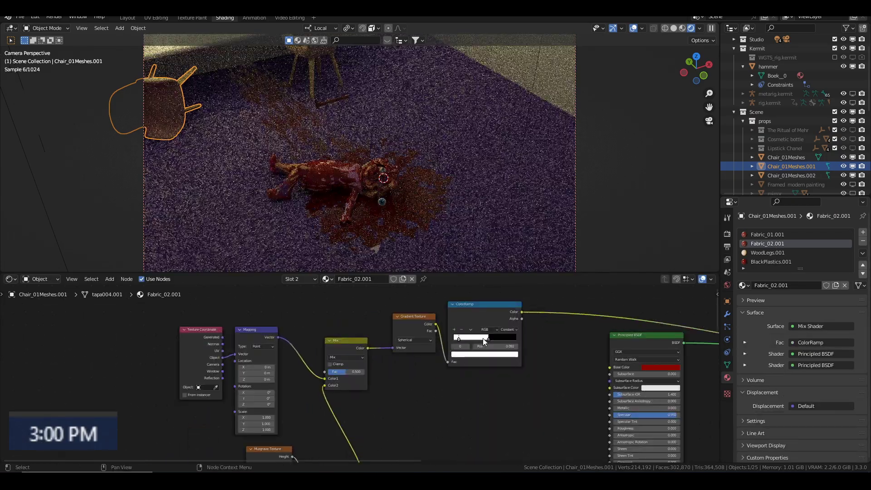
drag(459, 338, 495, 341)
scroll(802, 147, down, 5)
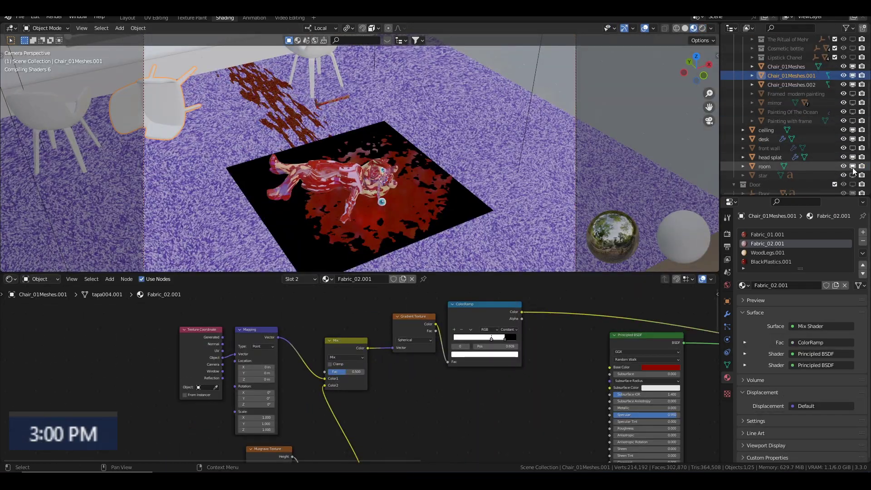
middle_drag(408, 150, 467, 143)
scroll(467, 143, down, 5)
scroll(295, 335, down, 3)
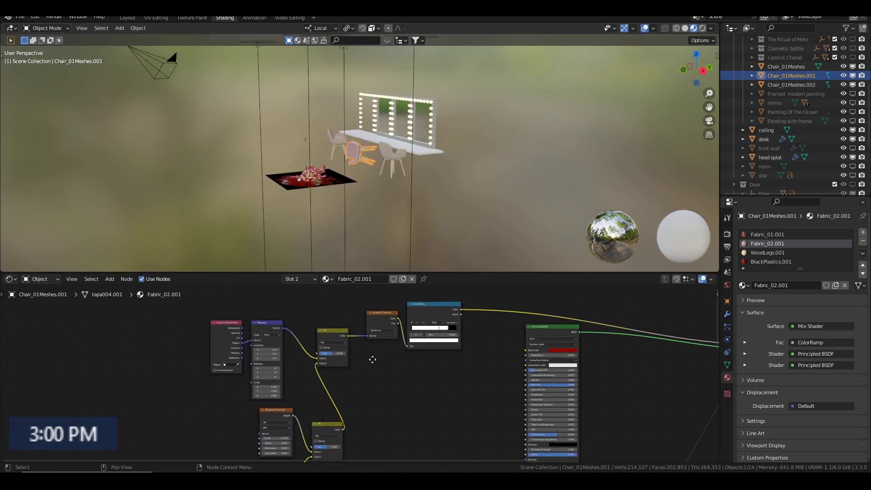
key(KP_Decimal)
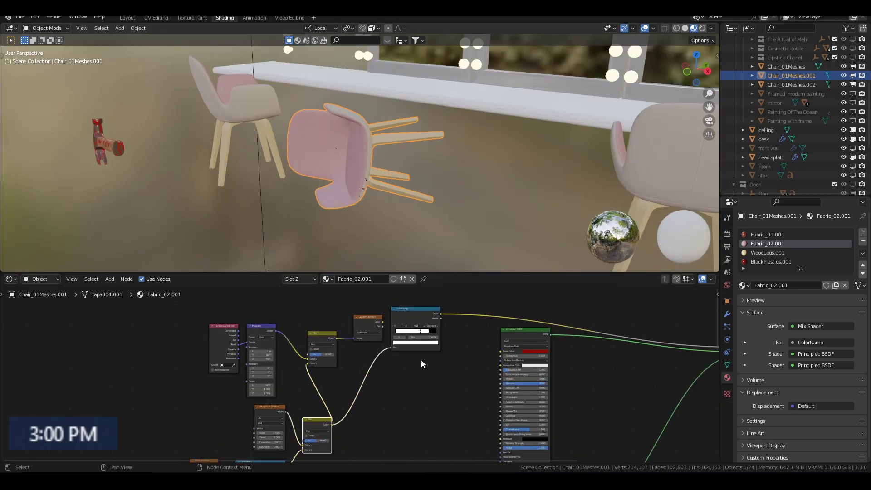
scroll(421, 360, up, 3)
Add Texture Coordinate and Mapping nodes driving Fabric_01.001's blood noise textures
click(299, 279)
click(301, 294)
drag(301, 337, 342, 326)
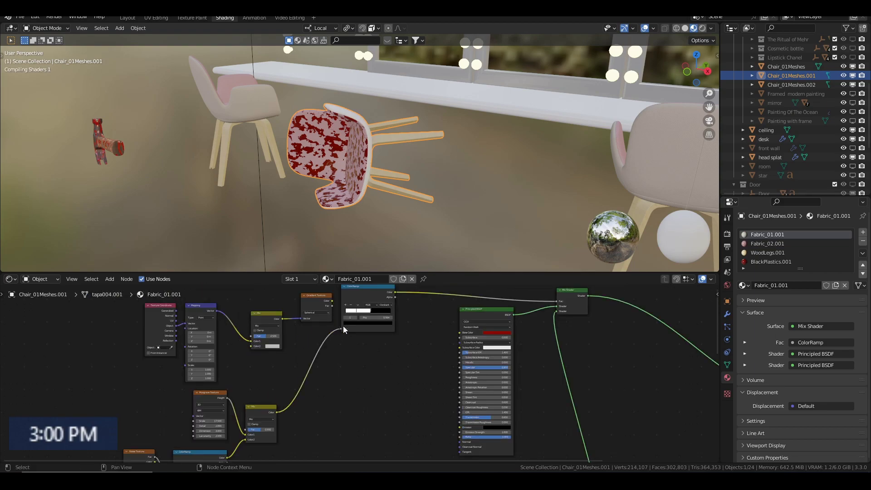
scroll(351, 322, up, 4)
scroll(354, 354, down, 3)
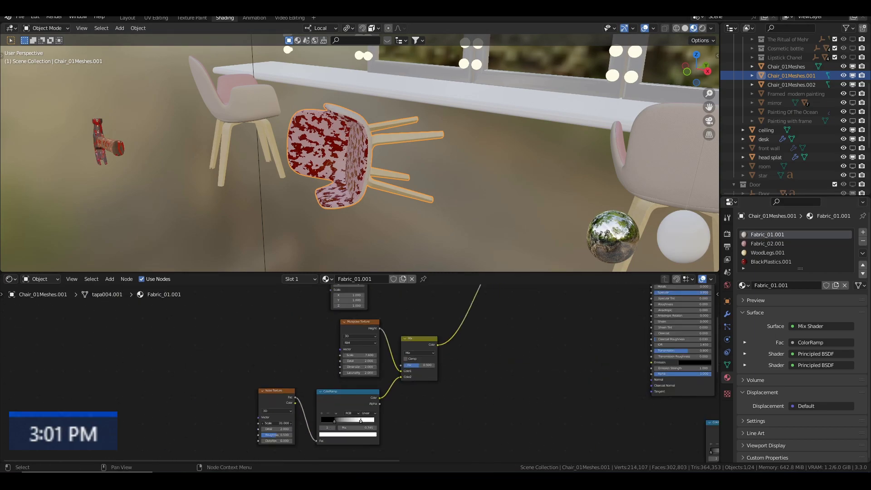
key(ctrl+t)
drag(228, 357, 343, 354)
Shift the ramp so more chair turns red and feed the blood mask into the fabric mix
middle_drag(399, 181, 426, 176)
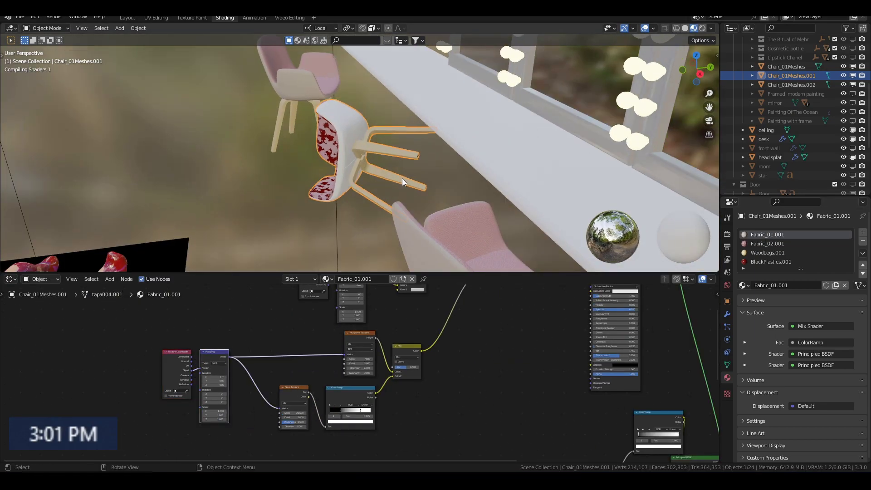
drag(380, 347, 370, 347)
key(Home)
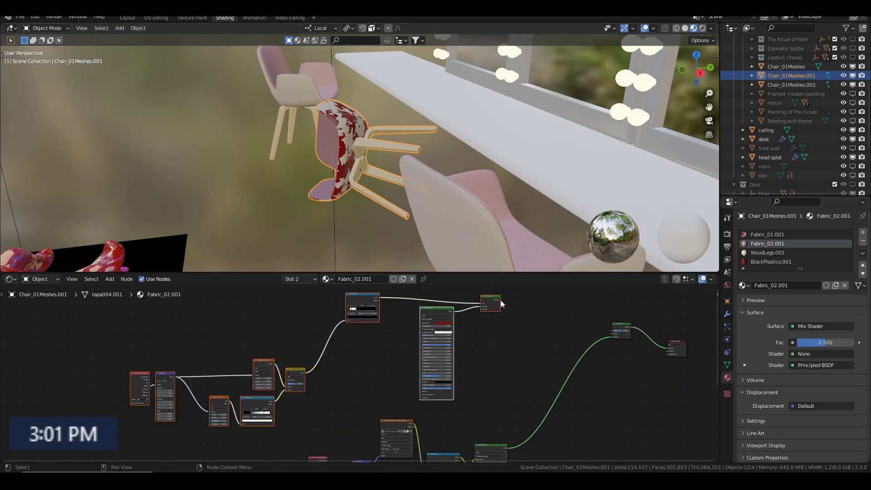
drag(663, 348, 481, 307)
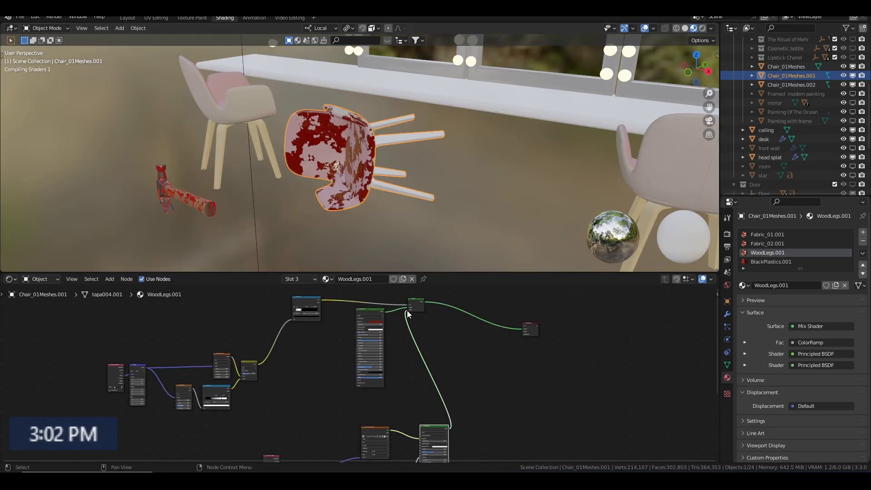
click(529, 107)
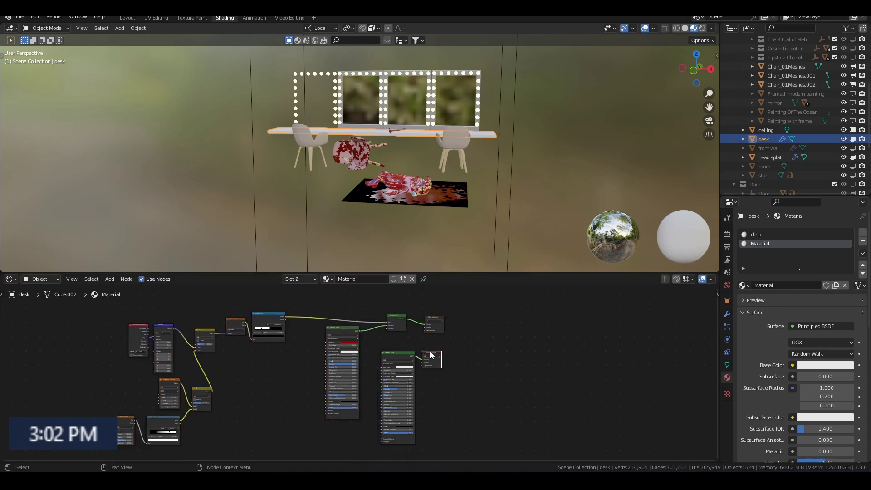
Unplug the desk's lower shader and add a Plain Axes empty named 'desk empty'
ctrl+right_drag(394, 332, 468, 334)
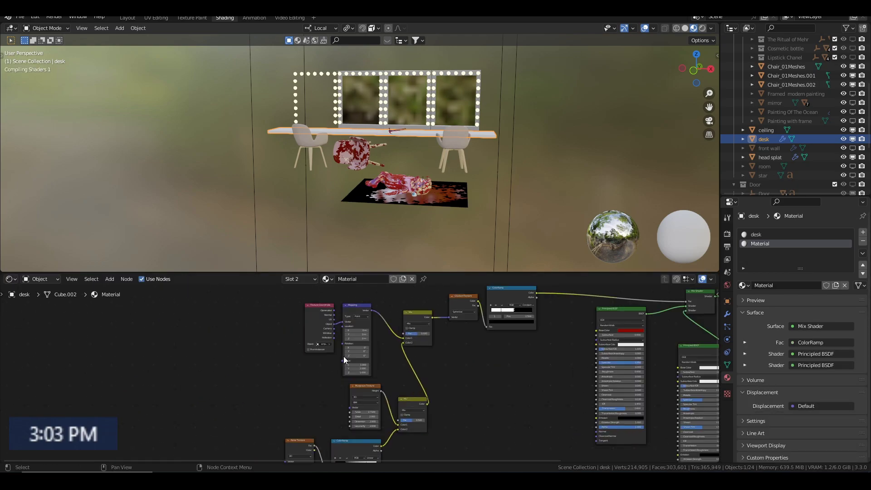
shift+right_click(394, 131)
key(shift+a)
click(446, 247)
key(F2)
text(desk empty)
key(Return)
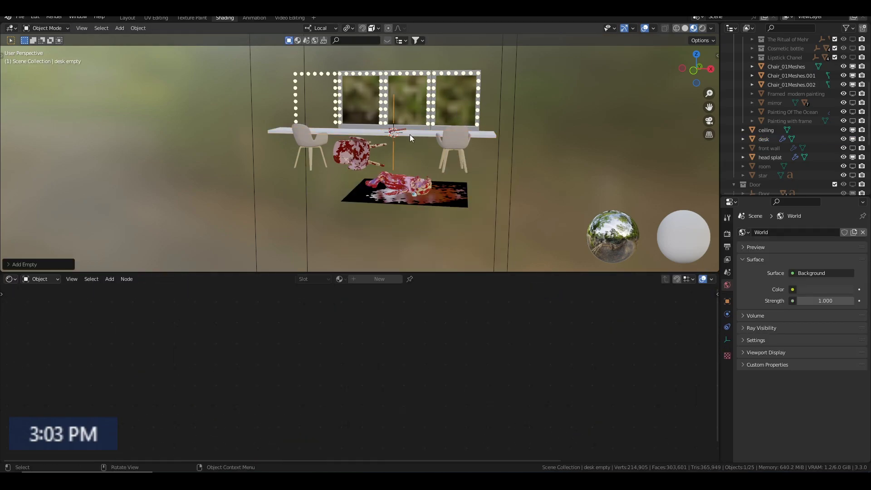
Place the empty on the desk top and run an F12 test render
key(KP_Decimal)
key(g)
click(505, 130)
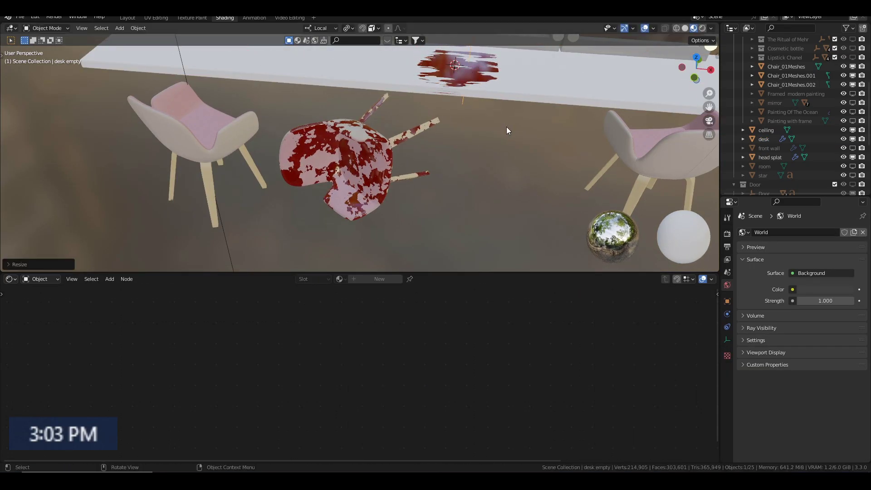
click(489, 97)
scroll(231, 343, up, 3)
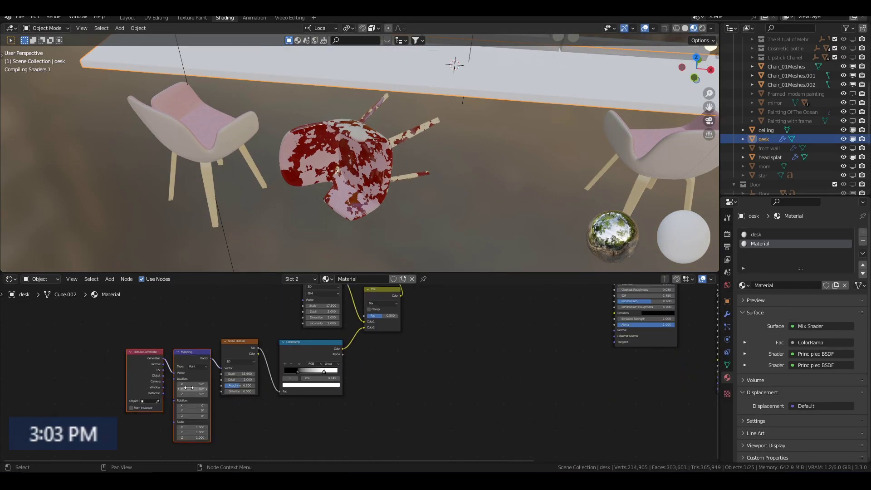
middle_drag(231, 343, 254, 428)
key(Tab)
key(Tab)
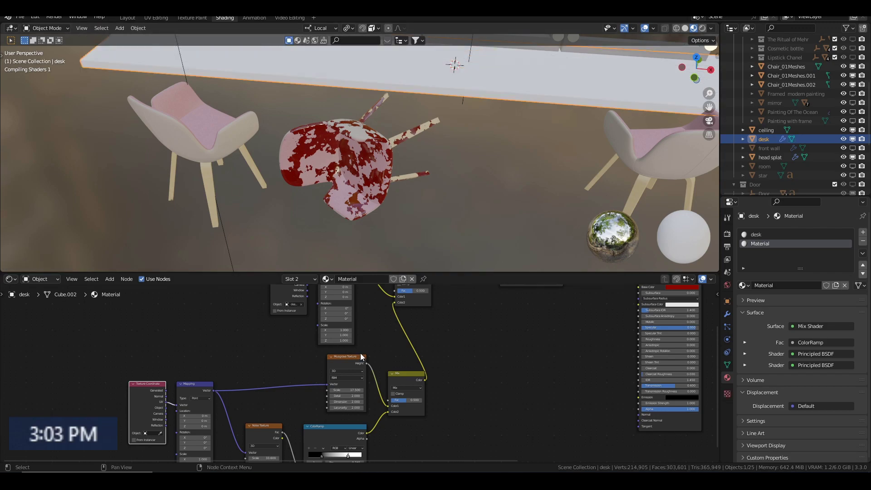
scroll(405, 352, up, 1)
key(F12)
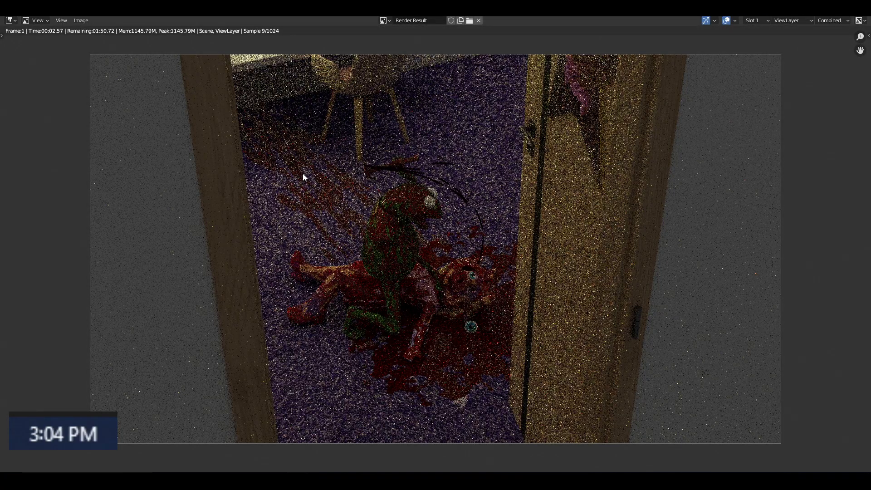
Move the desk empty to a new spot and run another test render
key(Escape)
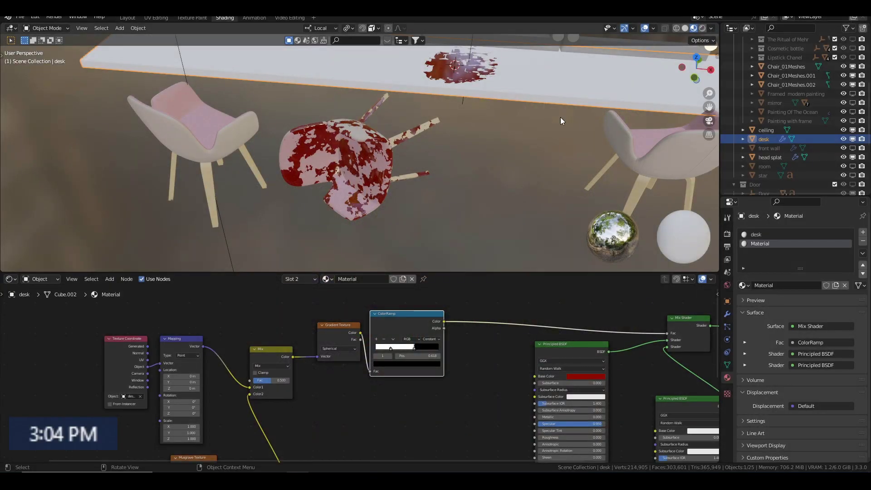
click(182, 110)
scroll(182, 110, down, 2)
click(276, 97)
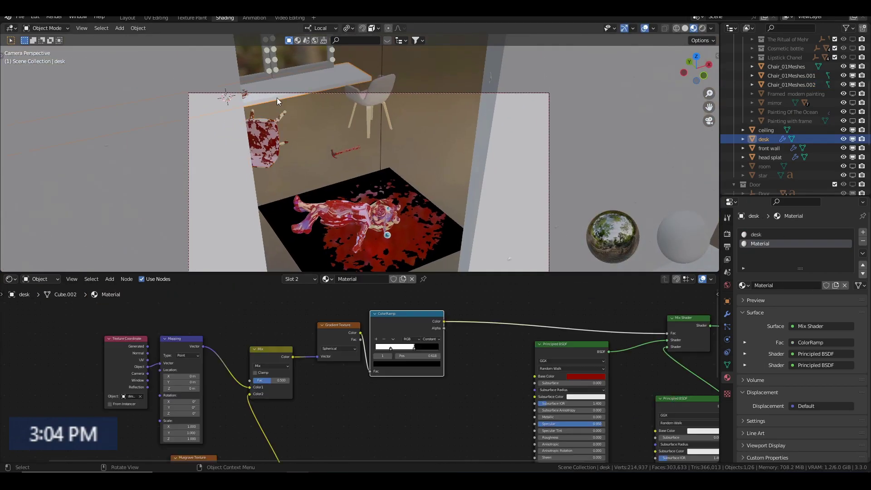
key(g)
click(394, 92)
key(F12)
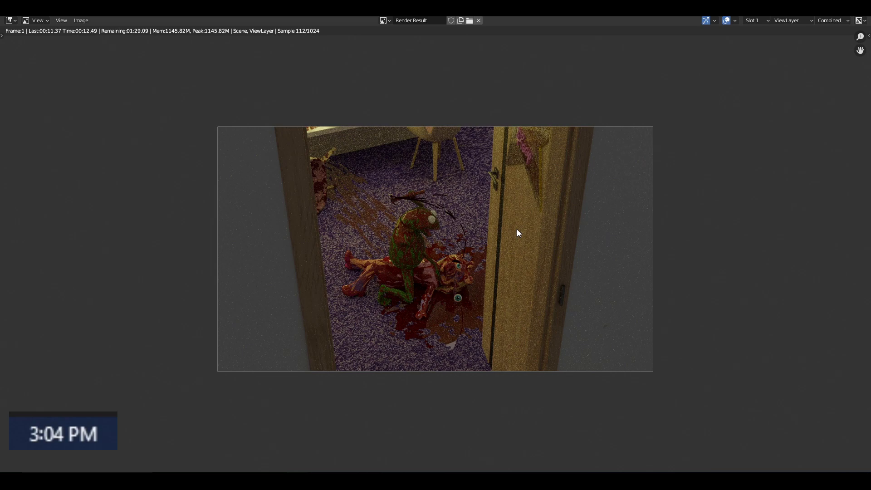
key(Escape)
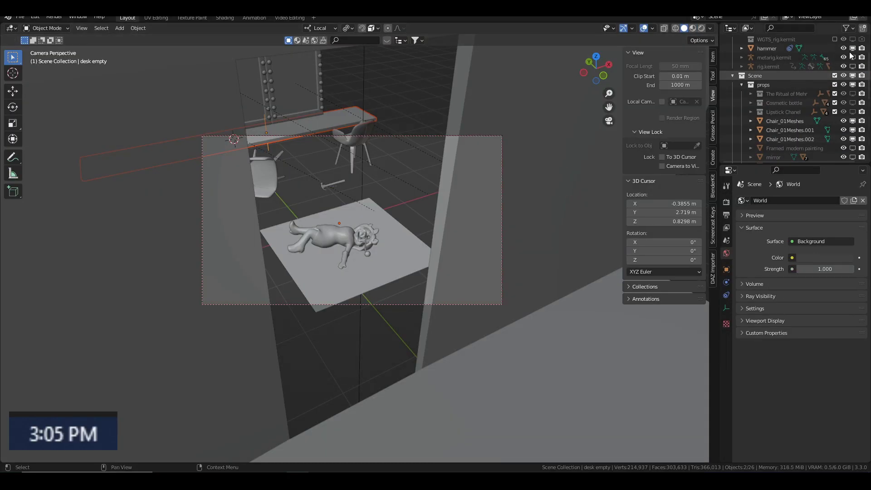
Rotate Kermit's right shoulder bone around Z to re-pose the hammer arm
scroll(461, 230, up, 2)
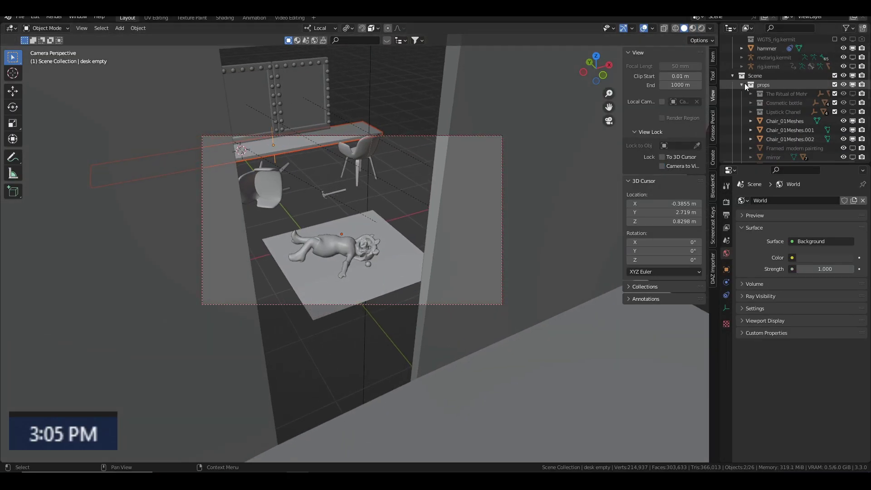
scroll(744, 83, up, 3)
click(852, 104)
key(KP_Decimal)
key(r)
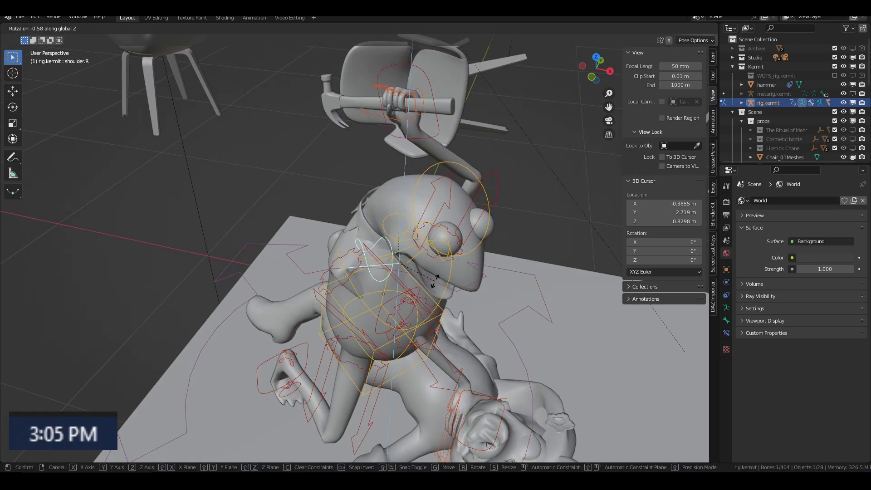
click(418, 262)
View through the camera in rendered shading without overlays and unhide the Door collection
click(485, 339)
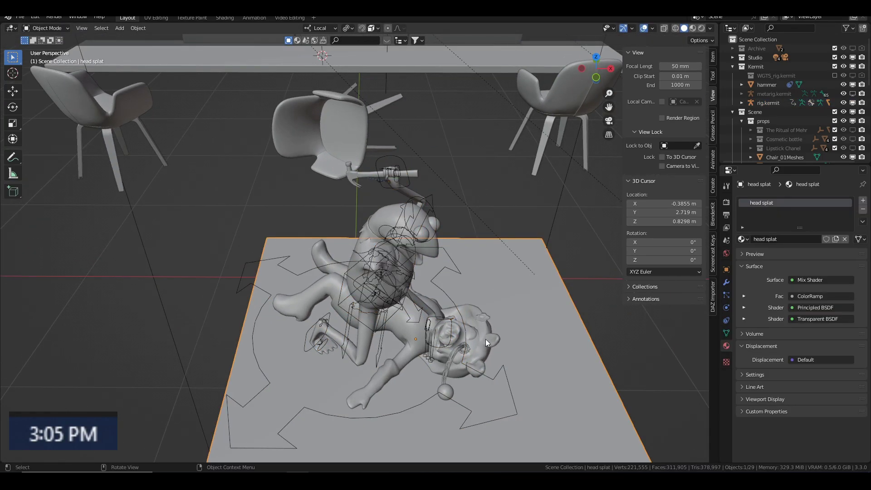
key(KP_0)
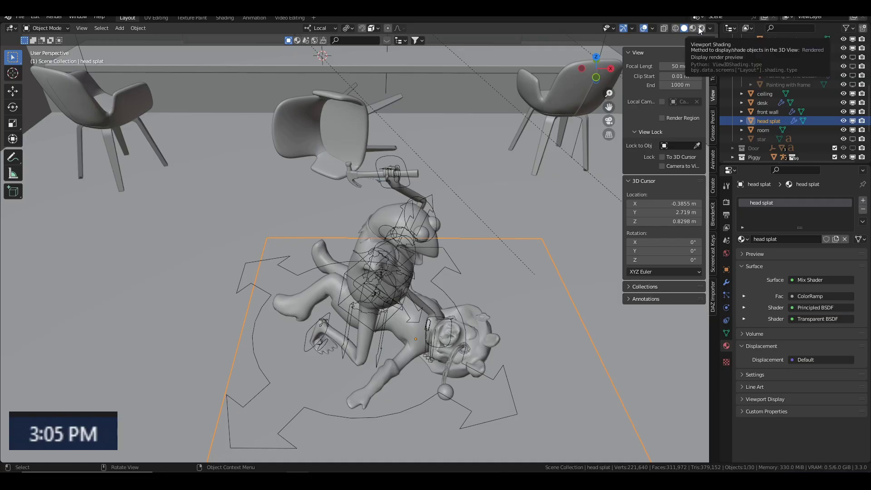
click(701, 28)
click(632, 28)
scroll(394, 259, up, 3)
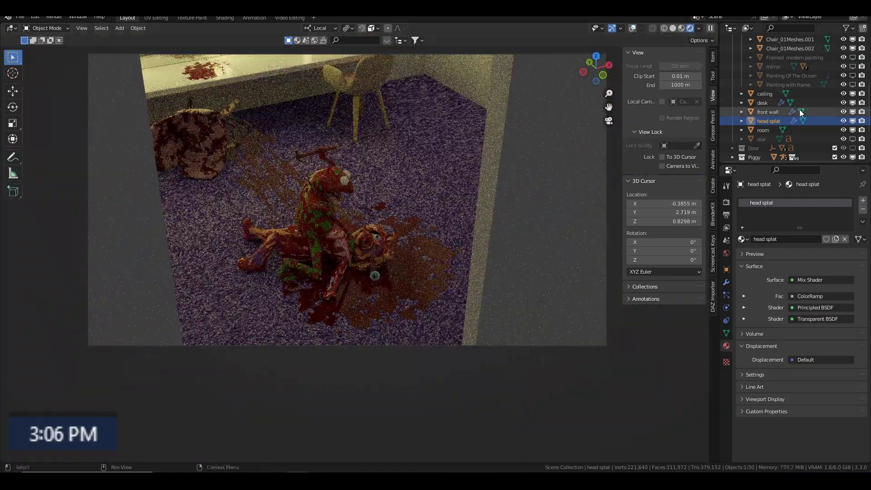
click(853, 148)
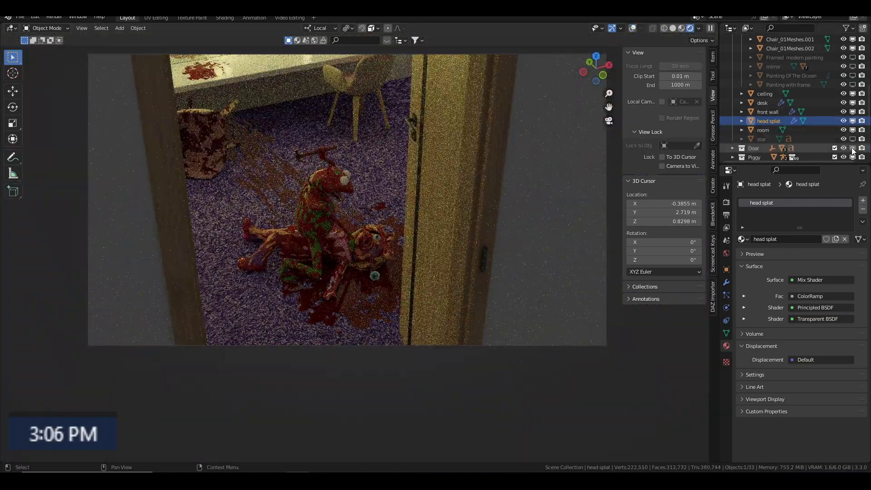
click(662, 165)
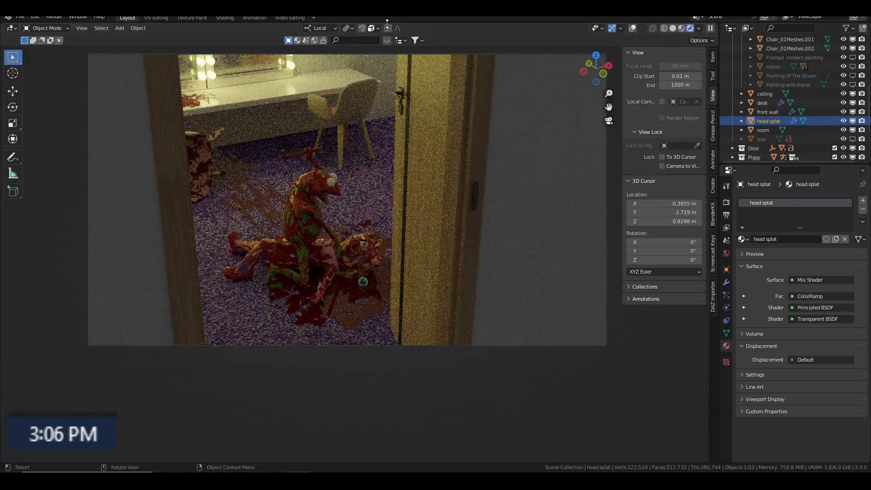
Save the file and connect the displacement nodes to the red carpet's Material Output
key(ctrl+Page_Down)
key(ctrl+Page_Down)
key(ctrl+Page_Down)
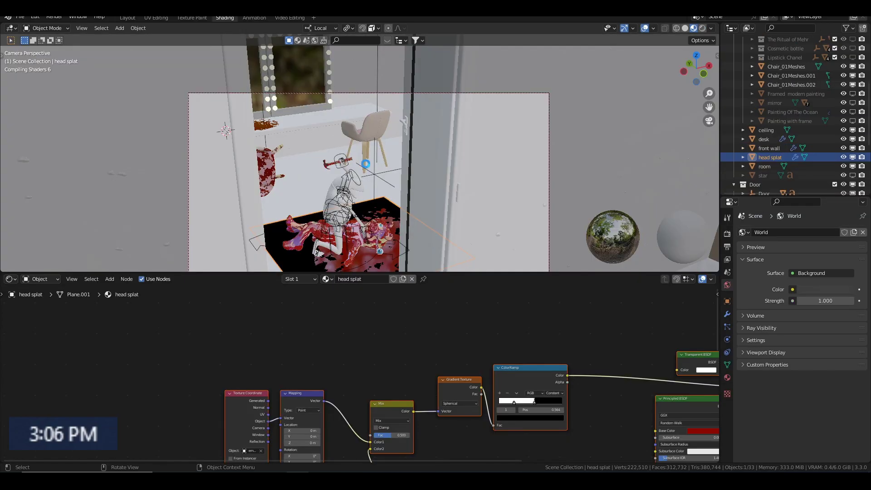
key(ctrl+s)
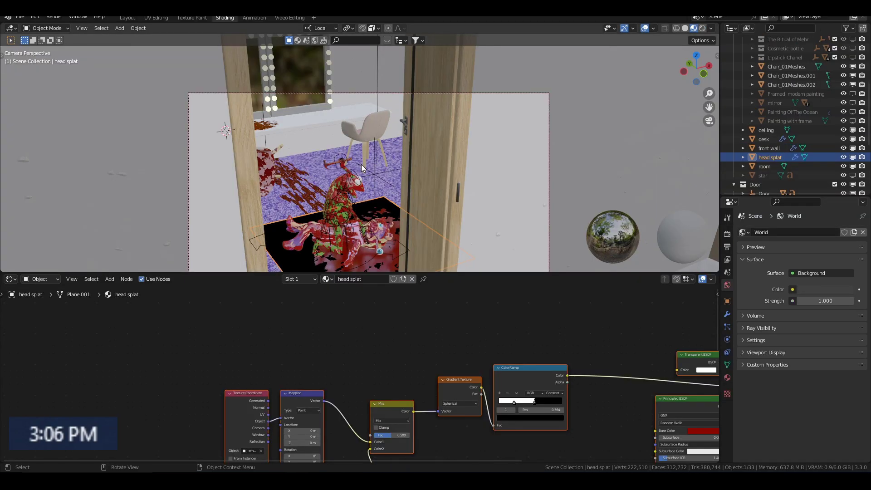
scroll(382, 394, down, 4)
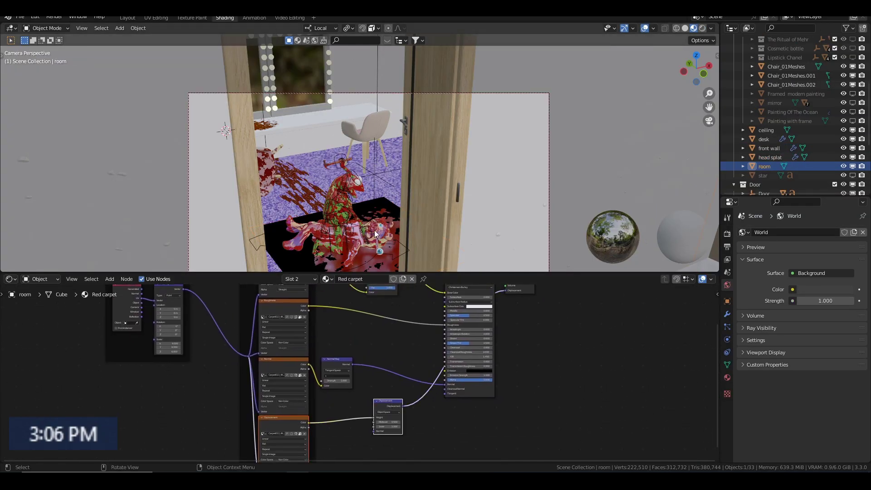
drag(383, 394, 350, 405)
drag(354, 406, 479, 304)
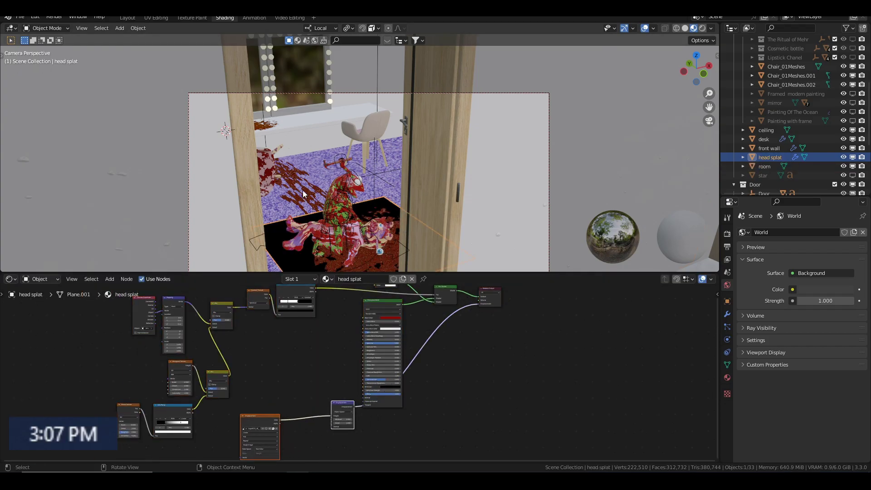
click(702, 28)
scroll(423, 140, up, 3)
click(55, 16)
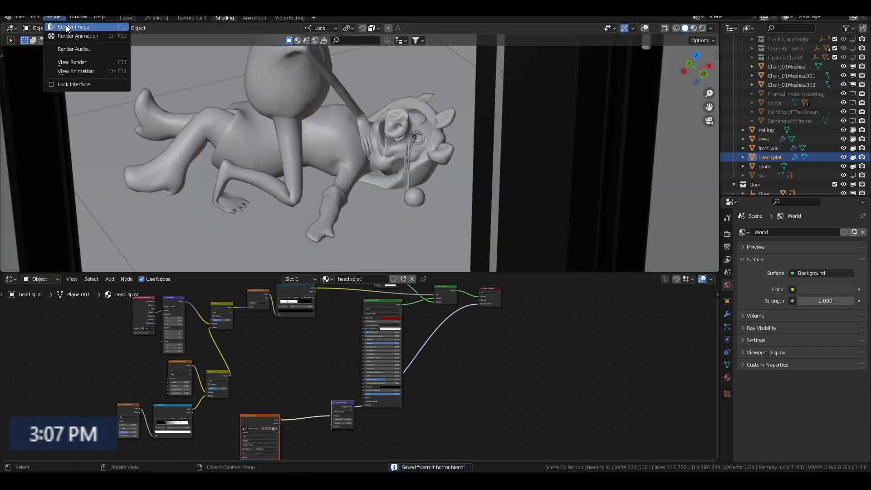
Render the final 1024-sample Cycles image and open its Image menu for saving
click(68, 26)
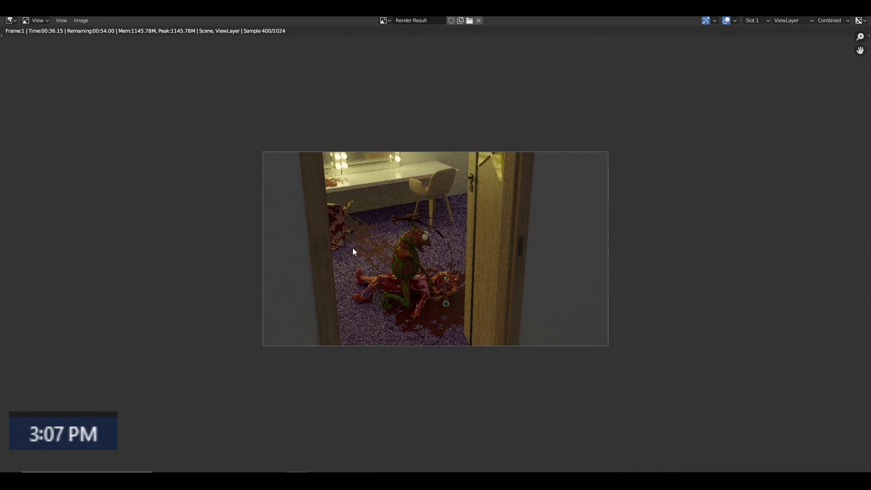
scroll(353, 248, up, 2)
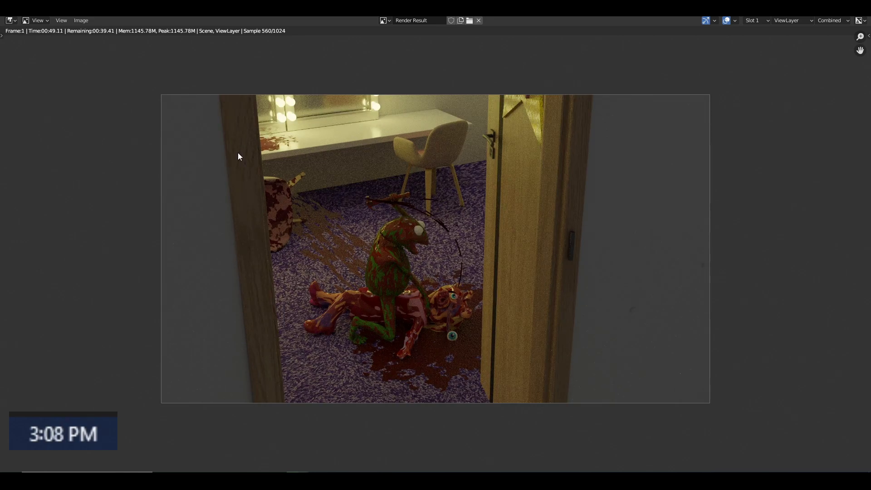
scroll(238, 154, up, 1)
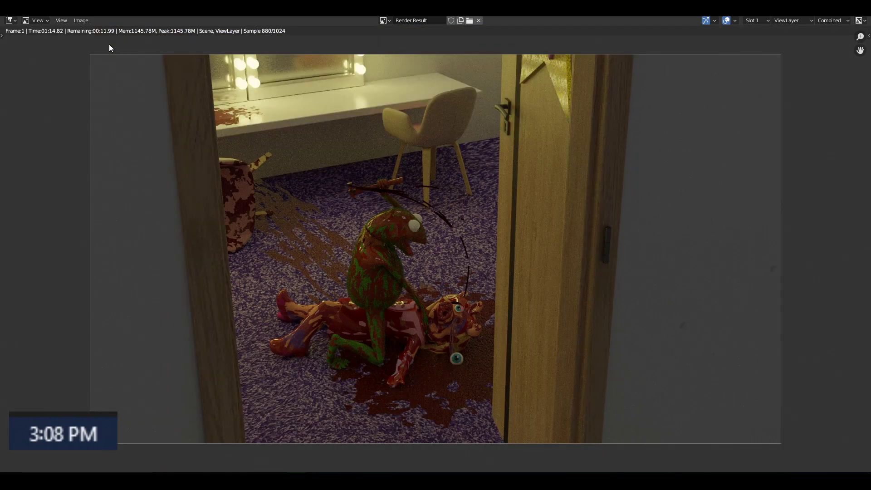
click(84, 23)
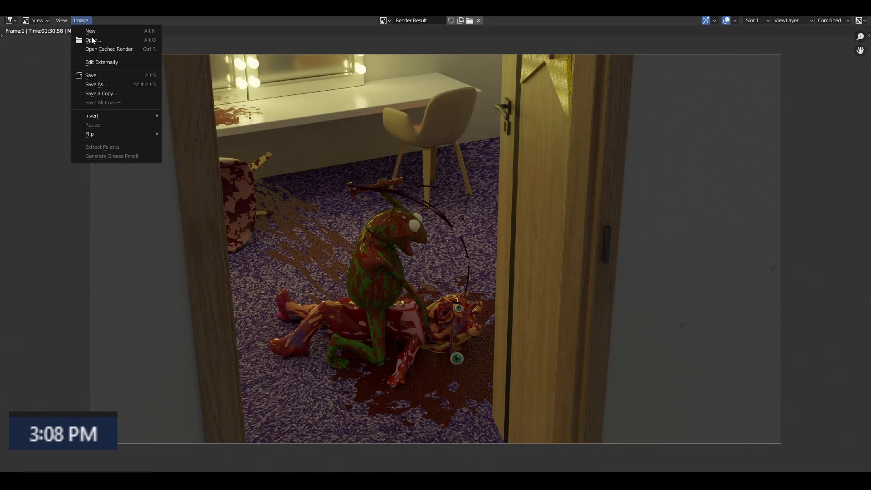